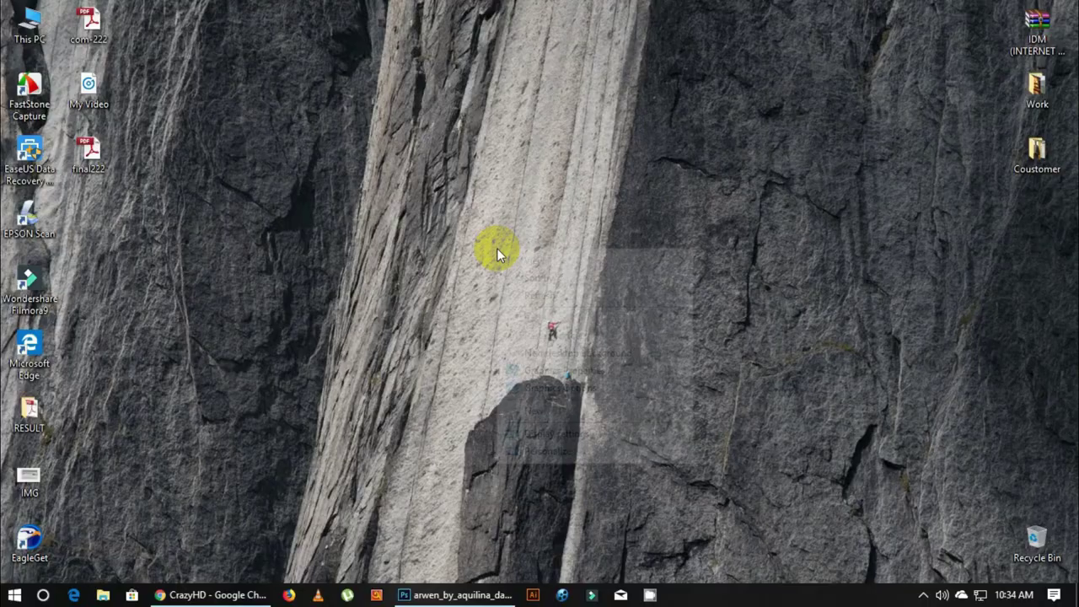
# Refresh the desktop, minimize Photoshop, and open the desktop's Work folder of stock images.
pyautogui.rightClick(496, 248)
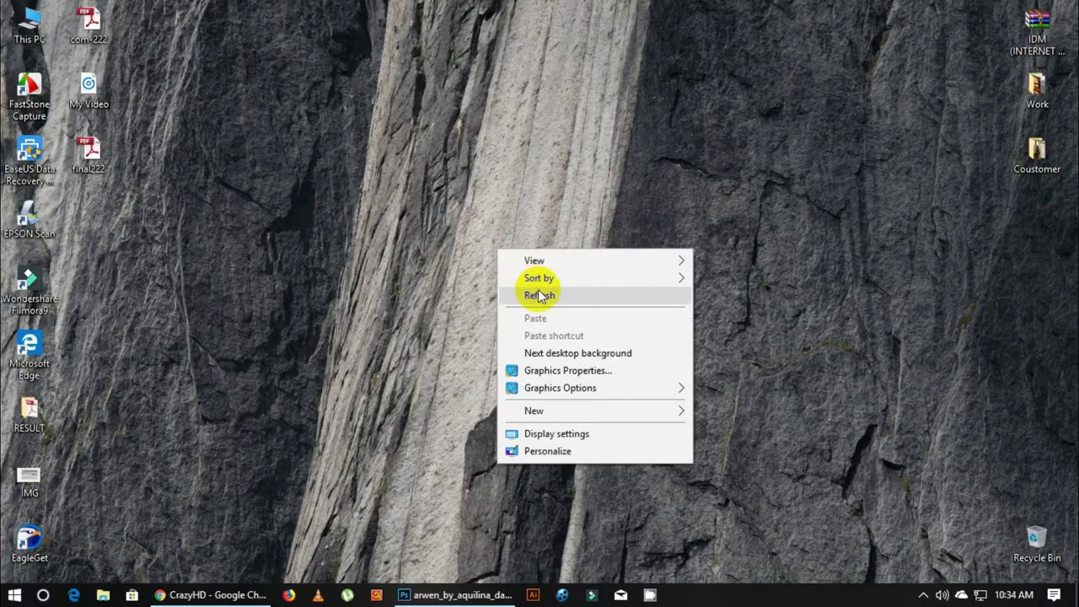
pyautogui.click(524, 286)
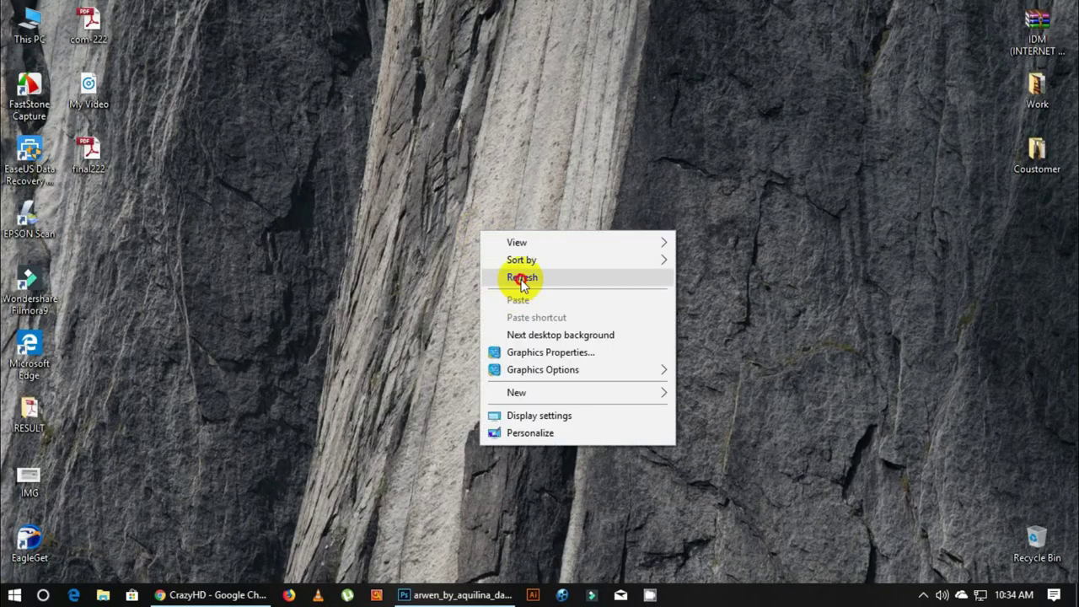
pyautogui.click(477, 587)
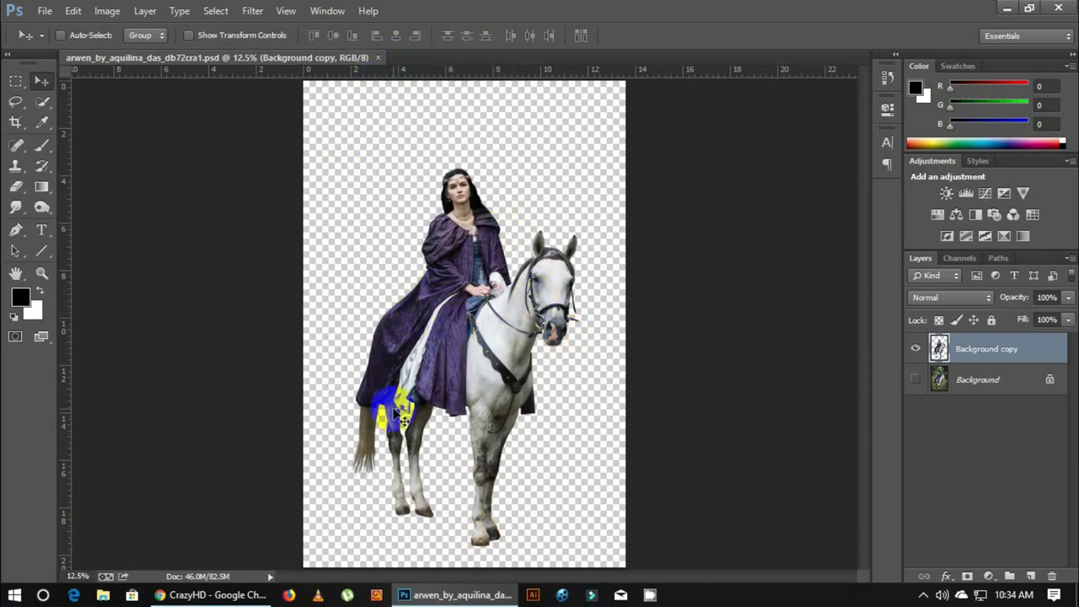
pyautogui.click(1003, 7)
pyautogui.doubleClick(1030, 88)
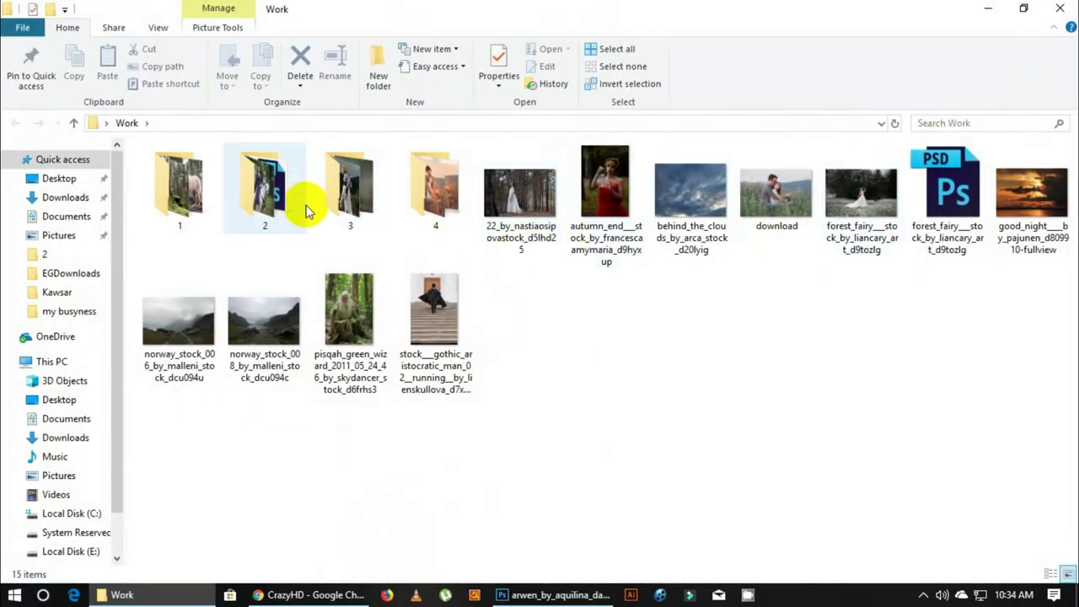
# Open landscape_stock_66_v_2 from folder 2 as a new Photoshop document.
pyautogui.doubleClick(278, 198)
pyautogui.moveTo(451, 206); pyautogui.dragTo(544, 597)
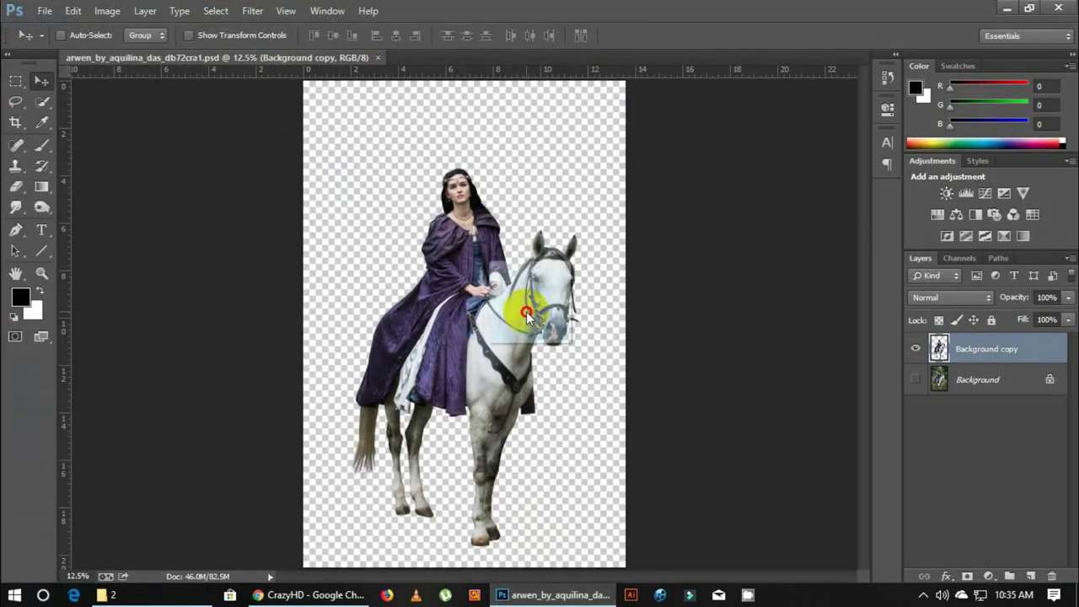
pyautogui.moveTo(543, 597); pyautogui.dragTo(484, 64)
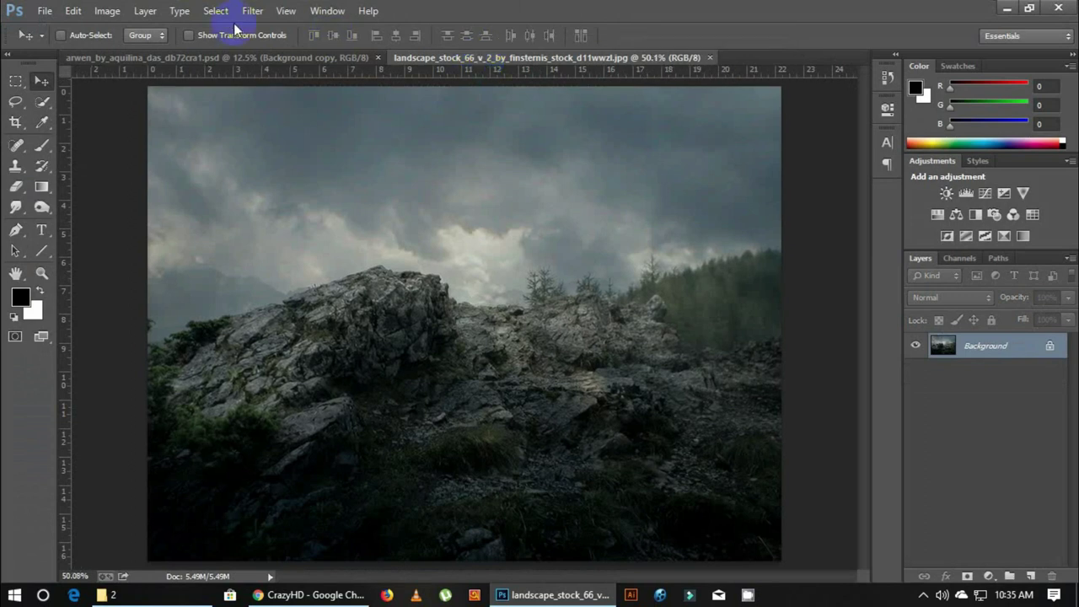
# Apply Brightness/Contrast with Brightness 32 and Contrast 23 to the landscape.
pyautogui.click(107, 11)
pyautogui.moveTo(131, 51)
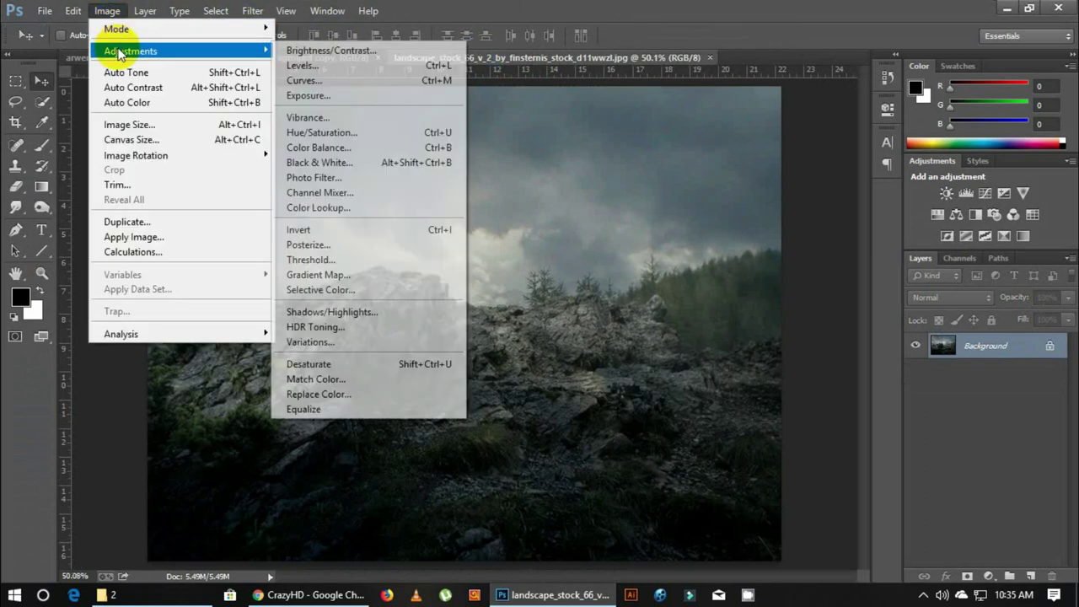
pyautogui.click(308, 51)
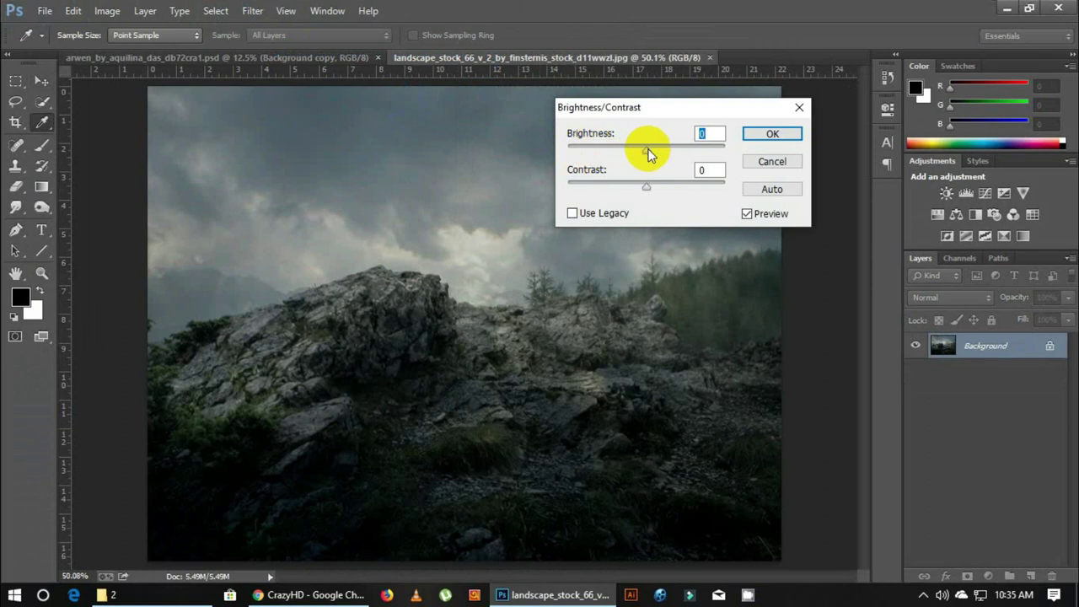
pyautogui.moveTo(647, 149); pyautogui.dragTo(660, 149)
pyautogui.moveTo(649, 190)
pyautogui.mouseDown()
pyautogui.moveTo(633, 188)
pyautogui.moveTo(655, 192)
pyautogui.mouseUp()
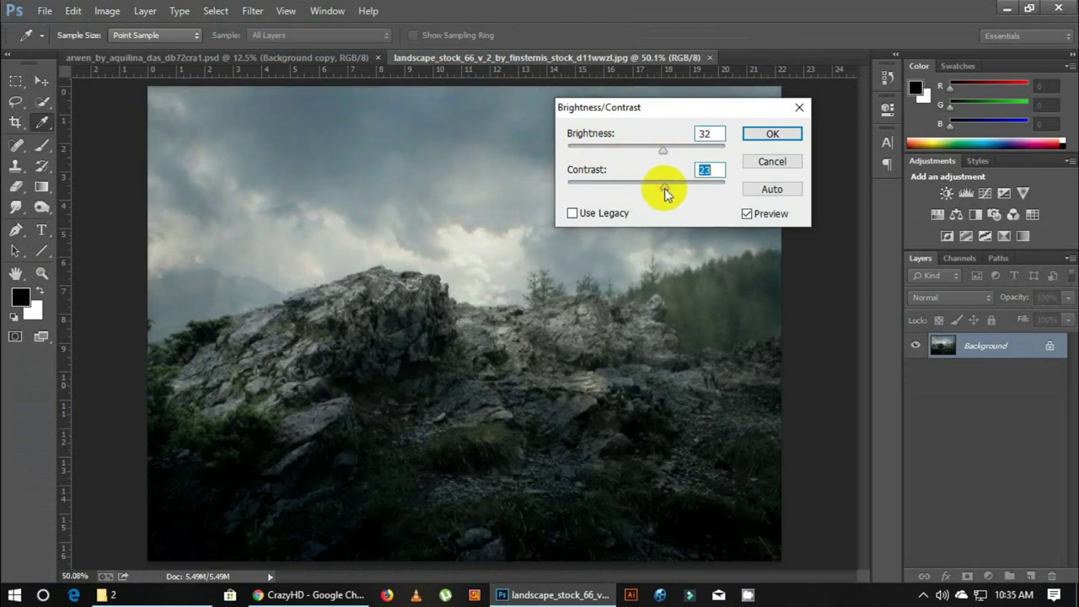
pyautogui.click(753, 133)
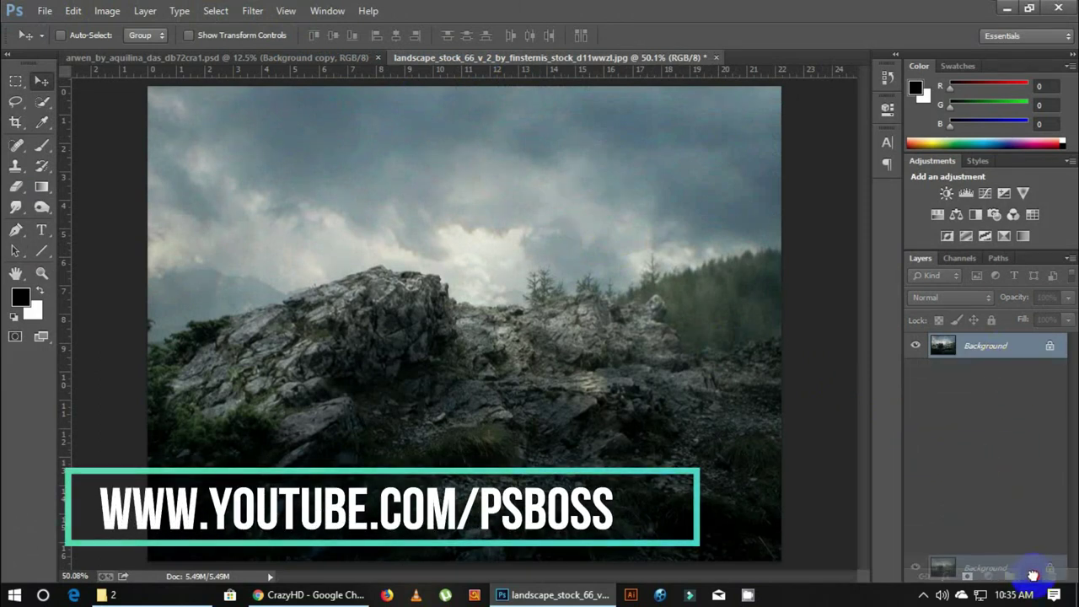
# Duplicate the Background layer, add empty Layer 1, and set foreground to yellow (255, 208, 35).
pyautogui.moveTo(1004, 372); pyautogui.dragTo(1030, 576)
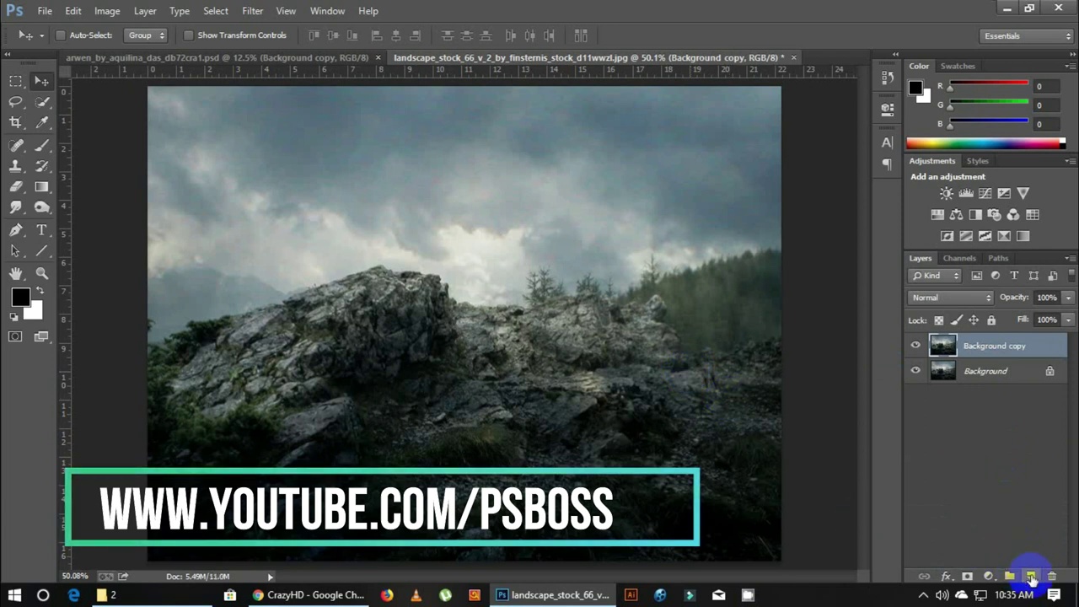
pyautogui.click(1030, 575)
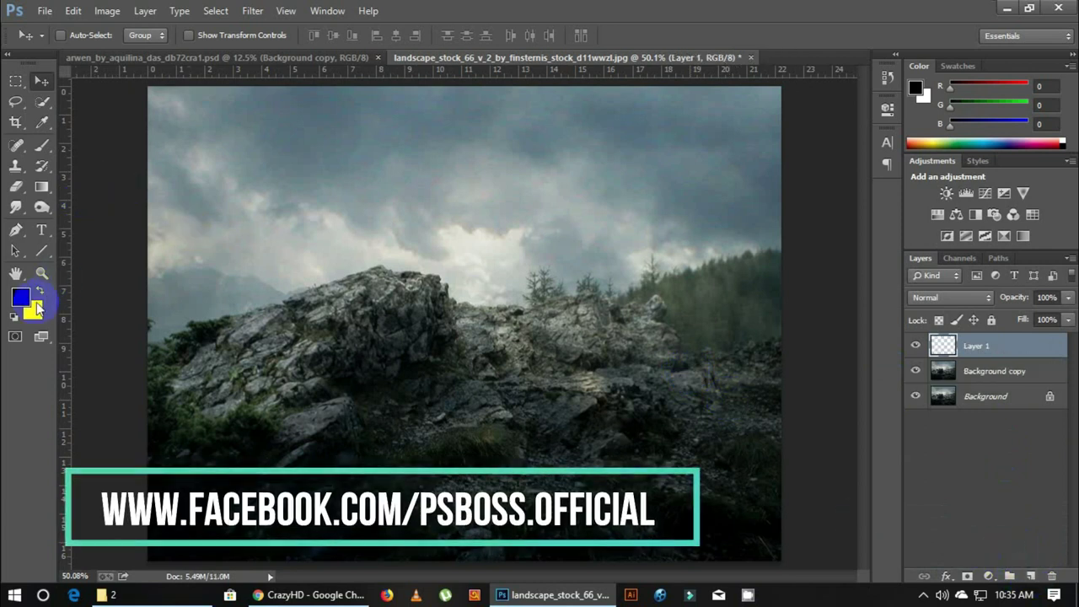
pyautogui.click(21, 296)
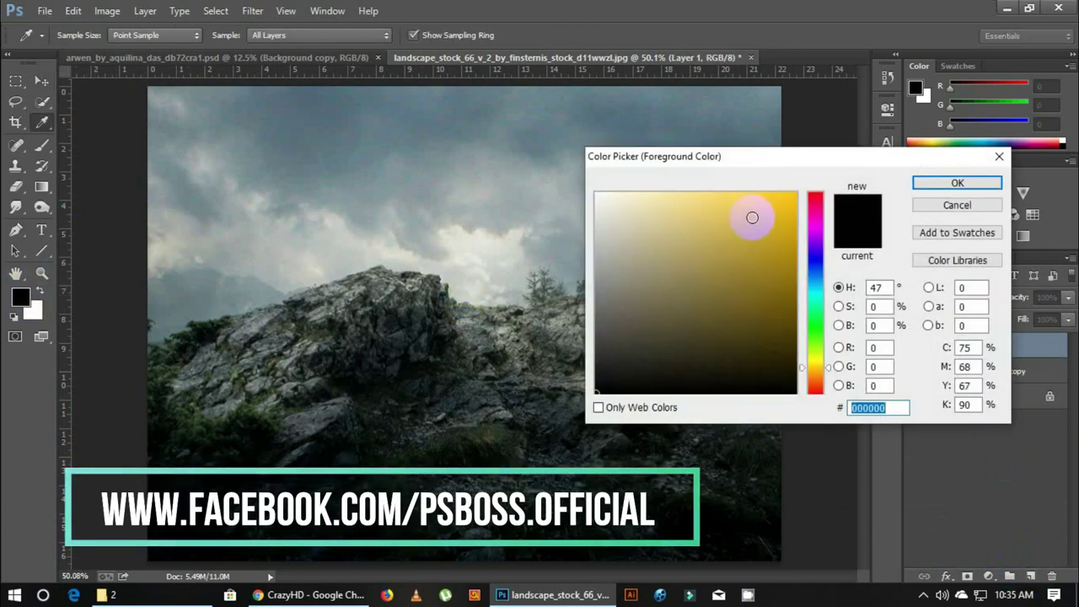
pyautogui.moveTo(751, 217); pyautogui.dragTo(766, 173)
pyautogui.click(923, 182)
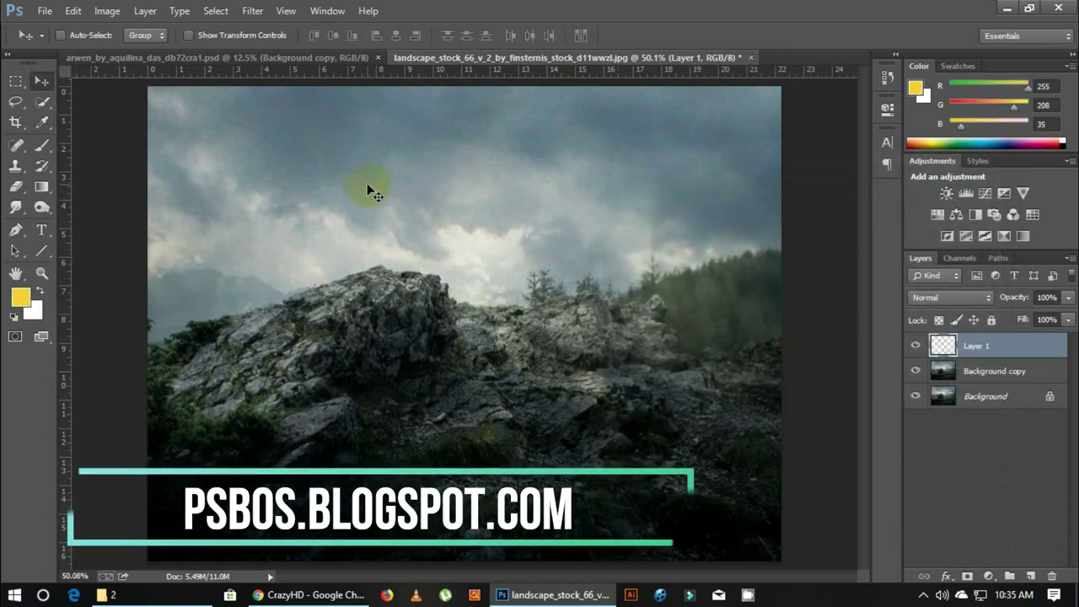
pyautogui.click(42, 145)
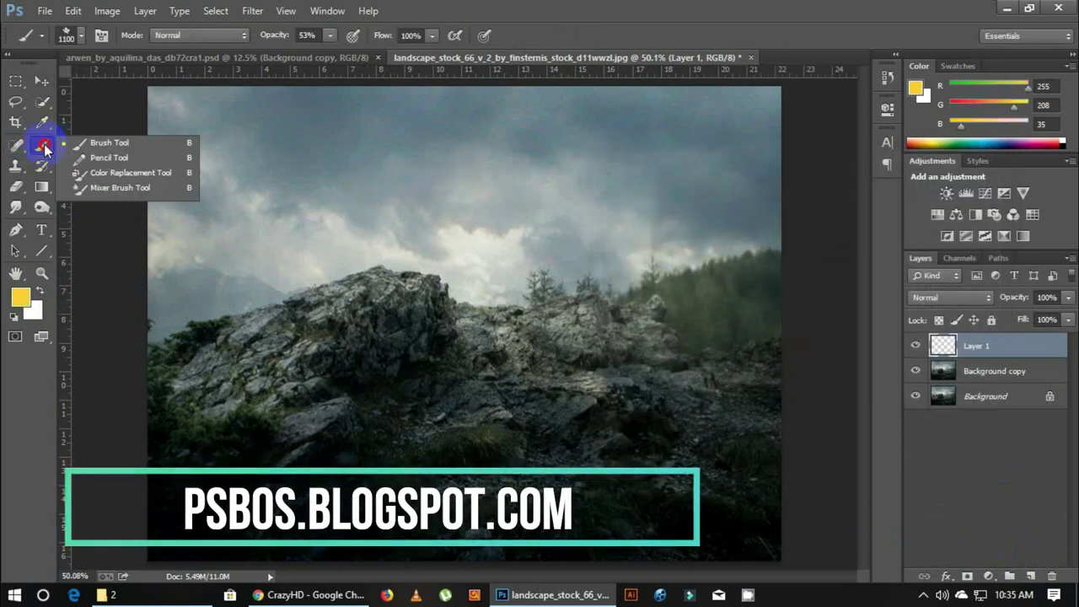
# Choose a soft round brush and shrink it to a small size.
pyautogui.click(99, 142)
pyautogui.click(81, 40)
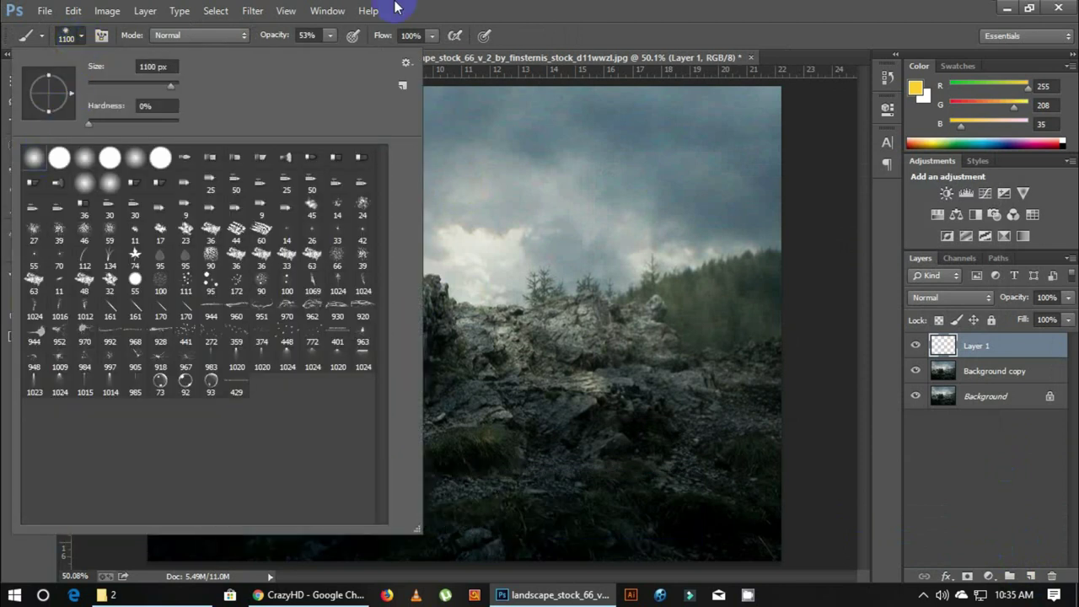
pyautogui.press('Return')
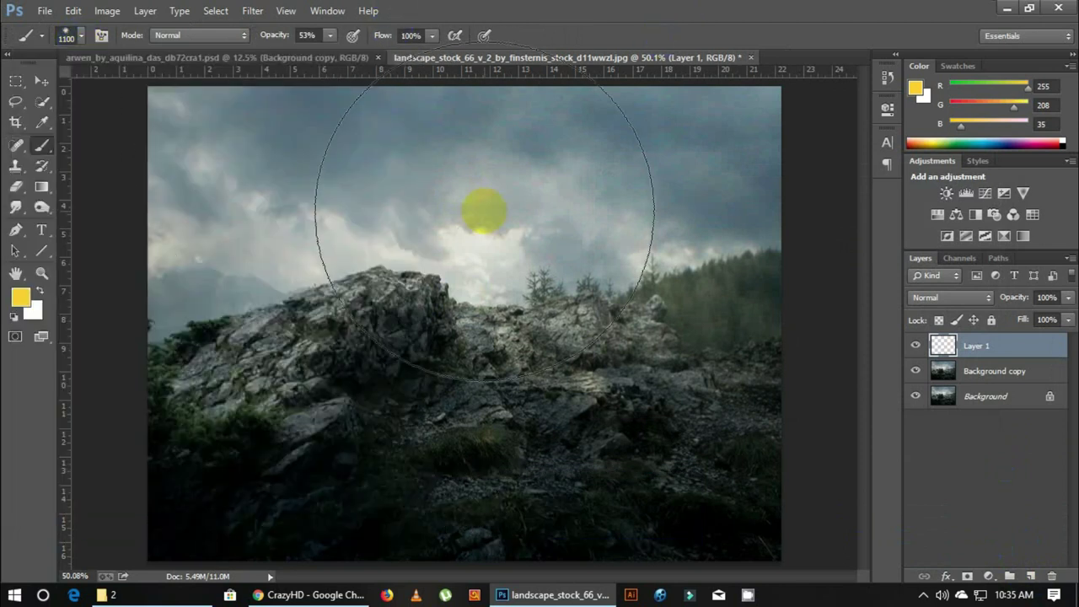
pyautogui.press('[')
pyautogui.press('[')
pyautogui.press('[')
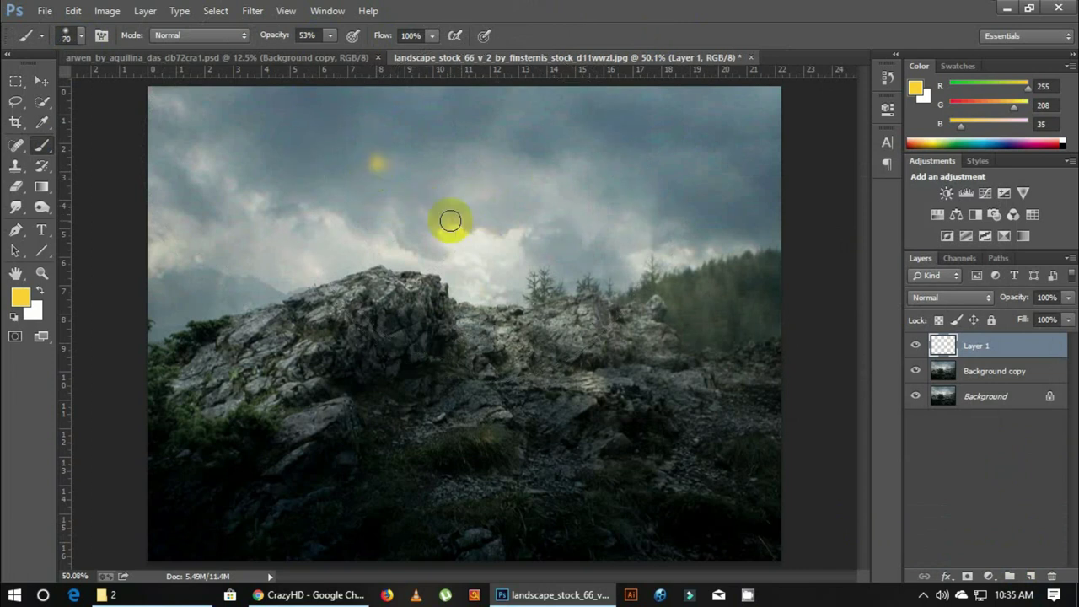
# Scale the yellow dot to about 1900% and move it up and right as a sky glow.
pyautogui.hotkey('ctrl', 't')
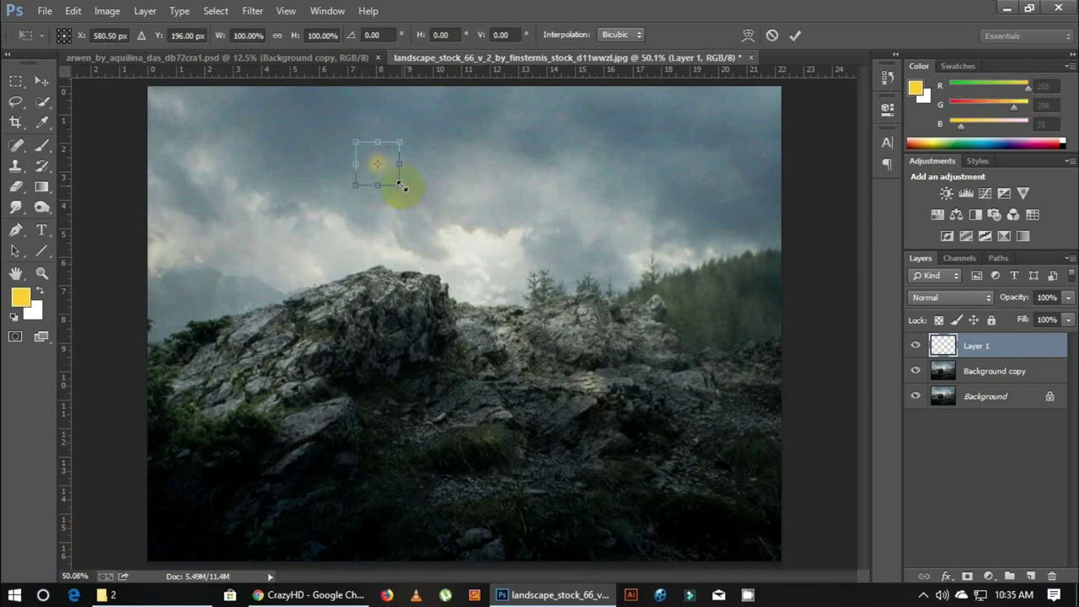
pyautogui.moveTo(401, 185); pyautogui.dragTo(961, 423)
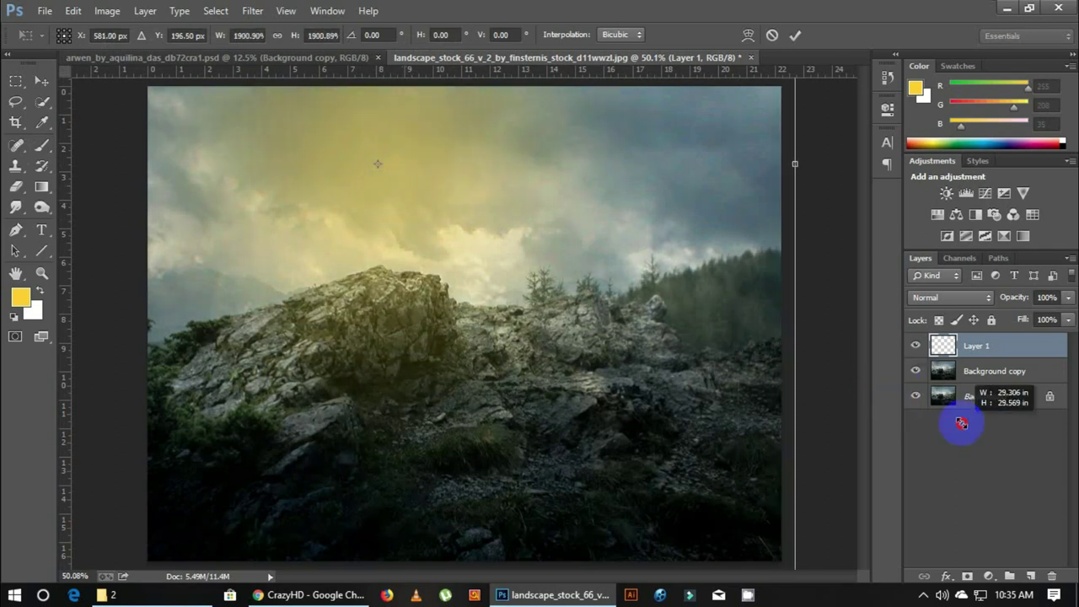
pyautogui.moveTo(592, 289)
pyautogui.mouseDown()
pyautogui.moveTo(657, 255)
pyautogui.moveTo(647, 282)
pyautogui.mouseUp()
pyautogui.press('Return')
pyautogui.press('b')
pyautogui.click(341, 542)
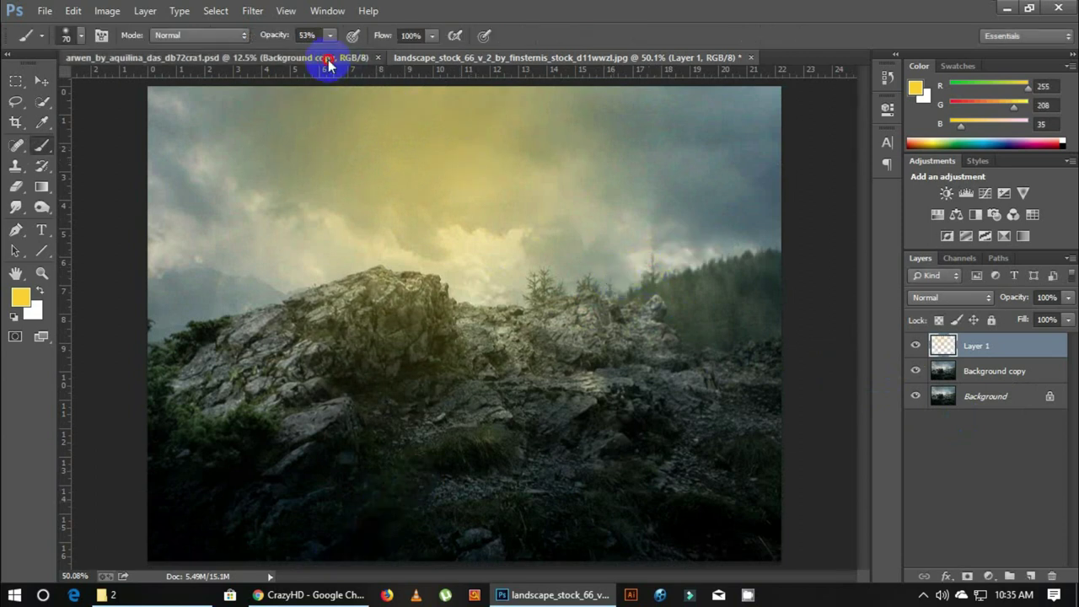
pyautogui.click(337, 59)
# Hide the arwen Background and move the cut-out rider into the landscape document.
pyautogui.click(41, 80)
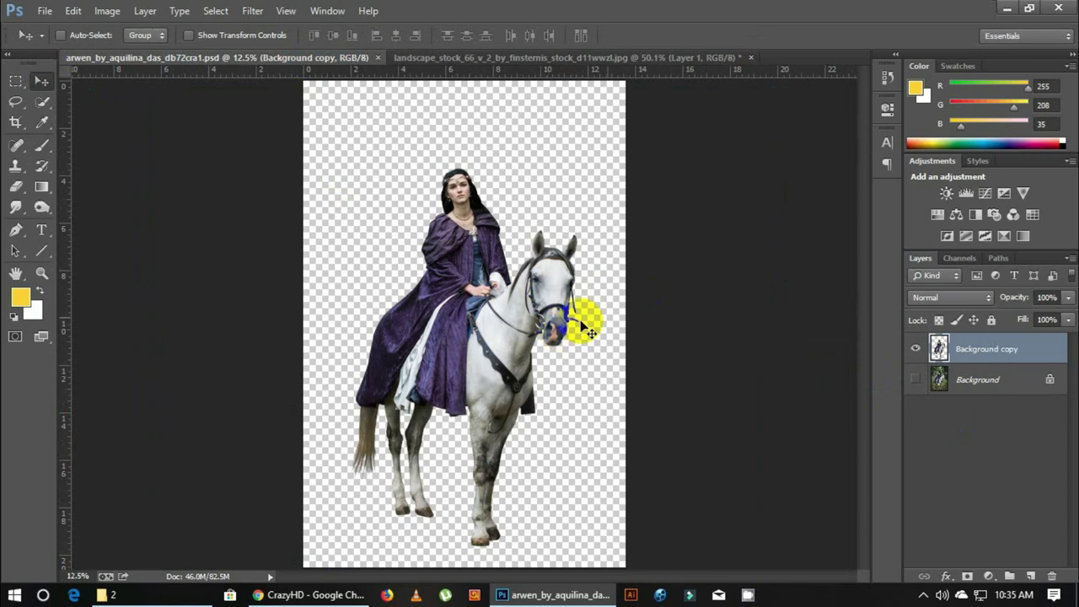
pyautogui.click(916, 382)
pyautogui.click(917, 381)
pyautogui.click(912, 379)
pyautogui.moveTo(559, 312)
pyautogui.mouseDown()
pyautogui.moveTo(573, 61)
pyautogui.moveTo(505, 313)
pyautogui.mouseUp()
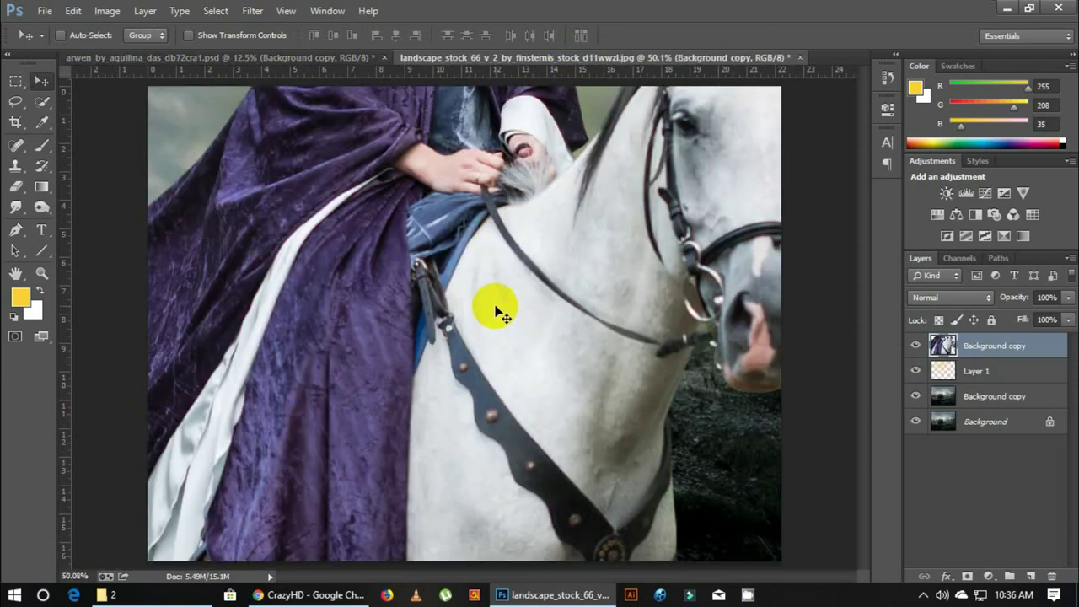
pyautogui.moveTo(627, 301)
pyautogui.mouseDown()
pyautogui.moveTo(589, 382)
pyautogui.moveTo(545, 390)
pyautogui.mouseUp()
# Convert the rider layer to a Smart Object and move it down.
pyautogui.rightClick(1043, 348)
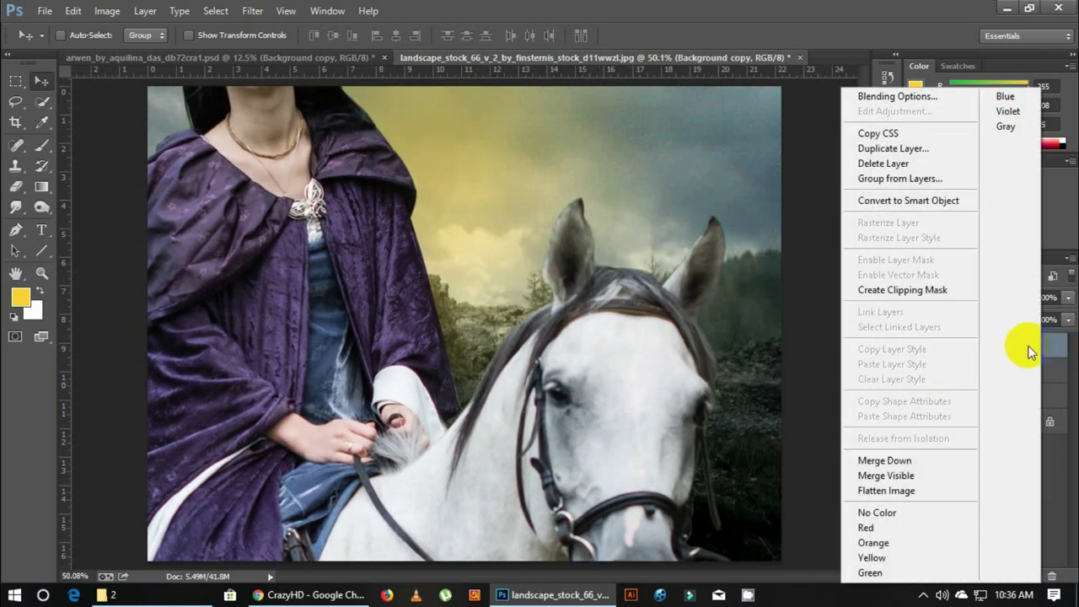
pyautogui.click(918, 201)
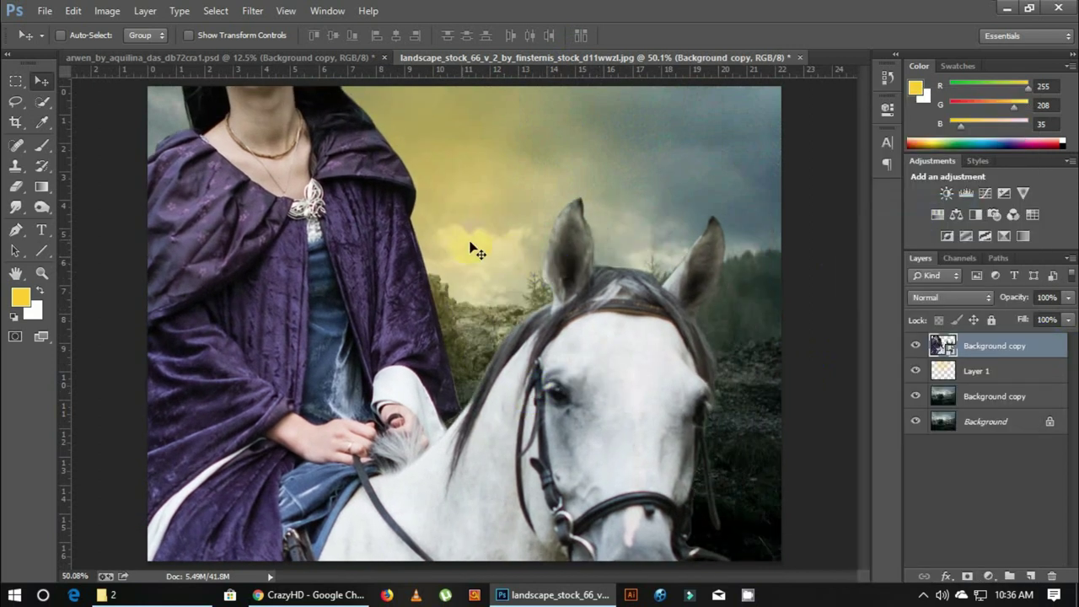
pyautogui.moveTo(354, 221); pyautogui.dragTo(413, 393)
# Free-transform the rider to about 15% and place her on the rocky hilltop right of centre.
pyautogui.hotkey('ctrl', 't')
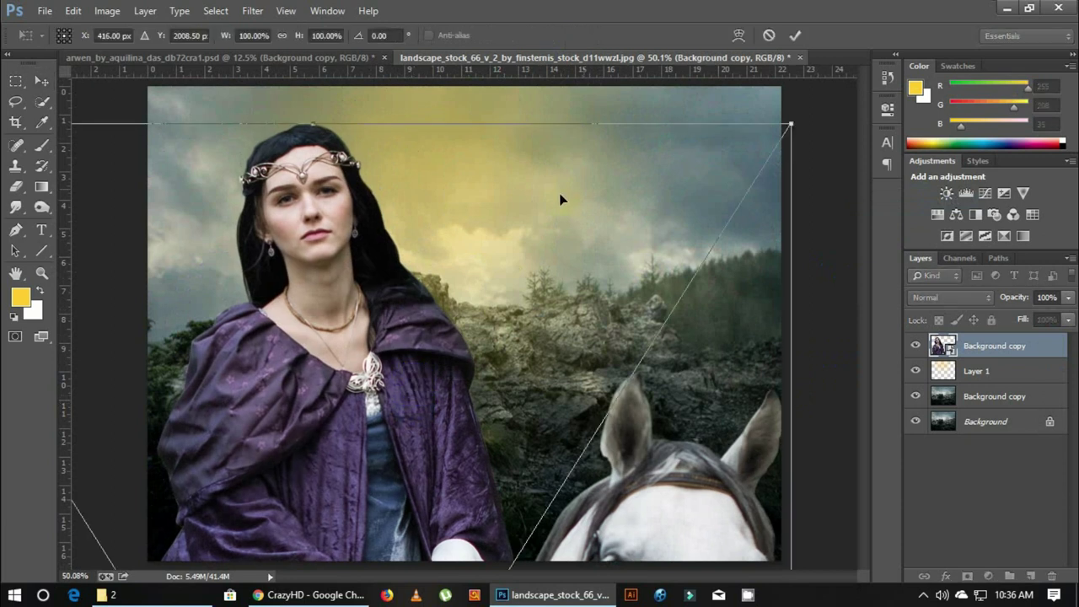
pyautogui.moveTo(793, 124)
pyautogui.mouseDown()
pyautogui.moveTo(430, 516)
pyautogui.moveTo(639, 143)
pyautogui.mouseUp()
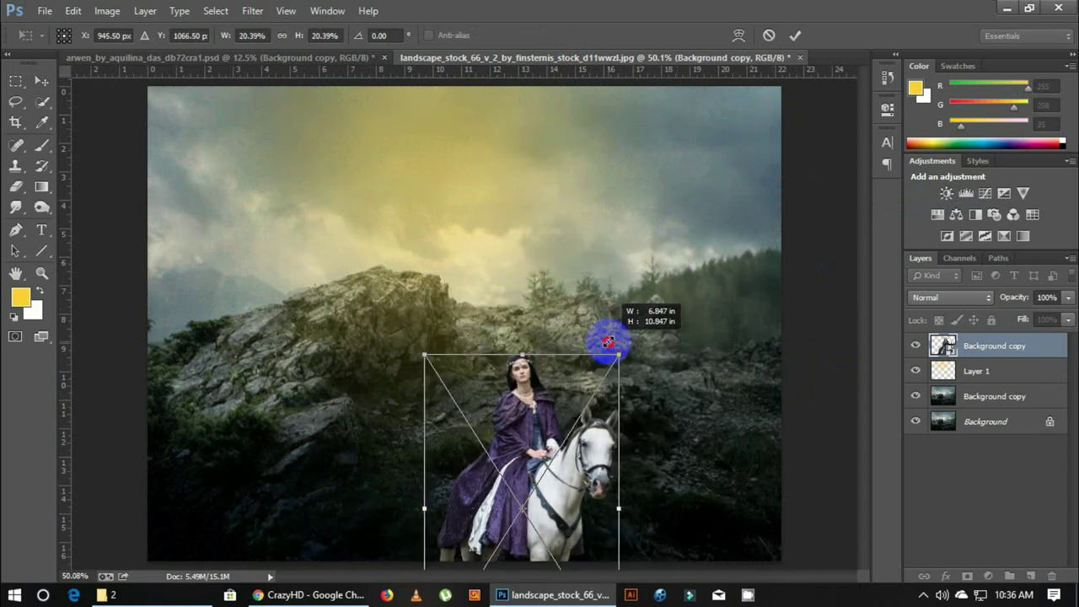
pyautogui.moveTo(770, 121); pyautogui.dragTo(608, 369)
pyautogui.moveTo(524, 408); pyautogui.dragTo(521, 191)
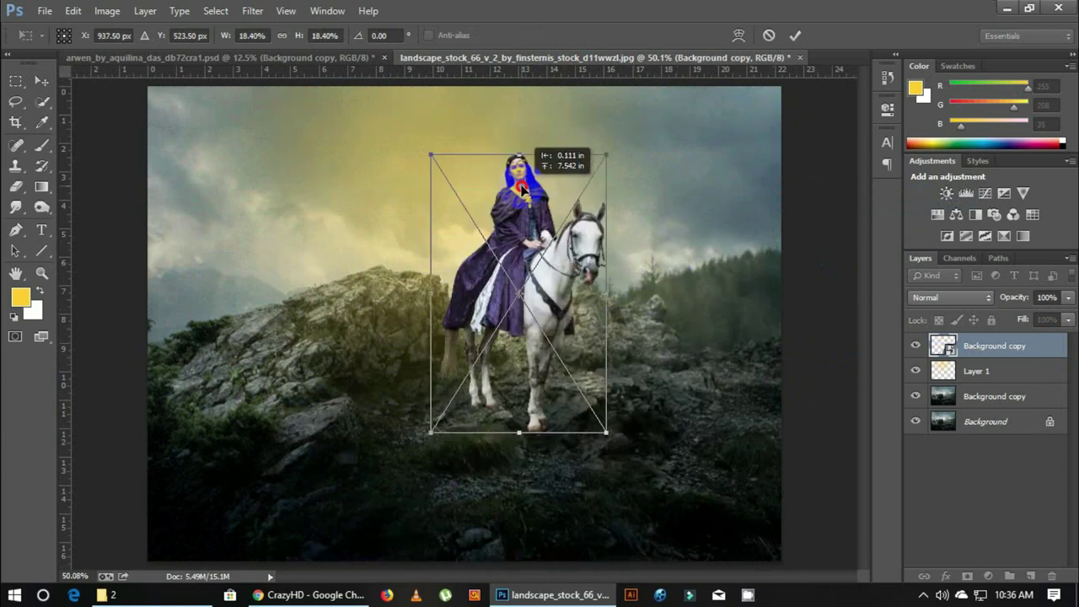
pyautogui.moveTo(610, 154); pyautogui.dragTo(595, 195)
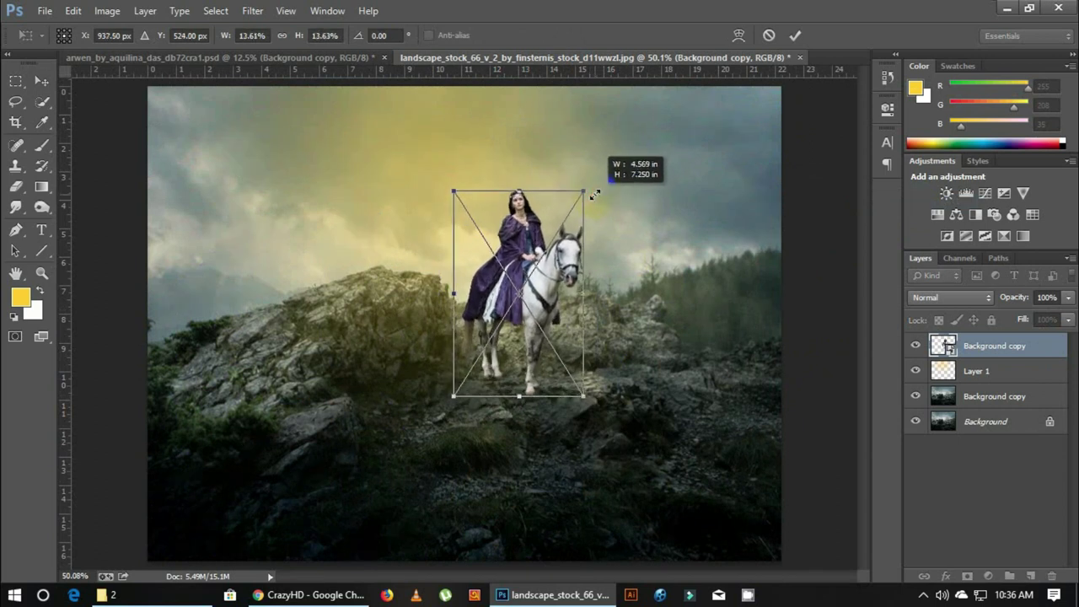
pyautogui.moveTo(537, 223); pyautogui.dragTo(601, 215)
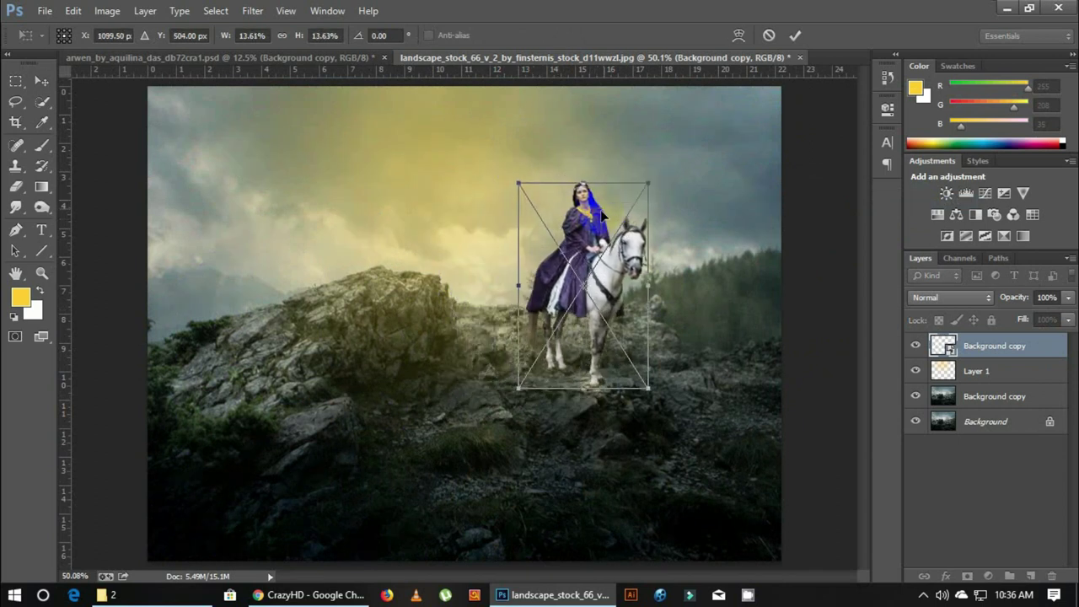
pyautogui.moveTo(521, 184); pyautogui.dragTo(515, 170)
pyautogui.moveTo(612, 282); pyautogui.dragTo(600, 270)
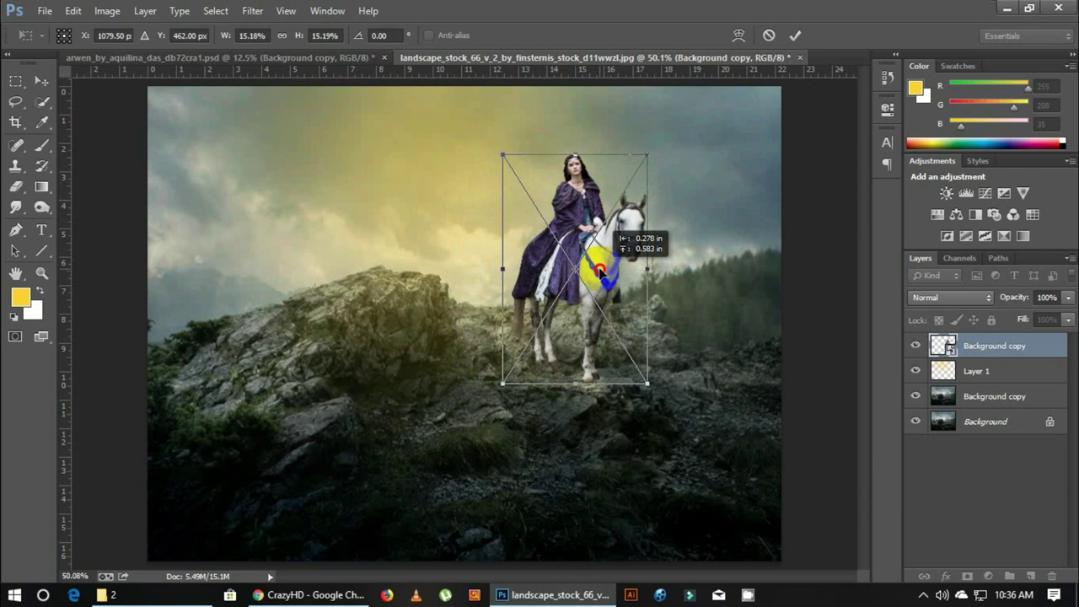
pyautogui.press('Return')
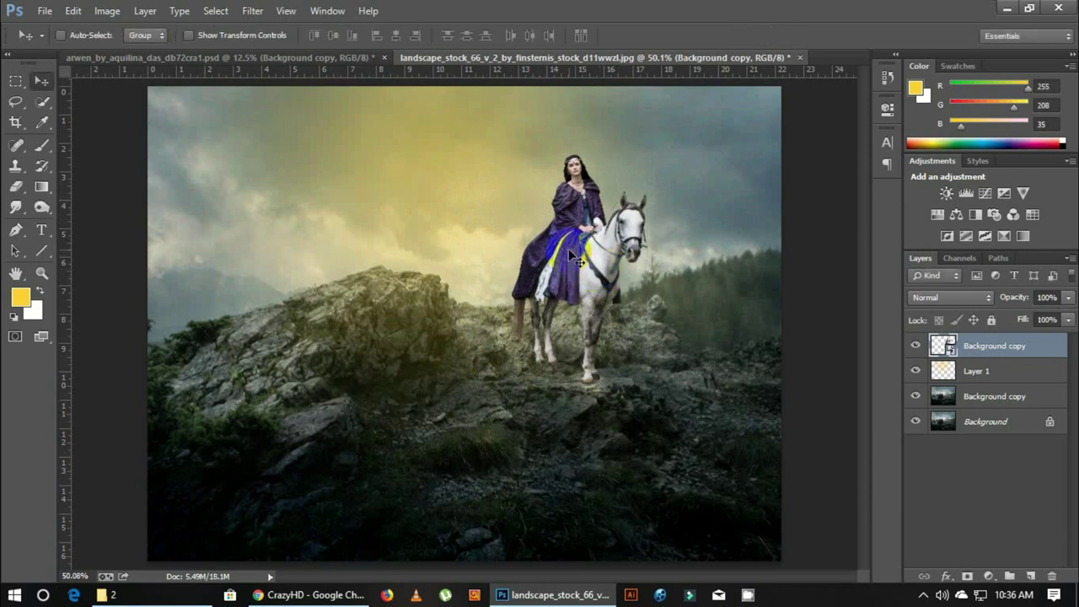
# Select the yellow glow Layer 1 and lower its opacity to 56%.
pyautogui.click(916, 371)
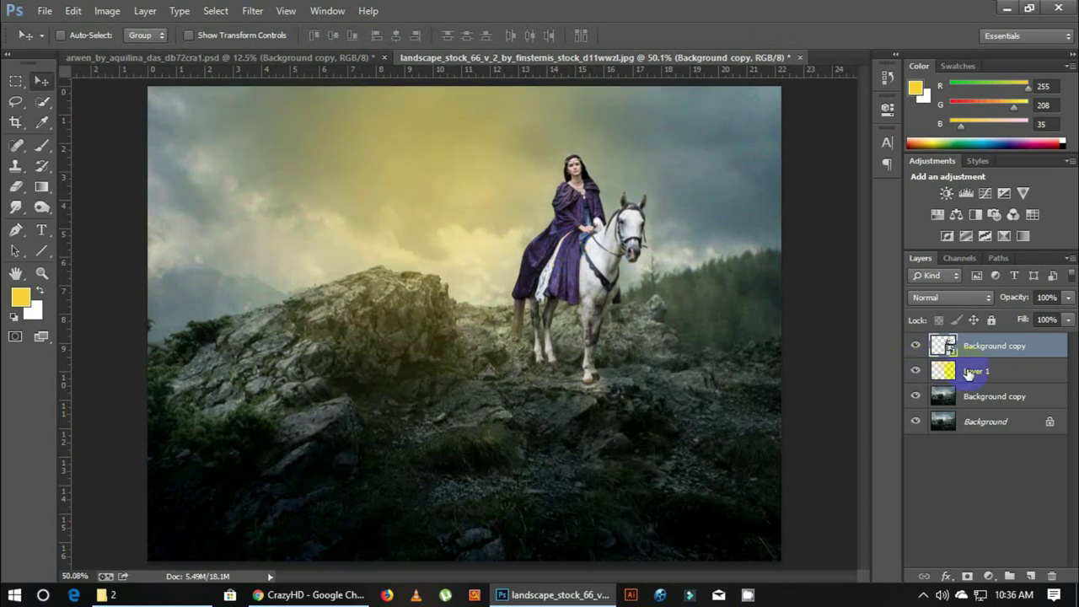
pyautogui.click(970, 372)
pyautogui.moveTo(1028, 301); pyautogui.dragTo(982, 302)
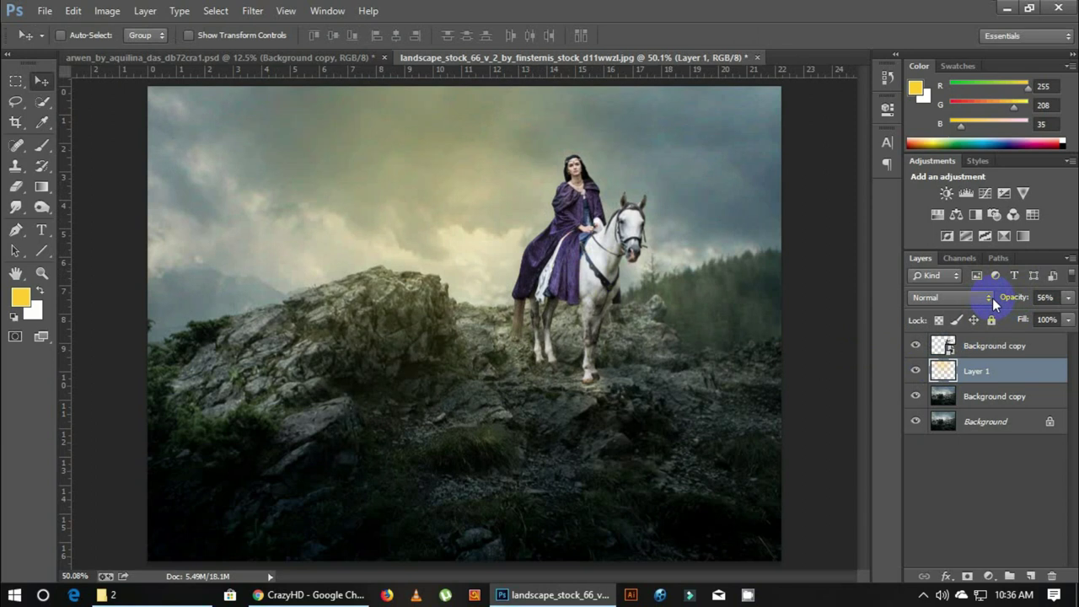
# Stretch the glow to about 132% width and shift it up behind the rider.
pyautogui.hotkey('ctrl', 't')
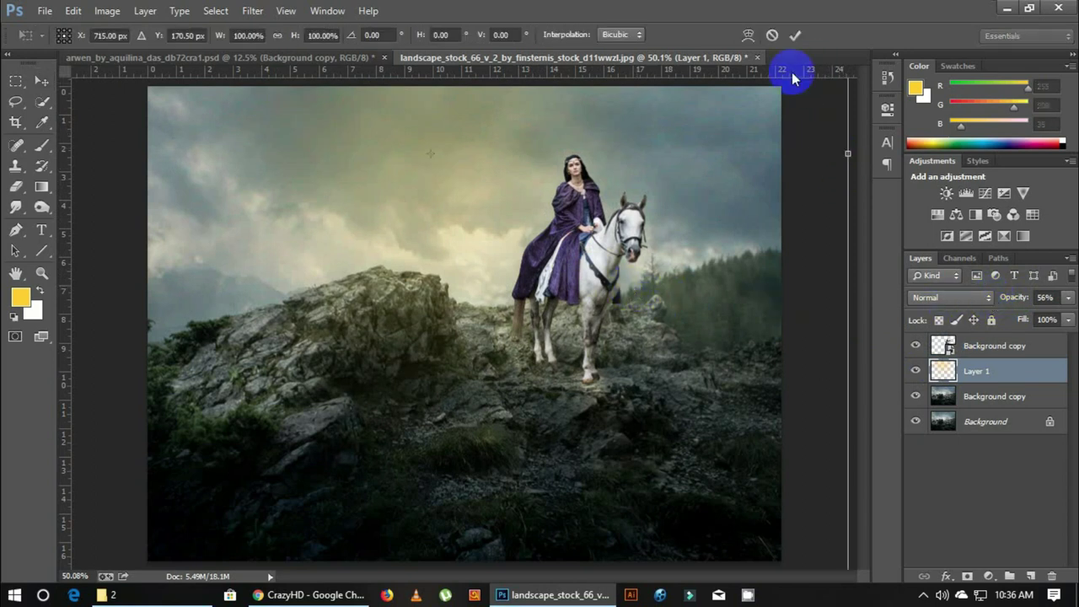
pyautogui.press('Return')
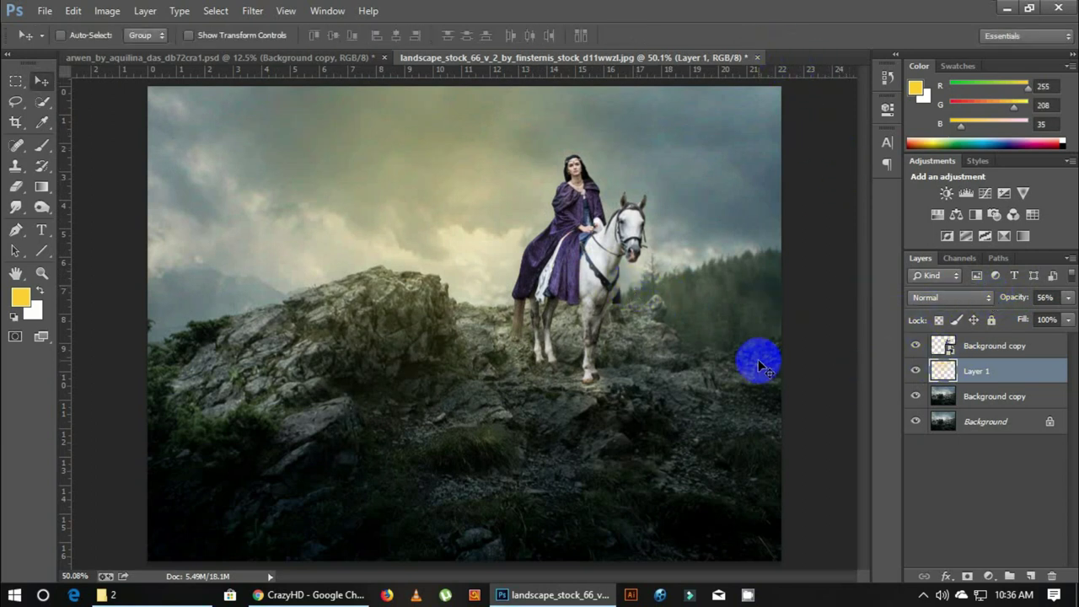
pyautogui.hotkey('ctrl', 't')
pyautogui.moveTo(502, 221); pyautogui.dragTo(457, 221)
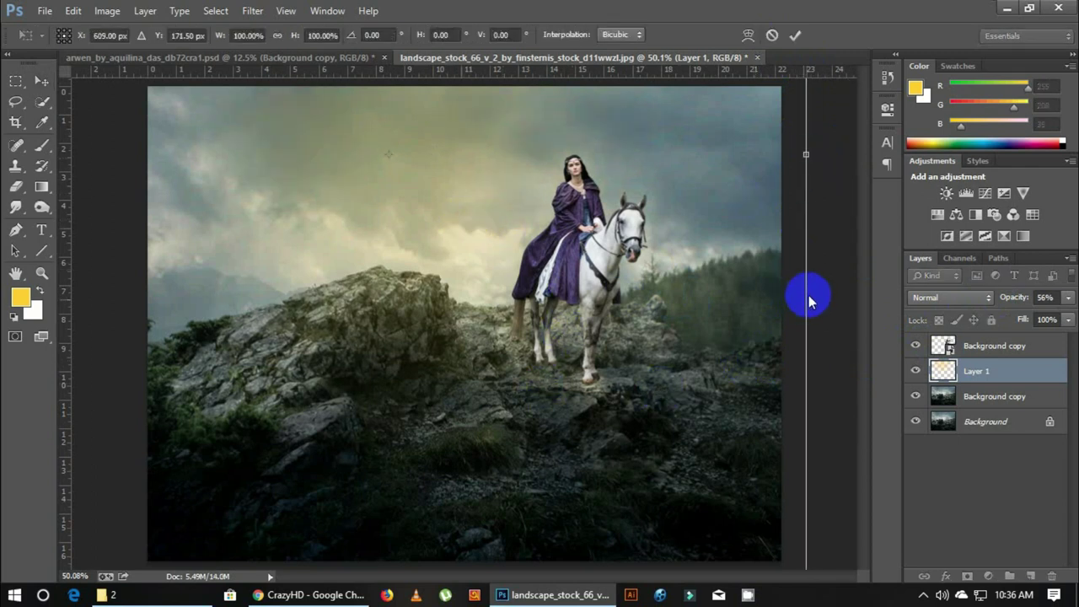
pyautogui.moveTo(808, 155); pyautogui.dragTo(1074, 148)
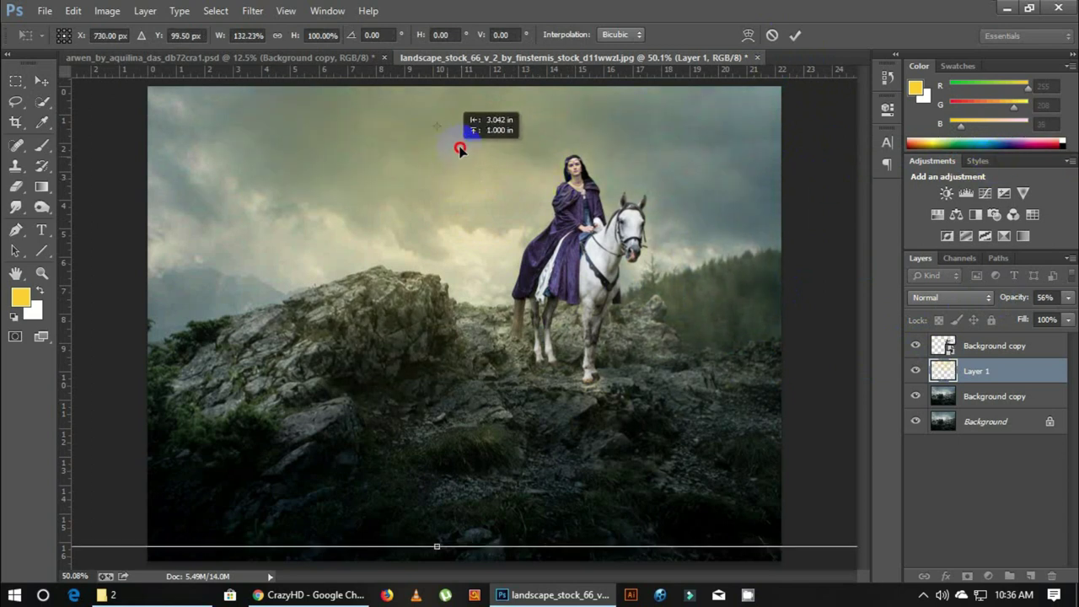
pyautogui.moveTo(452, 164); pyautogui.dragTo(463, 171)
pyautogui.press('Return')
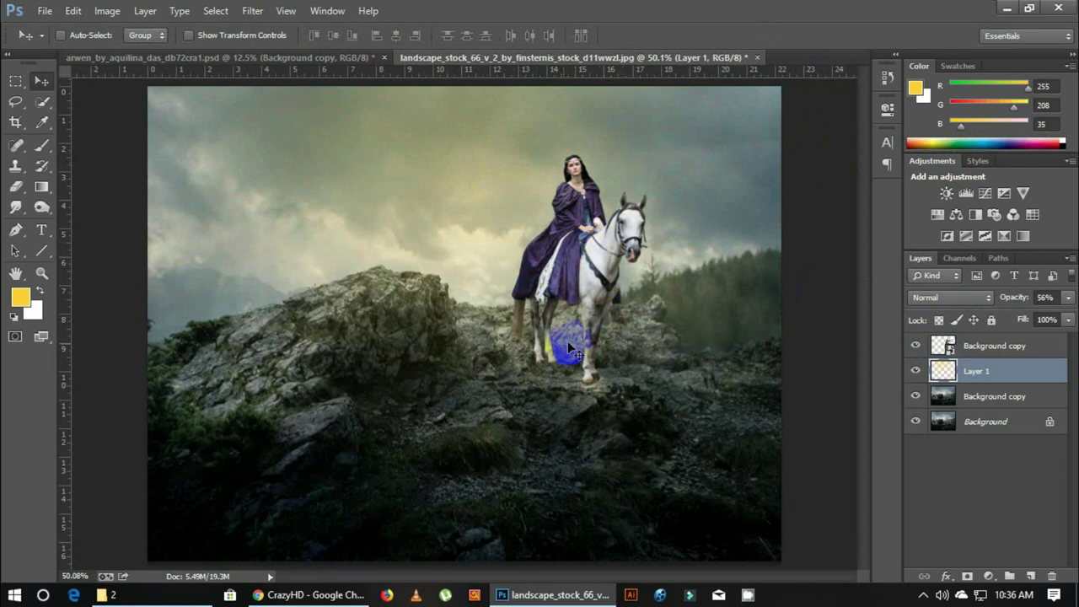
# Zoom in on the horse's hooves and add a new empty Layer 2.
pyautogui.click(42, 274)
pyautogui.moveTo(620, 350); pyautogui.dragTo(672, 376)
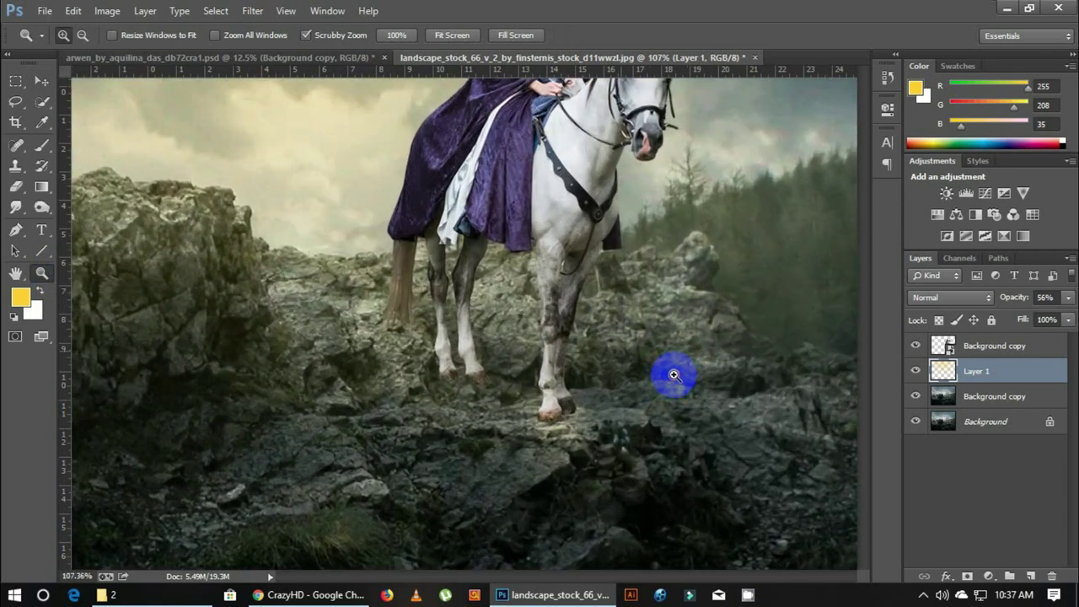
pyautogui.click(1031, 575)
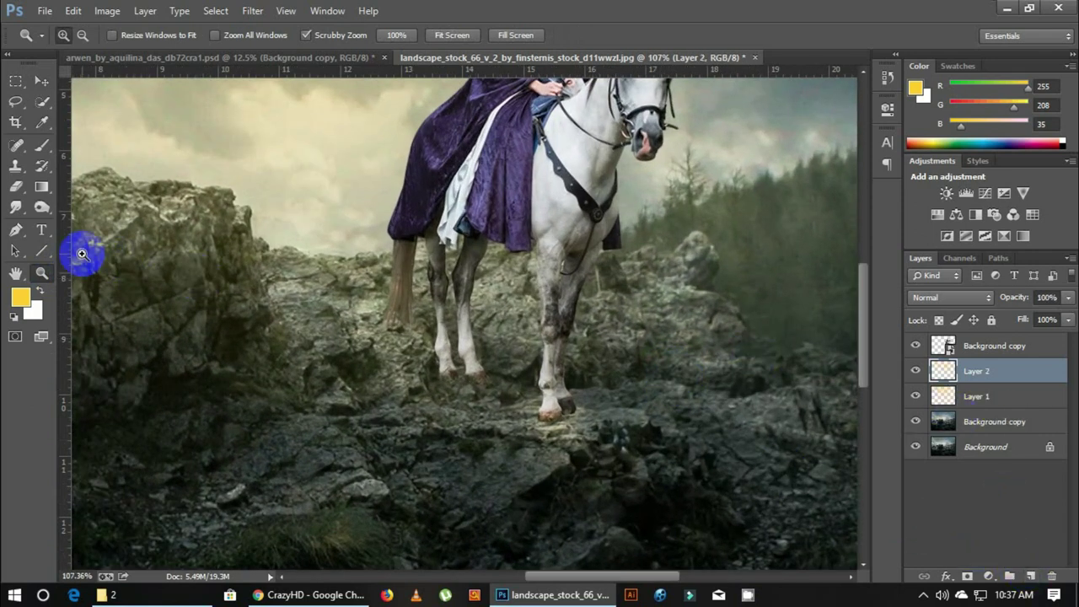
pyautogui.moveTo(549, 405)
pyautogui.mouseDown()
pyautogui.moveTo(578, 416)
pyautogui.moveTo(517, 429)
pyautogui.mouseUp()
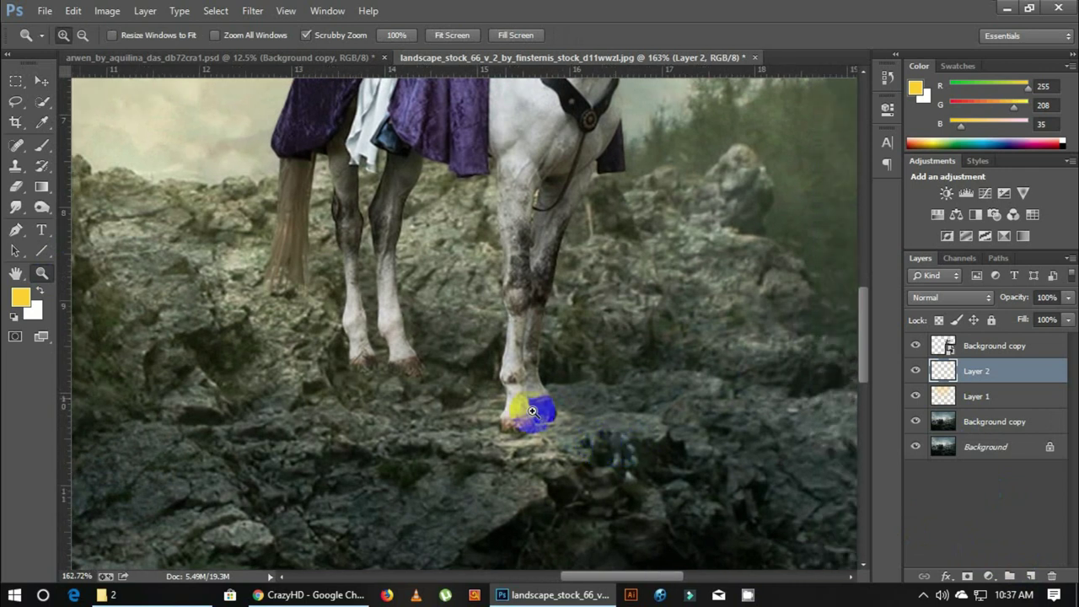
# Set up a small black Brush at 53% opacity for the shadows.
pyautogui.click(38, 147)
pyautogui.click(93, 143)
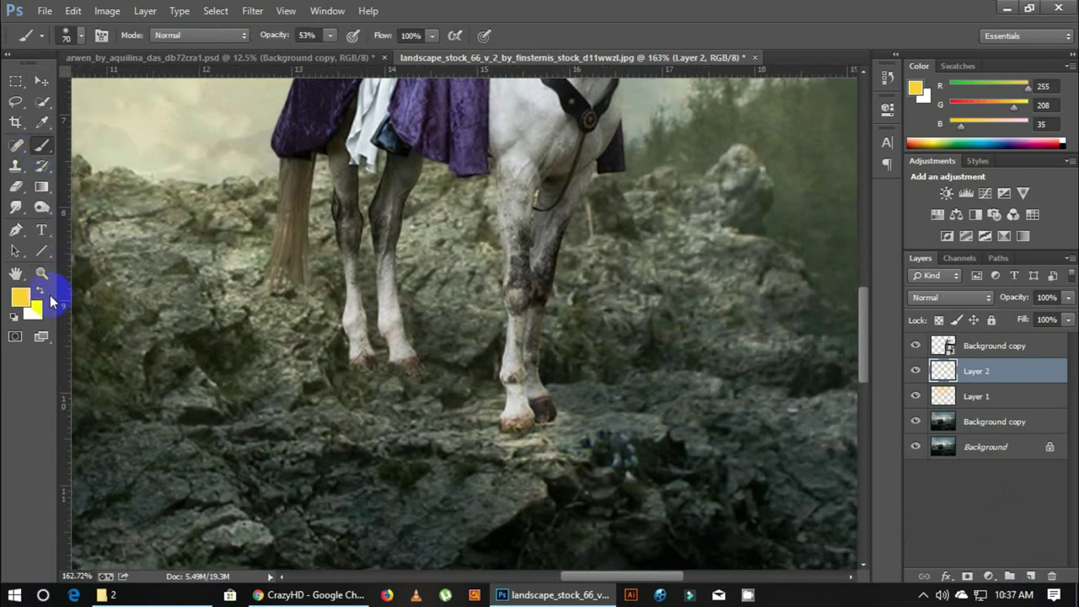
pyautogui.click(14, 318)
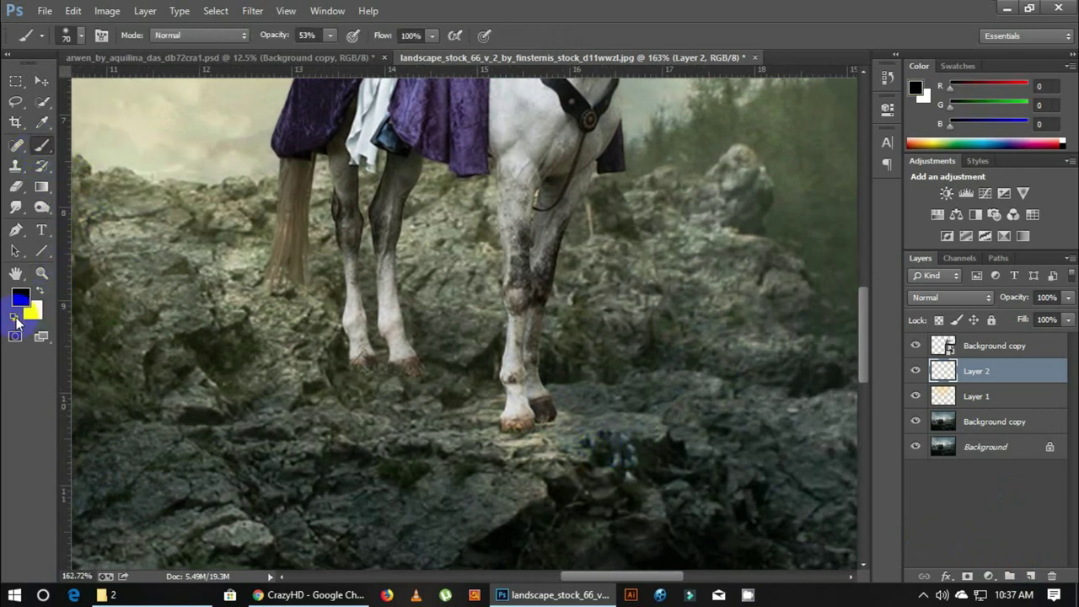
pyautogui.click(268, 158)
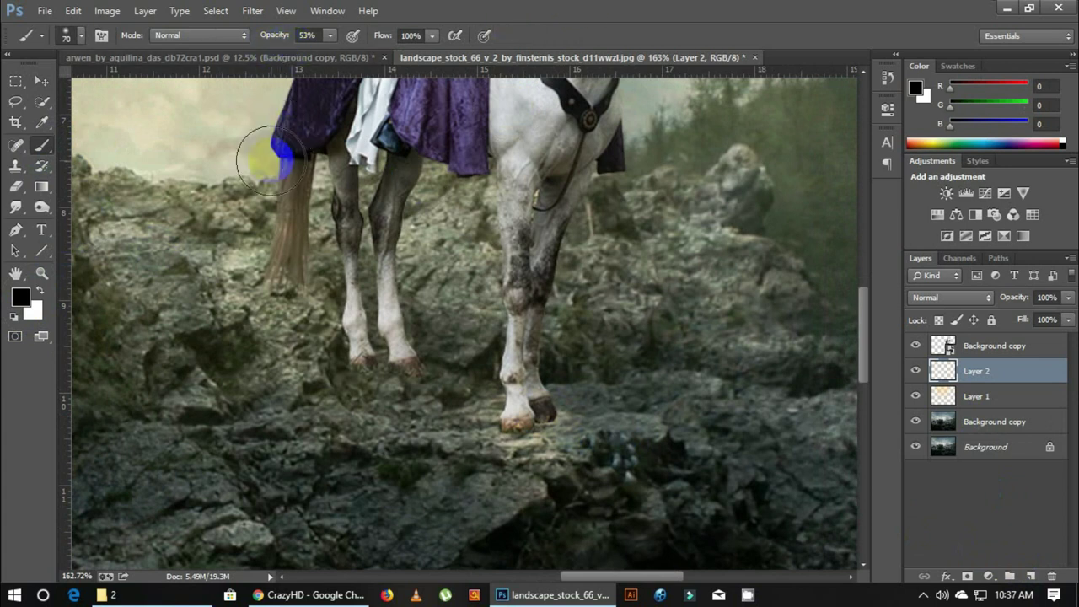
pyautogui.press('[')
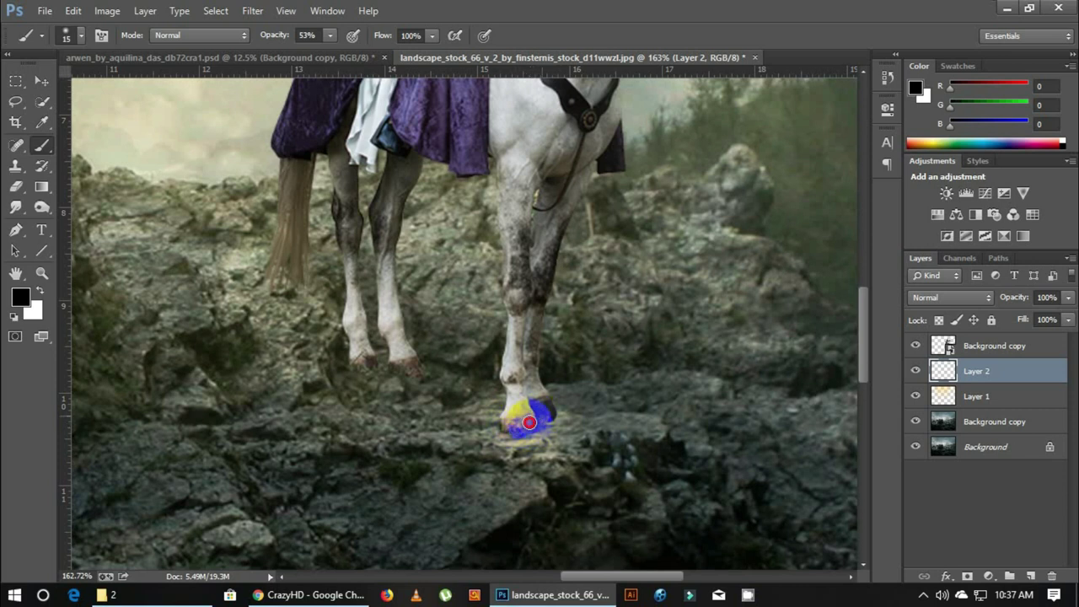
# Paint black contact shadows under the right and left hooves across the rocks.
pyautogui.moveTo(534, 419); pyautogui.dragTo(758, 434)
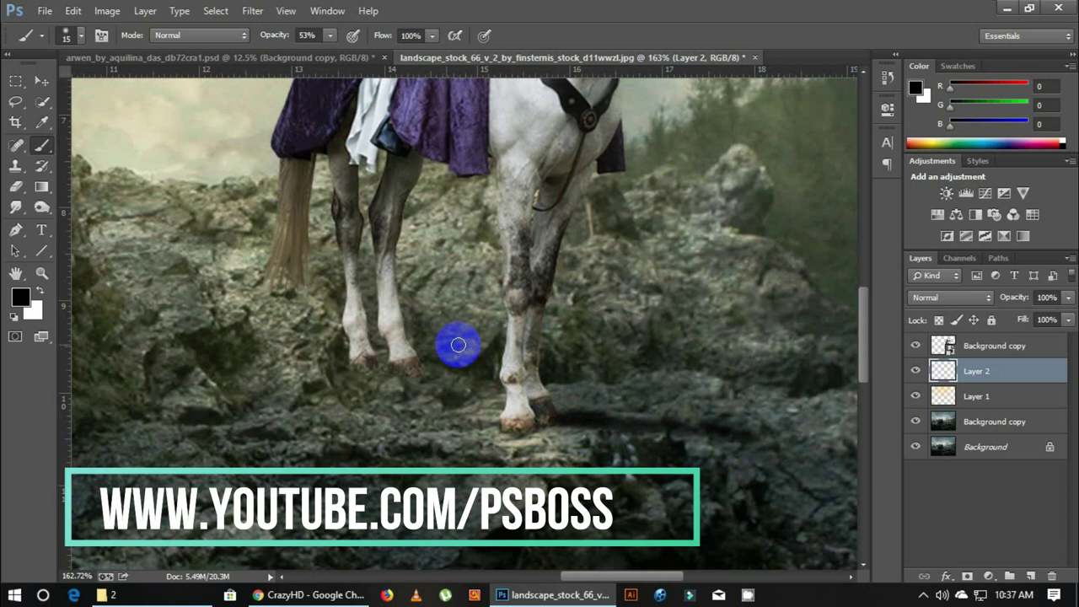
pyautogui.click(403, 355)
pyautogui.moveTo(403, 355); pyautogui.dragTo(391, 361)
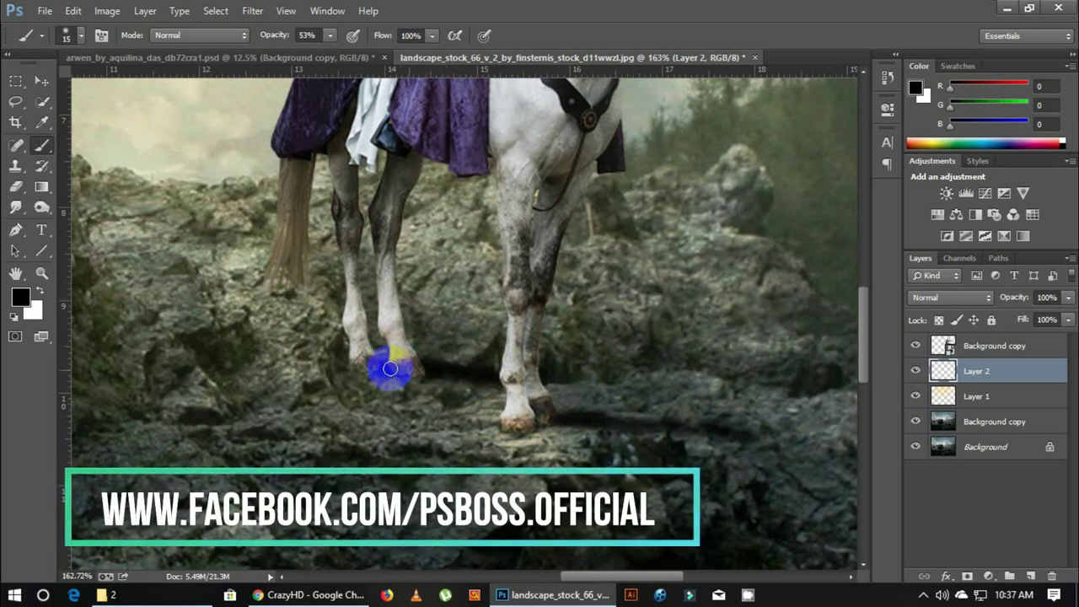
pyautogui.moveTo(389, 369)
pyautogui.mouseDown()
pyautogui.moveTo(344, 366)
pyautogui.moveTo(553, 373)
pyautogui.moveTo(409, 369)
pyautogui.moveTo(446, 369)
pyautogui.moveTo(380, 384)
pyautogui.moveTo(646, 364)
pyautogui.moveTo(551, 355)
pyautogui.moveTo(561, 380)
pyautogui.moveTo(498, 408)
pyautogui.moveTo(392, 364)
pyautogui.mouseUp()
# Pick the Eraser tool and rasterize the Background copy rider layer.
pyautogui.click(20, 188)
pyautogui.click(96, 178)
pyautogui.click(993, 348)
pyautogui.rightClick(1033, 345)
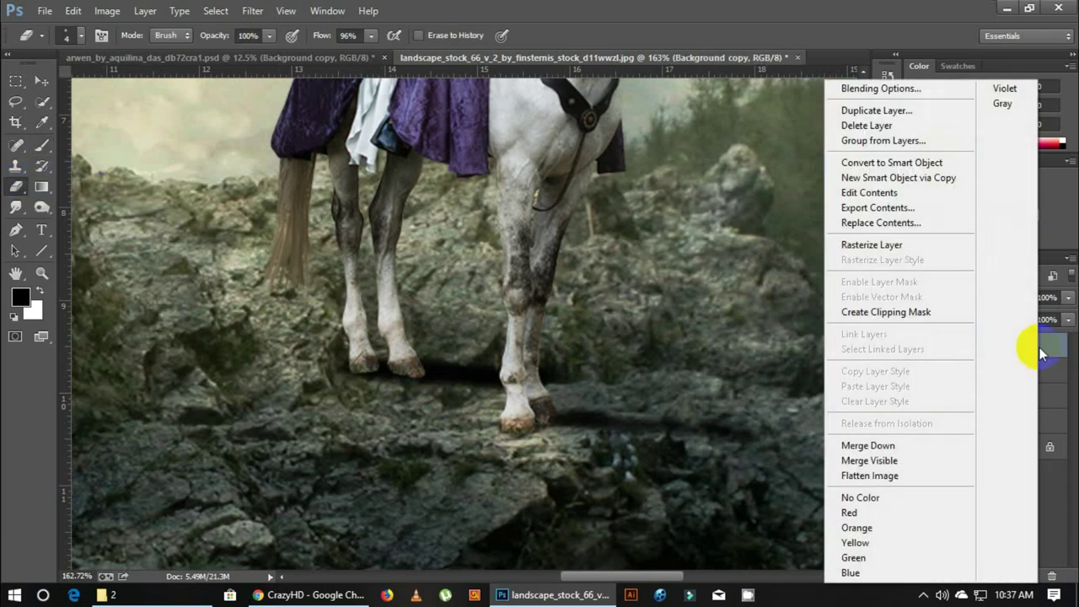
pyautogui.click(877, 244)
# Erase the rider's hoof edges with a size-9 soft eraser at 51% opacity.
pyautogui.click(151, 229)
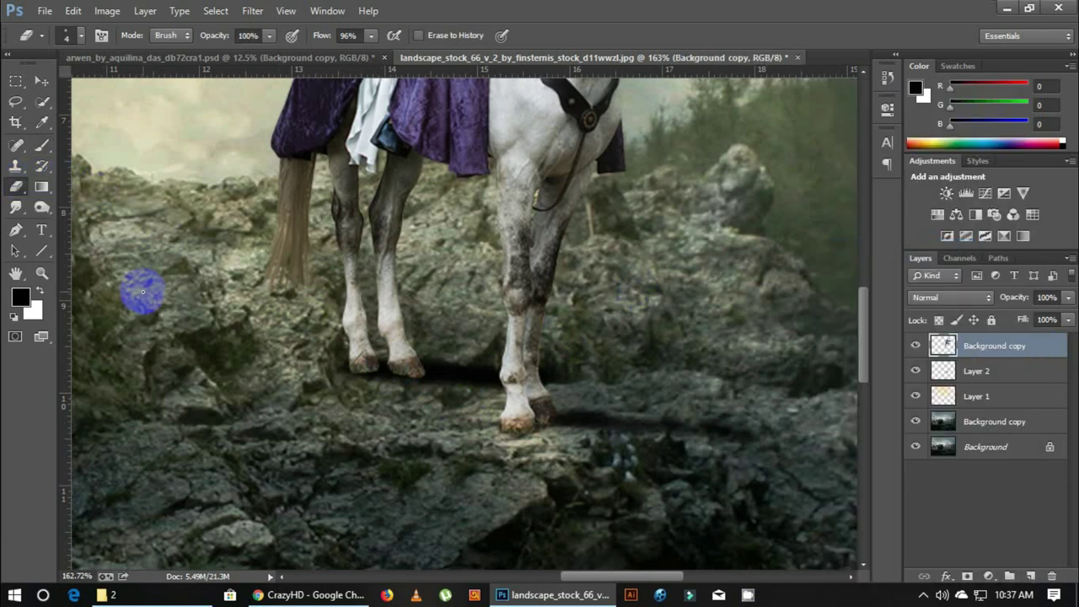
pyautogui.press(']')
pyautogui.press(']')
pyautogui.press(']')
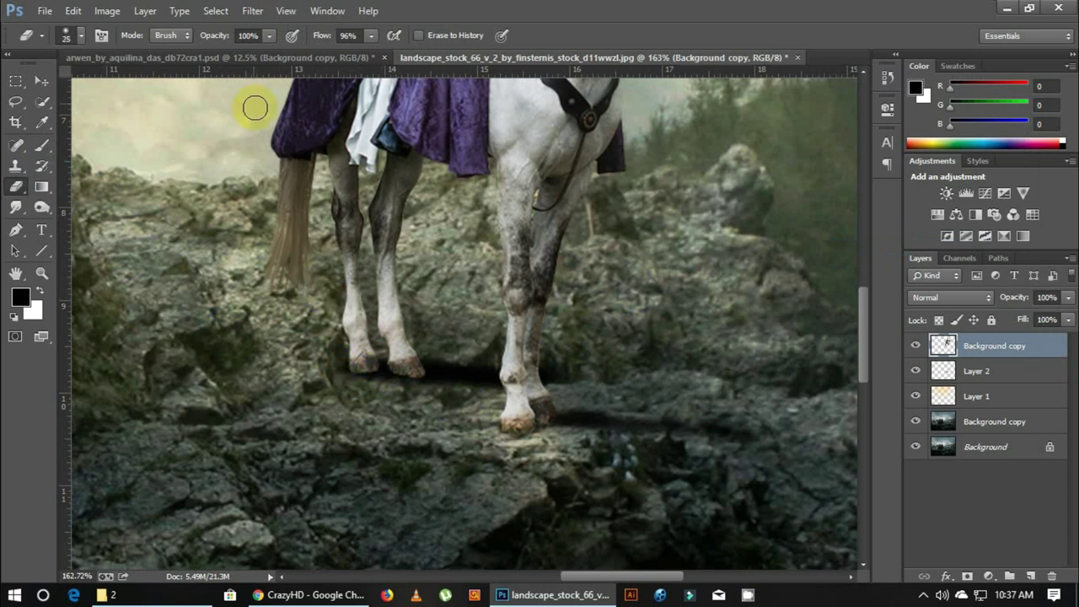
pyautogui.moveTo(194, 35); pyautogui.dragTo(191, 35)
pyautogui.press('[')
pyautogui.press('[')
pyautogui.press('[')
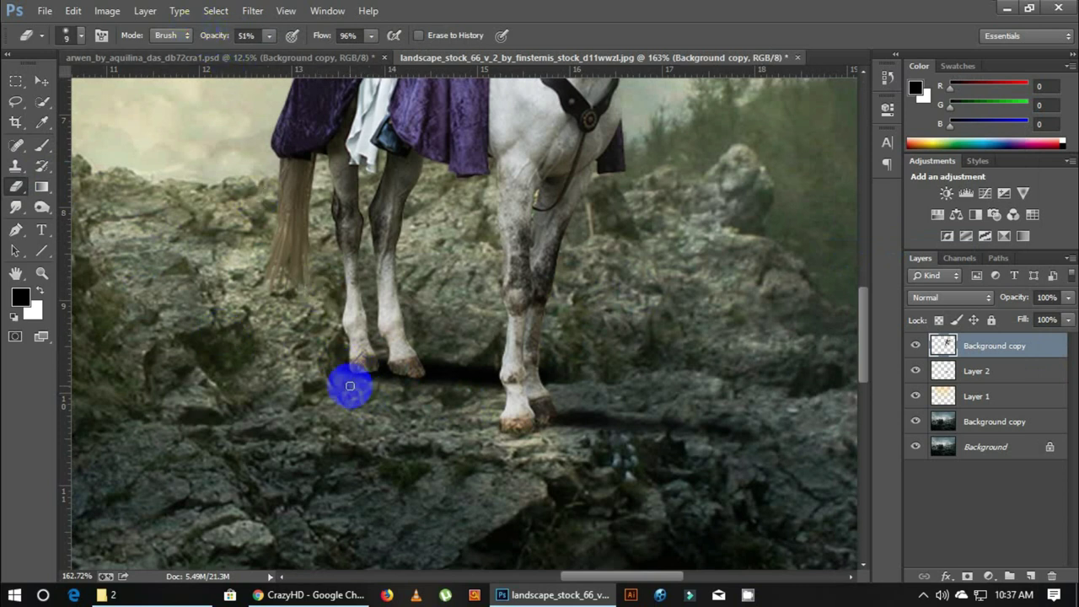
pyautogui.moveTo(355, 372)
pyautogui.mouseDown()
pyautogui.moveTo(429, 379)
pyautogui.moveTo(497, 432)
pyautogui.moveTo(568, 429)
pyautogui.moveTo(540, 360)
pyautogui.mouseUp()
# On Layer 2, paint soft black 23%-opacity shadows onto the rocks around the right hoof.
pyautogui.click(944, 371)
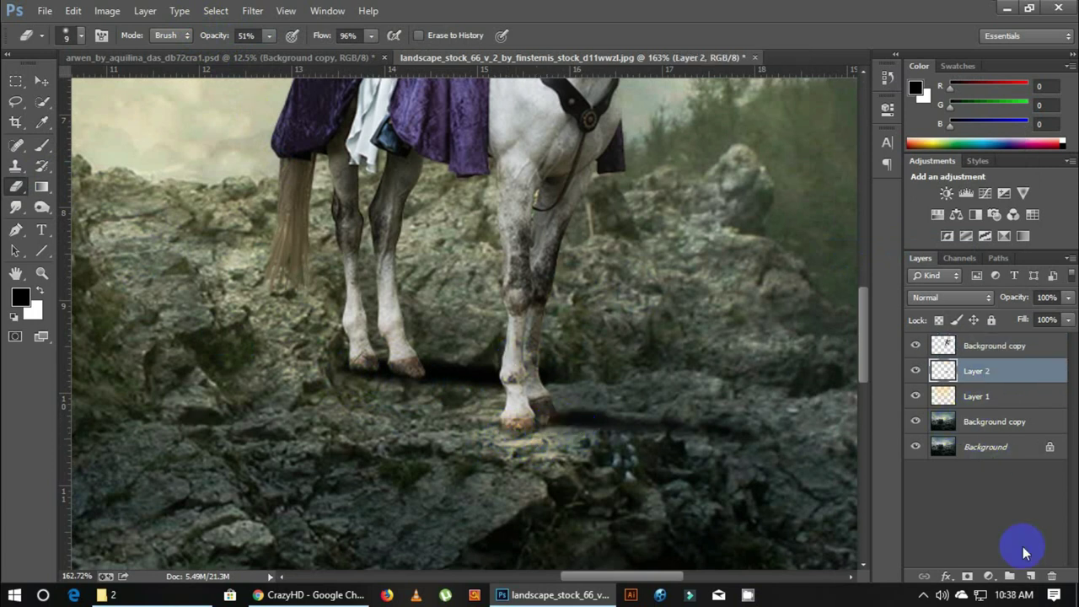
pyautogui.click(17, 169)
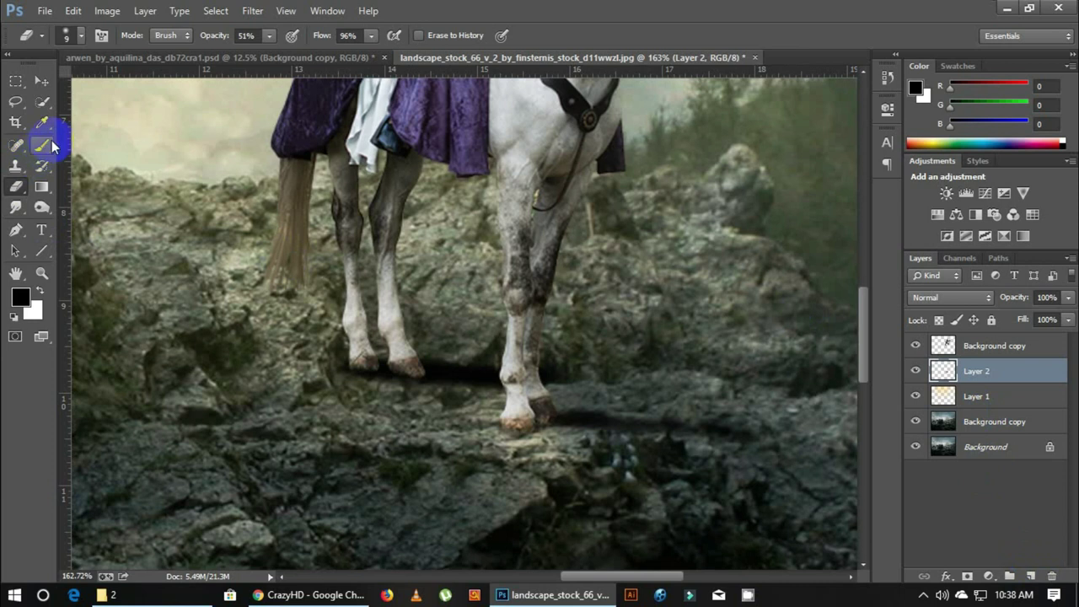
pyautogui.rightClick(52, 147)
pyautogui.click(97, 142)
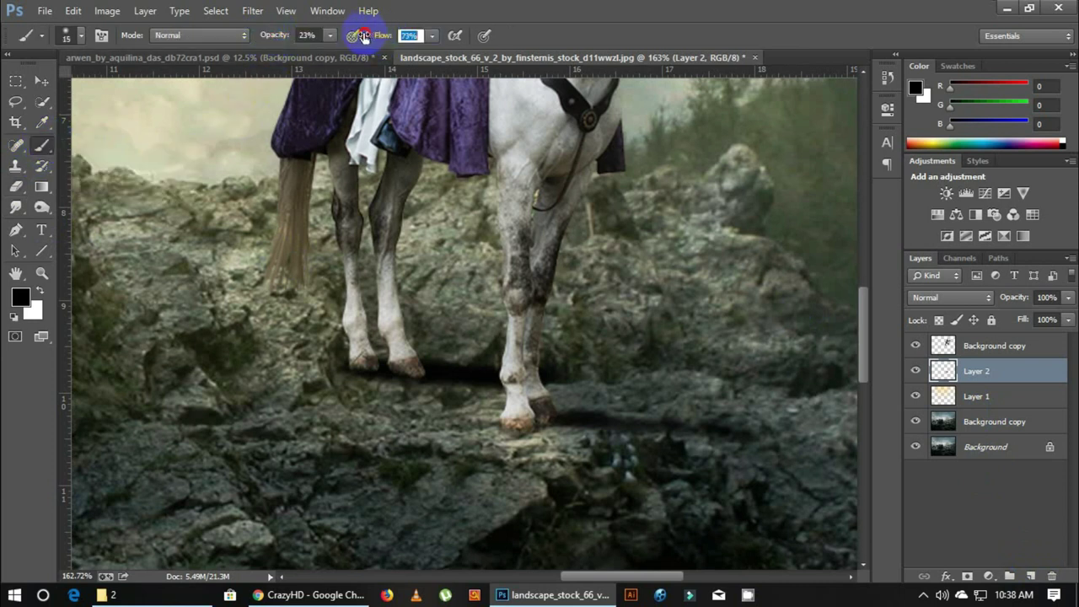
pyautogui.moveTo(480, 366); pyautogui.dragTo(539, 364)
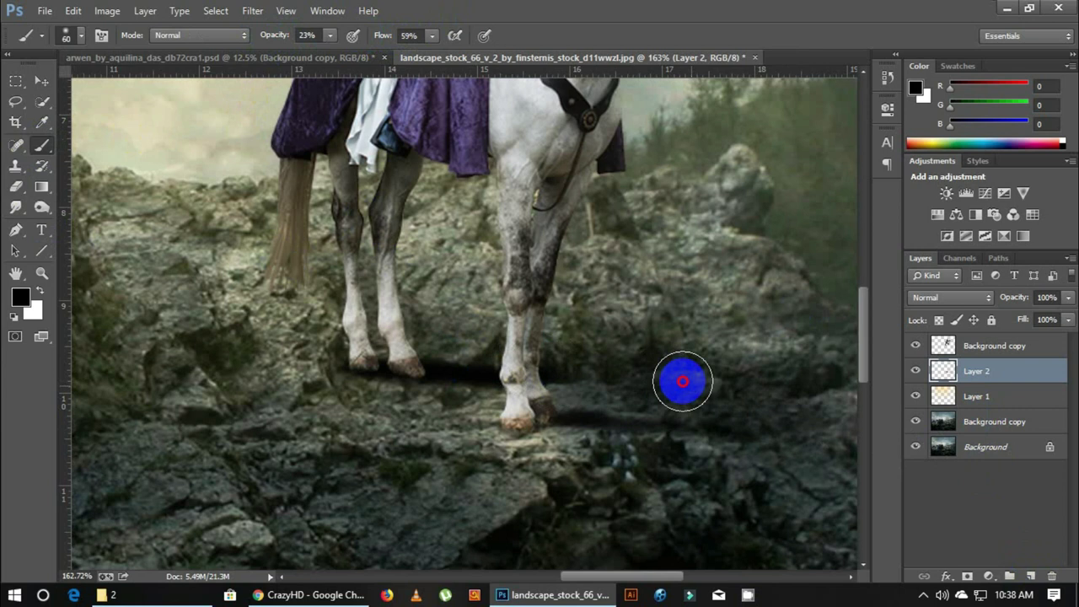
pyautogui.moveTo(557, 293); pyautogui.dragTo(369, 290)
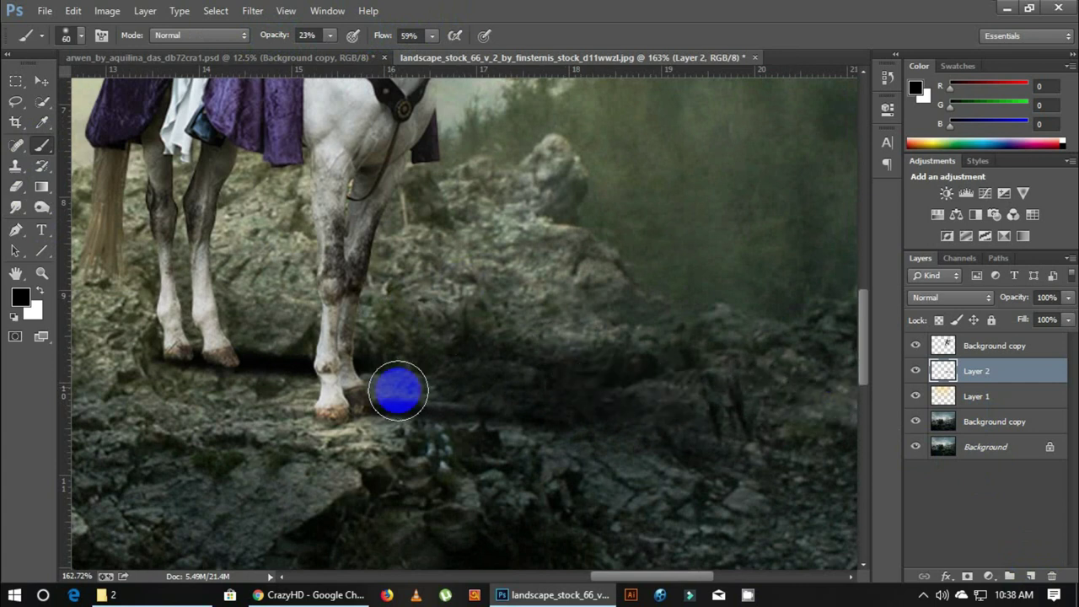
pyautogui.press('[')
pyautogui.press('[')
pyautogui.moveTo(339, 409); pyautogui.dragTo(413, 418)
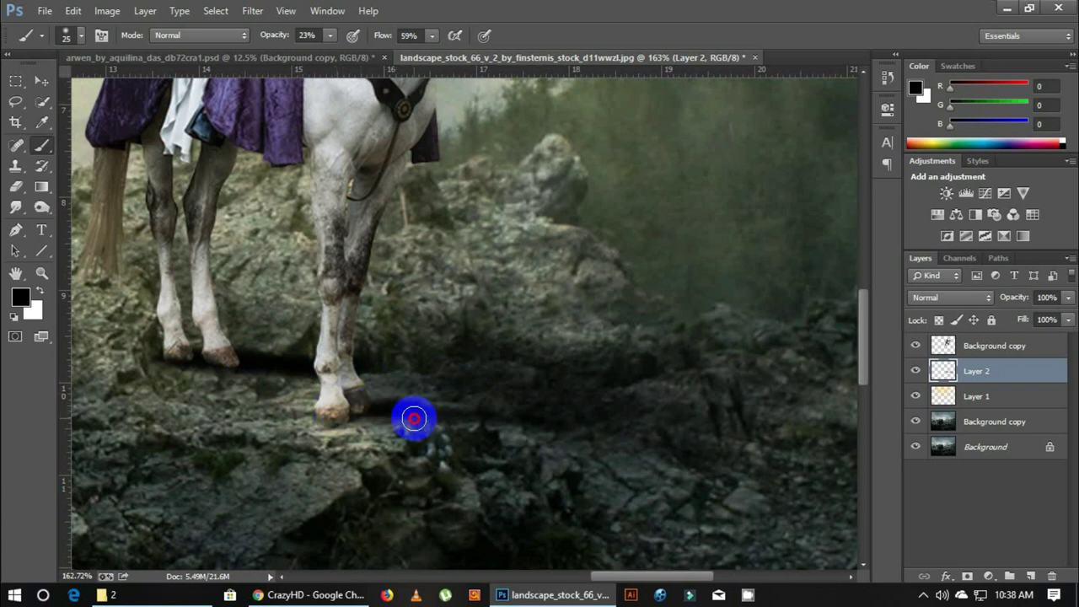
pyautogui.moveTo(414, 418)
pyautogui.mouseDown()
pyautogui.moveTo(439, 425)
pyautogui.moveTo(385, 424)
pyautogui.mouseUp()
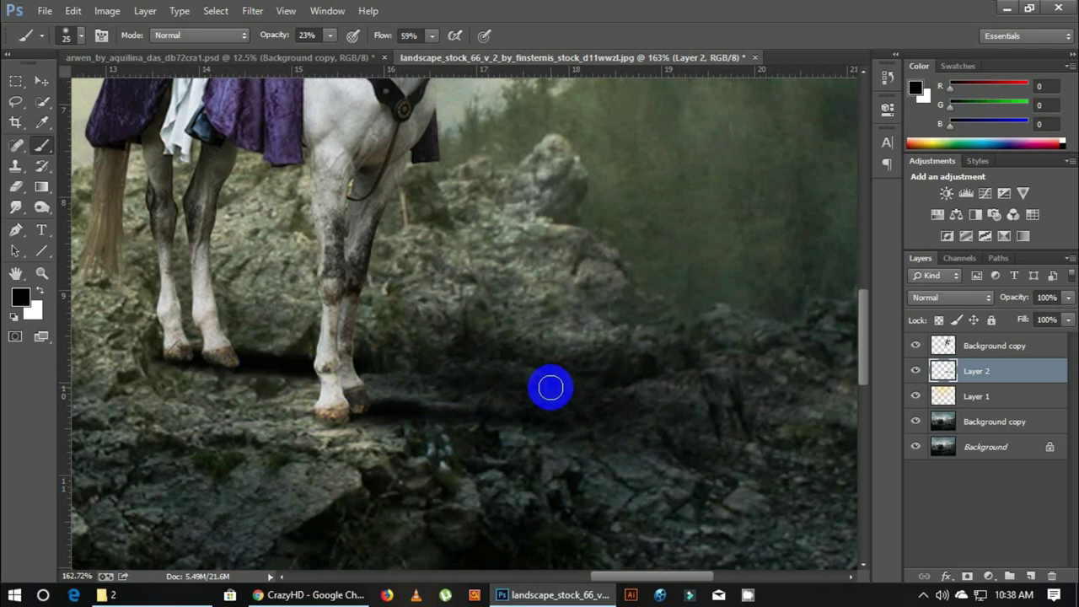
pyautogui.hotkey('ctrl', '0')
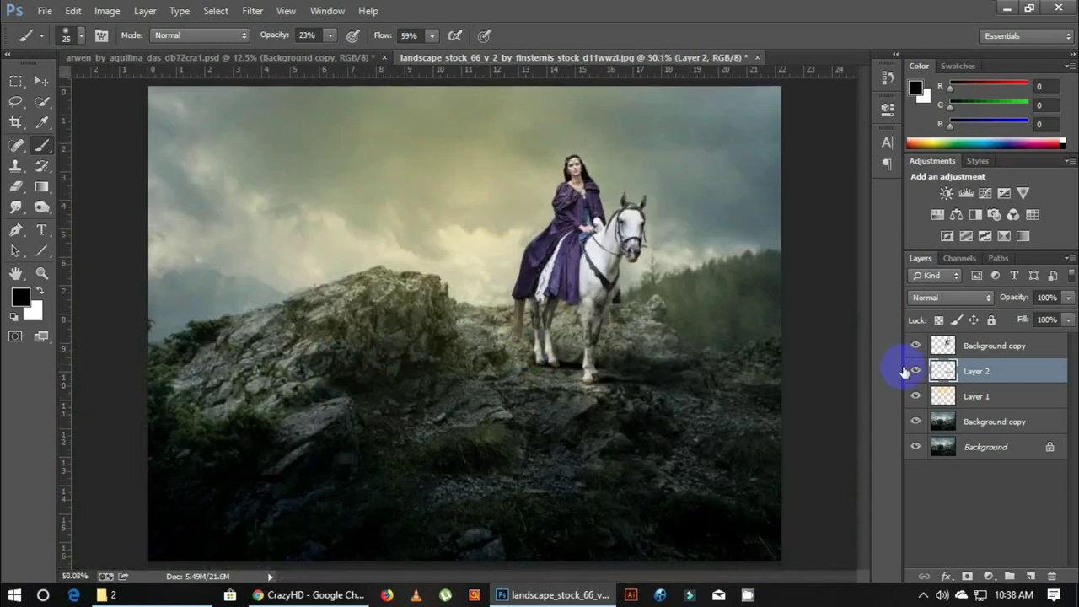
# Add a Curves adjustment layer clipped to Background copy, pulling the highlight point down to darken it.
pyautogui.click(982, 348)
pyautogui.click(108, 12)
pyautogui.moveTo(130, 50)
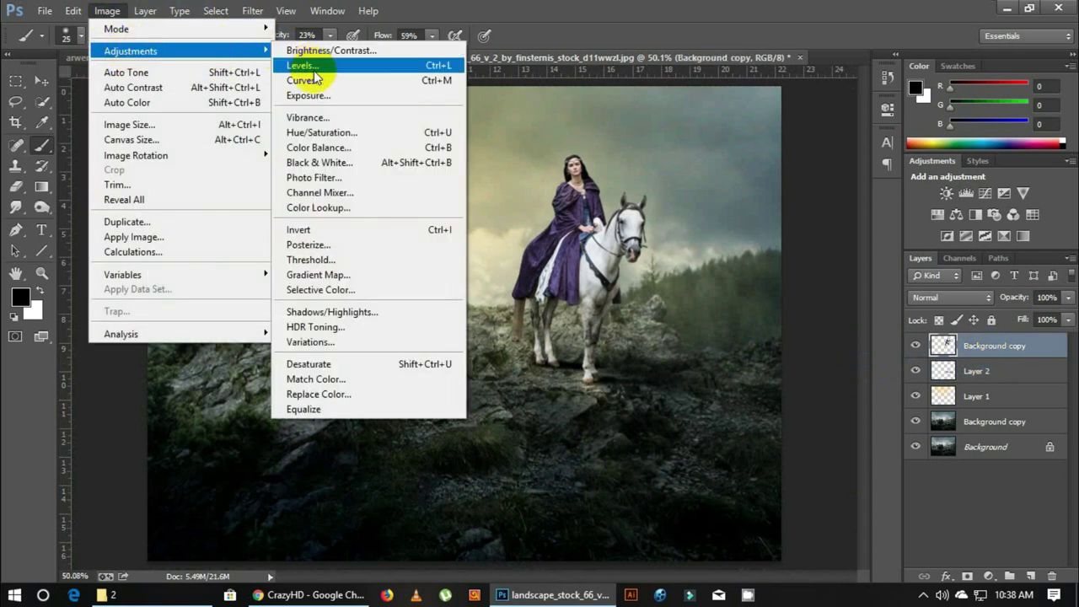
pyautogui.click(303, 80)
pyautogui.click(706, 320)
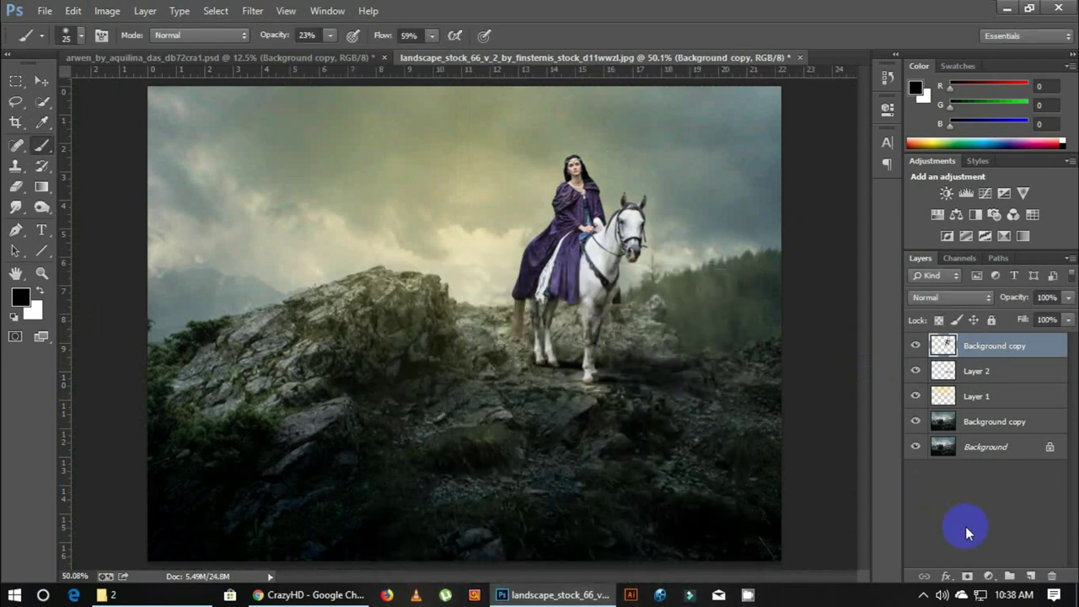
pyautogui.click(991, 577)
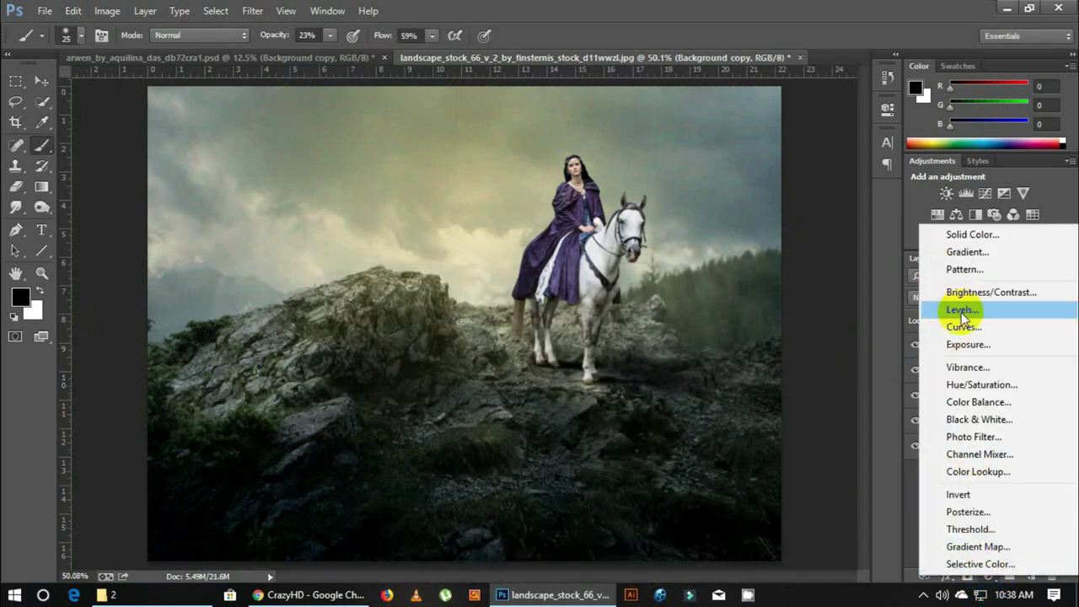
pyautogui.click(957, 327)
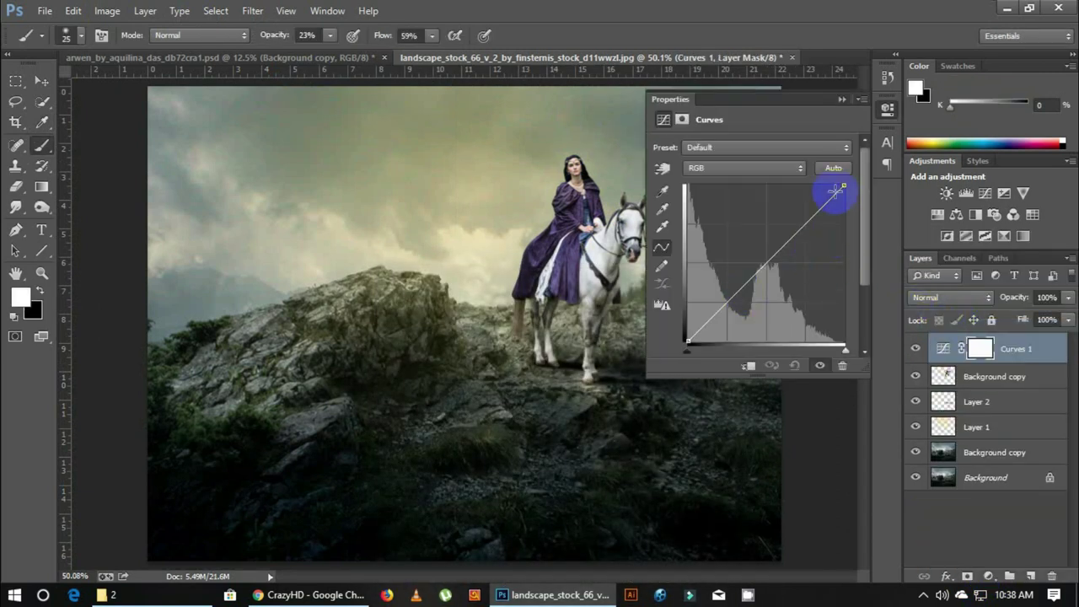
pyautogui.moveTo(845, 185)
pyautogui.mouseDown()
pyautogui.moveTo(828, 178)
pyautogui.moveTo(871, 217)
pyautogui.mouseUp()
pyautogui.click(748, 367)
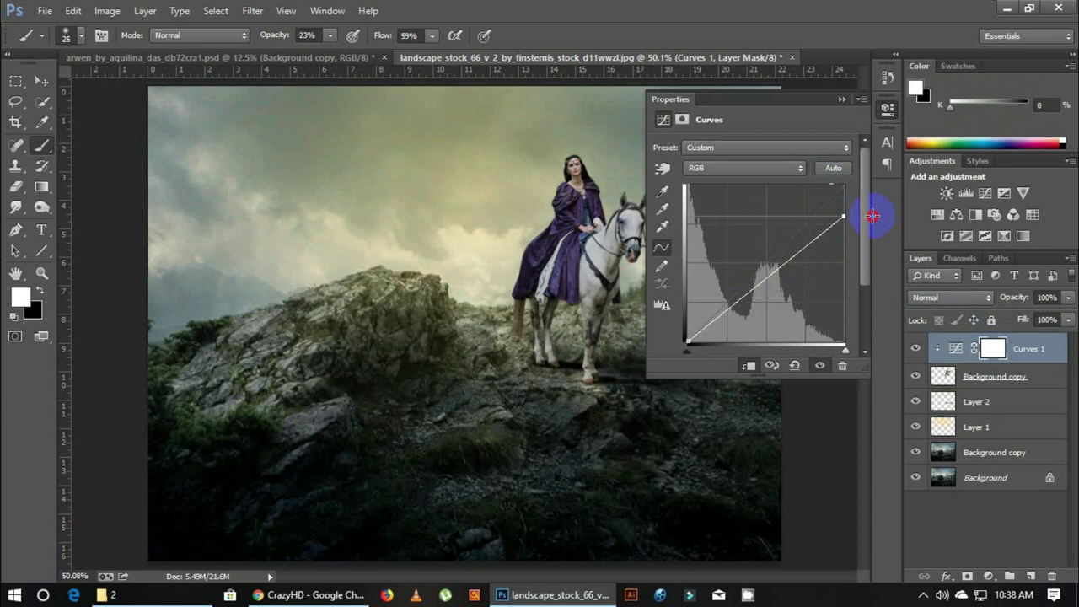
pyautogui.moveTo(872, 216)
pyautogui.mouseDown()
pyautogui.moveTo(884, 251)
pyautogui.moveTo(873, 240)
pyautogui.mouseUp()
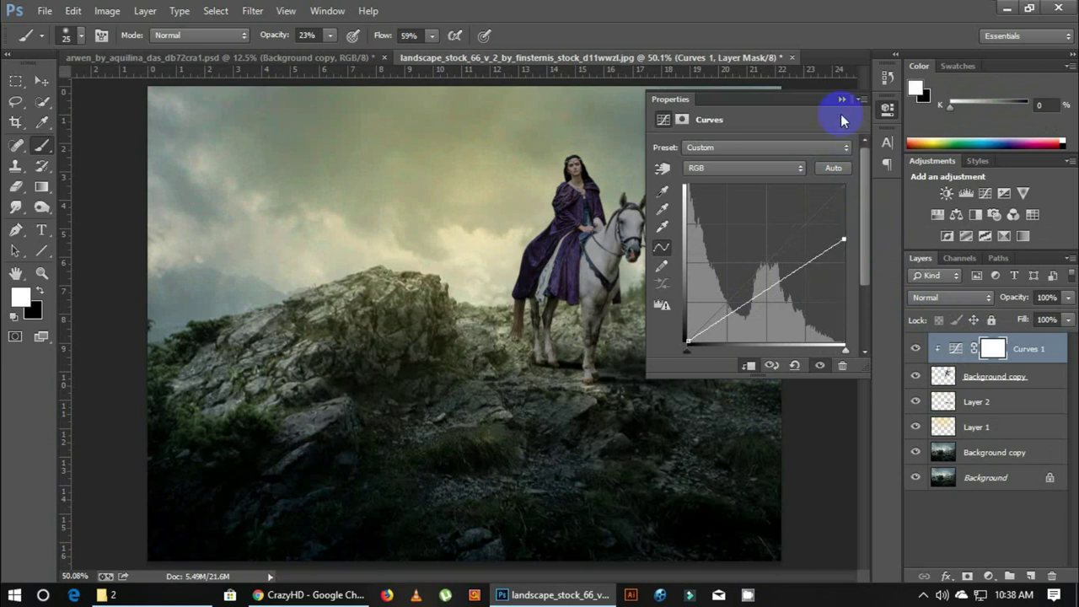
pyautogui.click(841, 100)
# Paint black on the Curves mask to restore brightness along the rider's hair, shoulder and cloak edge.
pyautogui.click(26, 179)
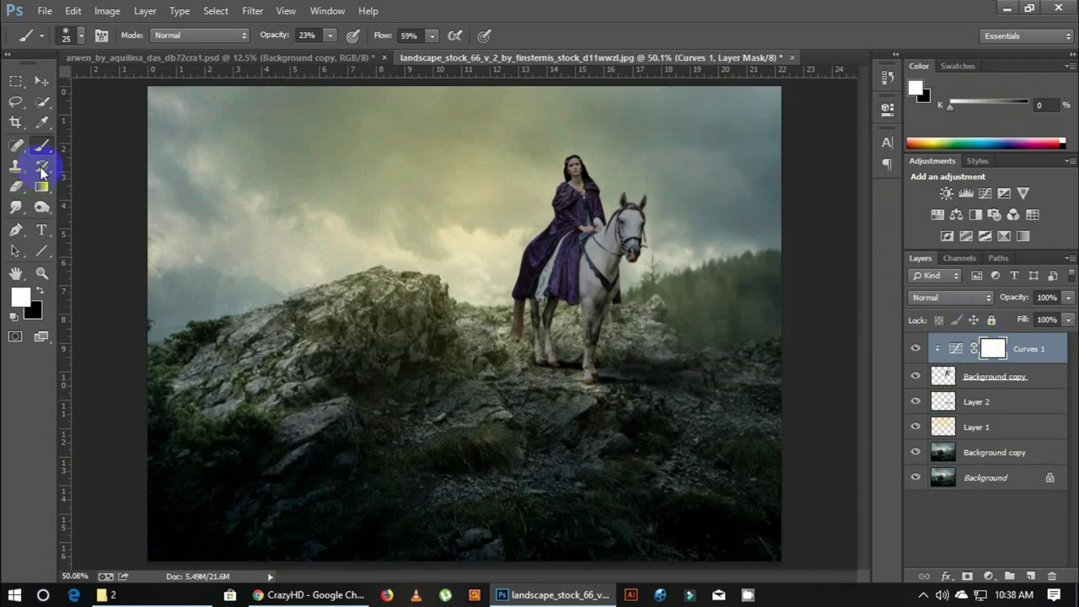
pyautogui.click(21, 297)
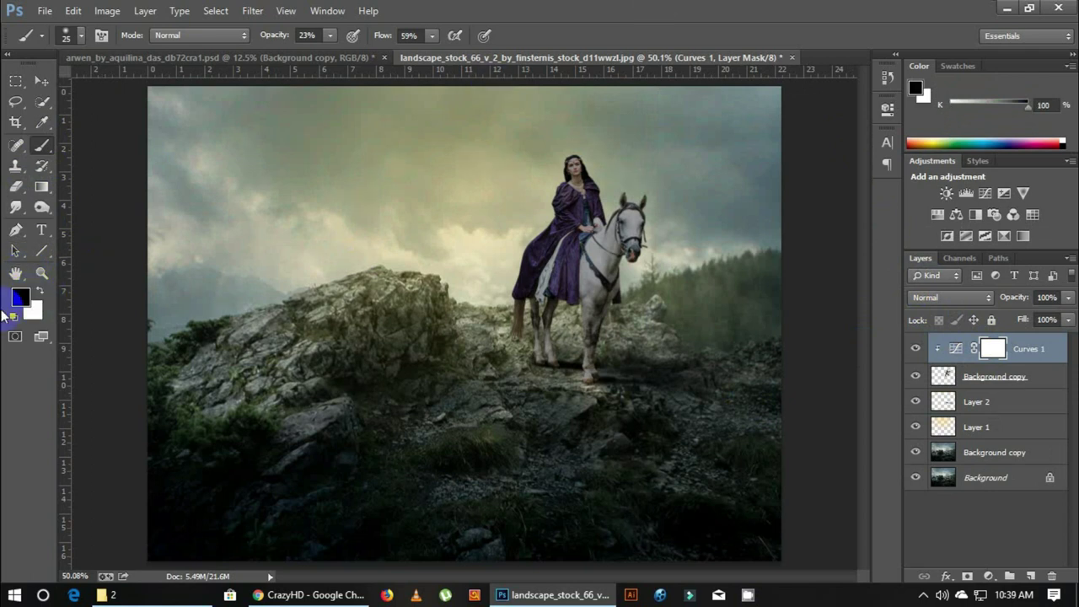
pyautogui.click(41, 272)
pyautogui.moveTo(570, 248)
pyautogui.mouseDown()
pyautogui.moveTo(662, 261)
pyautogui.moveTo(554, 343)
pyautogui.mouseUp()
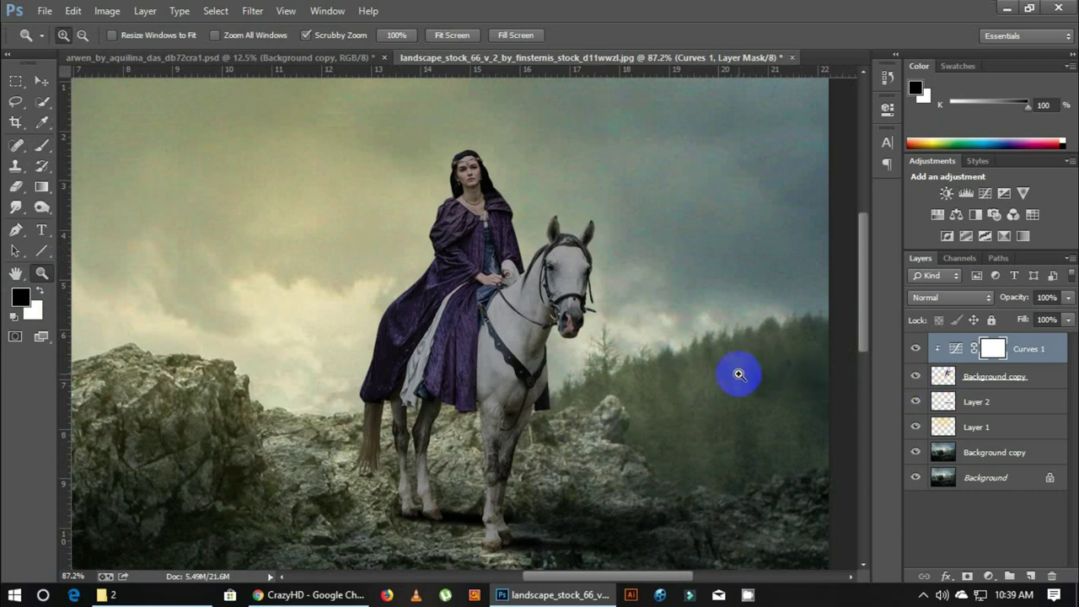
pyautogui.click(42, 145)
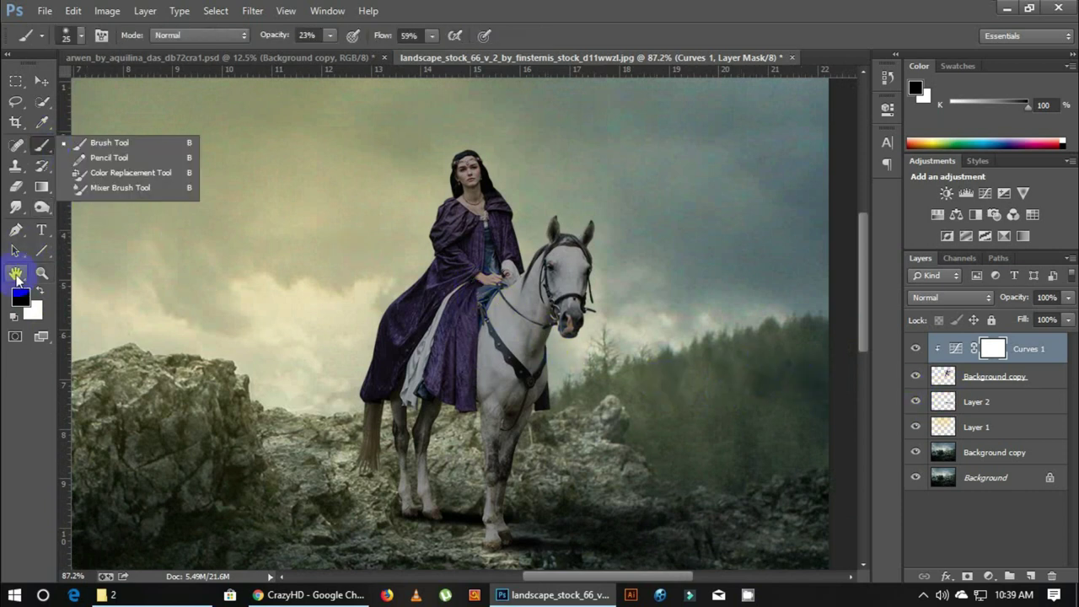
pyautogui.click(92, 145)
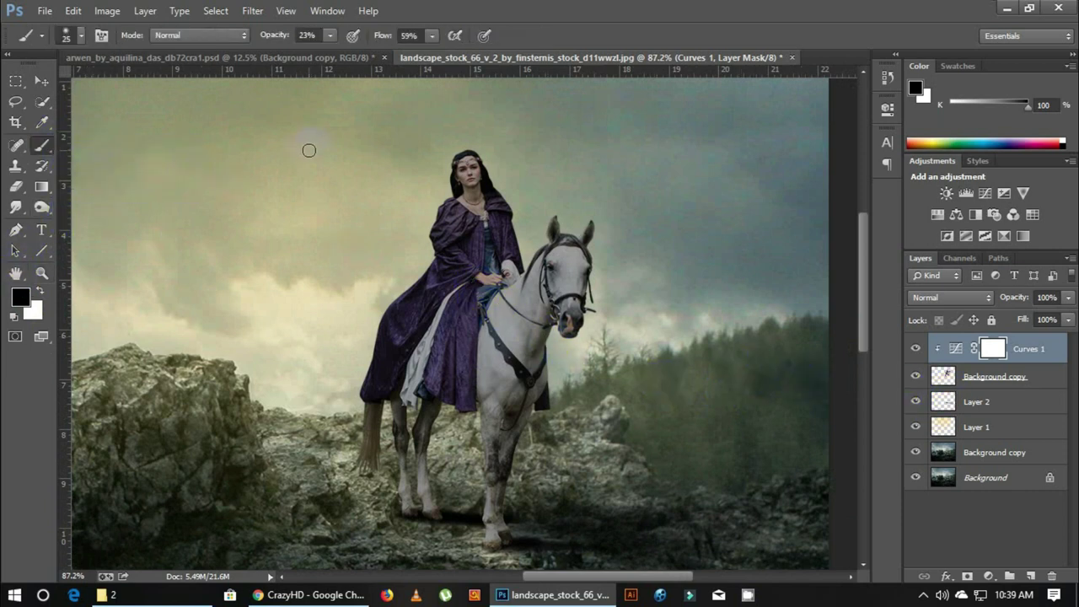
pyautogui.moveTo(455, 179); pyautogui.dragTo(445, 212)
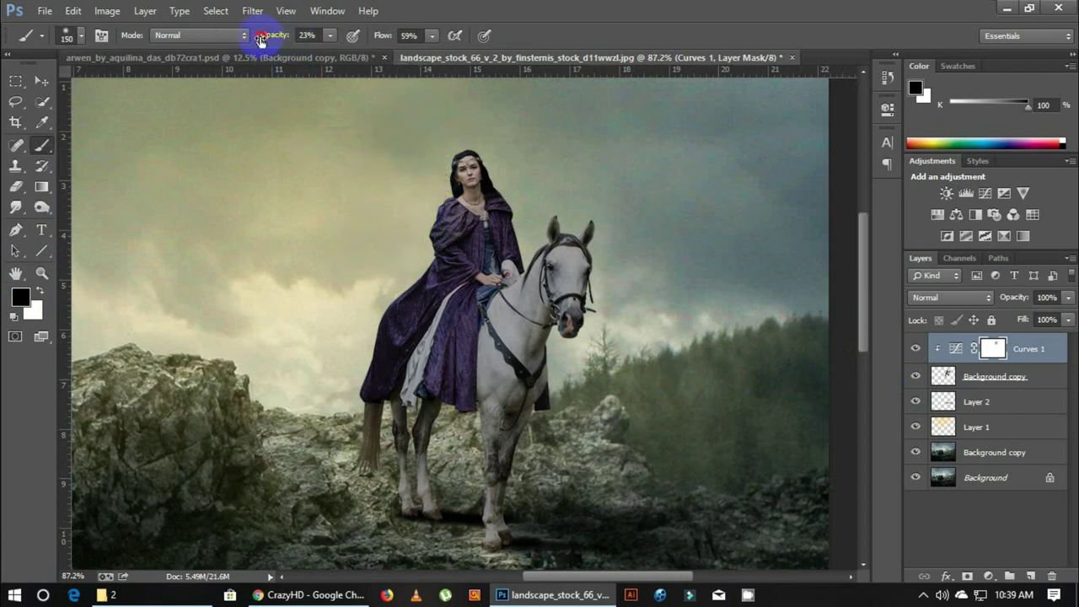
pyautogui.moveTo(379, 38); pyautogui.dragTo(413, 38)
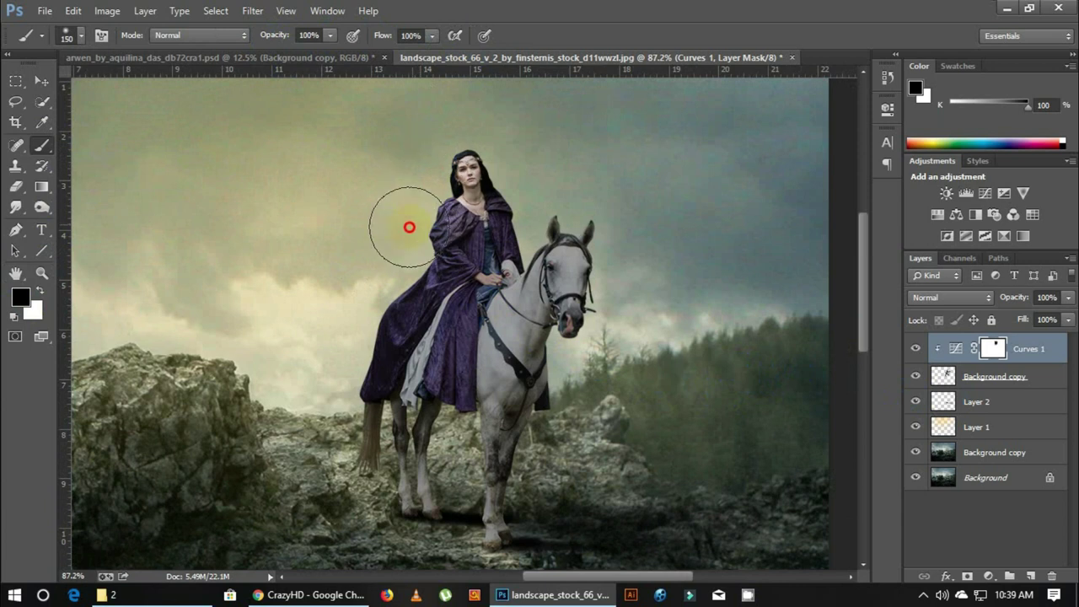
pyautogui.moveTo(344, 335); pyautogui.dragTo(385, 292)
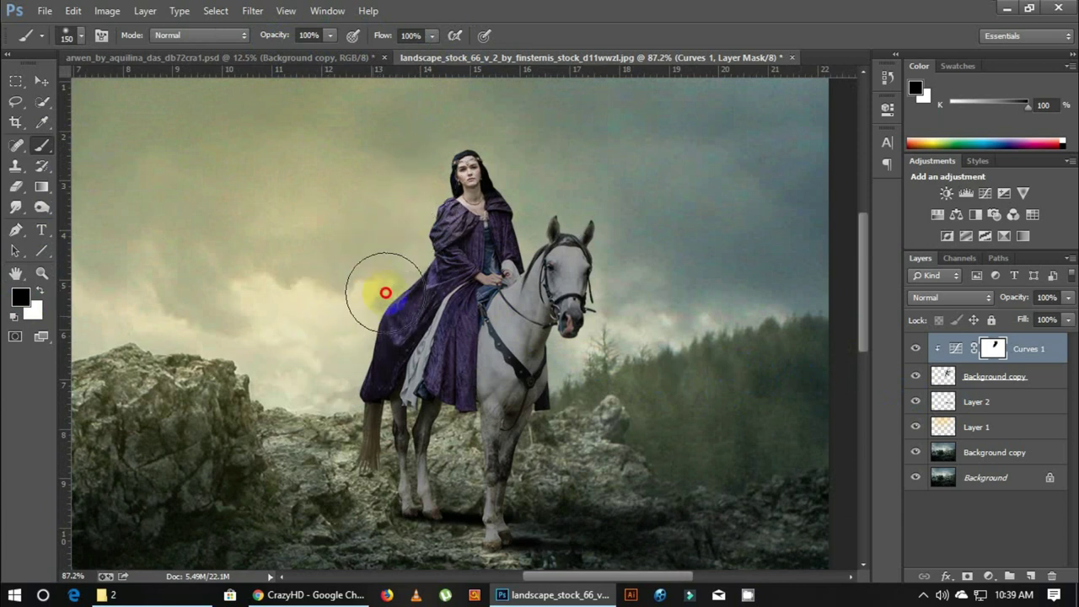
pyautogui.moveTo(349, 325); pyautogui.dragTo(303, 464)
# Brush out more darkening on the cloak, the horse's ears and neck, and the rock edge.
pyautogui.moveTo(448, 298)
pyautogui.mouseDown()
pyautogui.moveTo(459, 280)
pyautogui.moveTo(466, 293)
pyautogui.mouseUp()
pyautogui.press('[')
pyautogui.press('[')
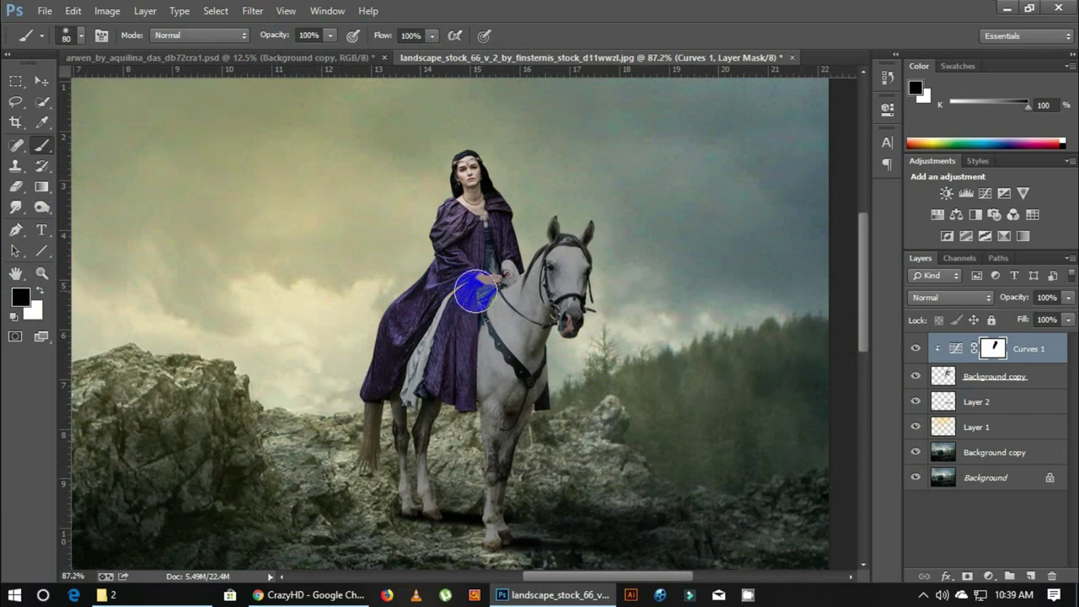
pyautogui.moveTo(554, 224); pyautogui.dragTo(565, 233)
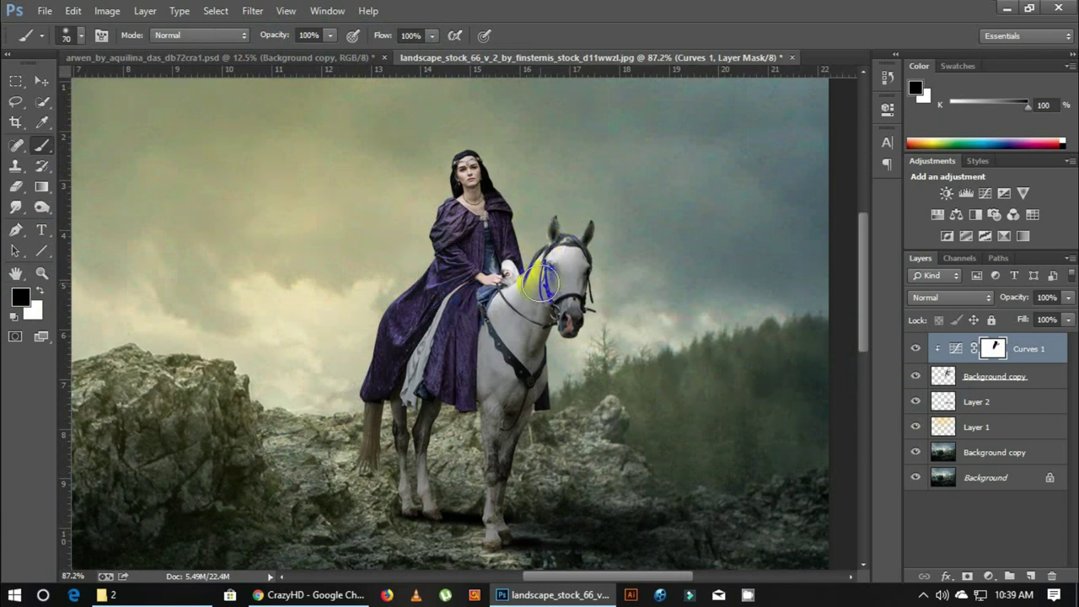
pyautogui.moveTo(247, 38); pyautogui.dragTo(243, 38)
pyautogui.moveTo(524, 274); pyautogui.dragTo(543, 268)
pyautogui.moveTo(354, 378)
pyautogui.mouseDown()
pyautogui.moveTo(474, 306)
pyautogui.moveTo(430, 312)
pyautogui.mouseUp()
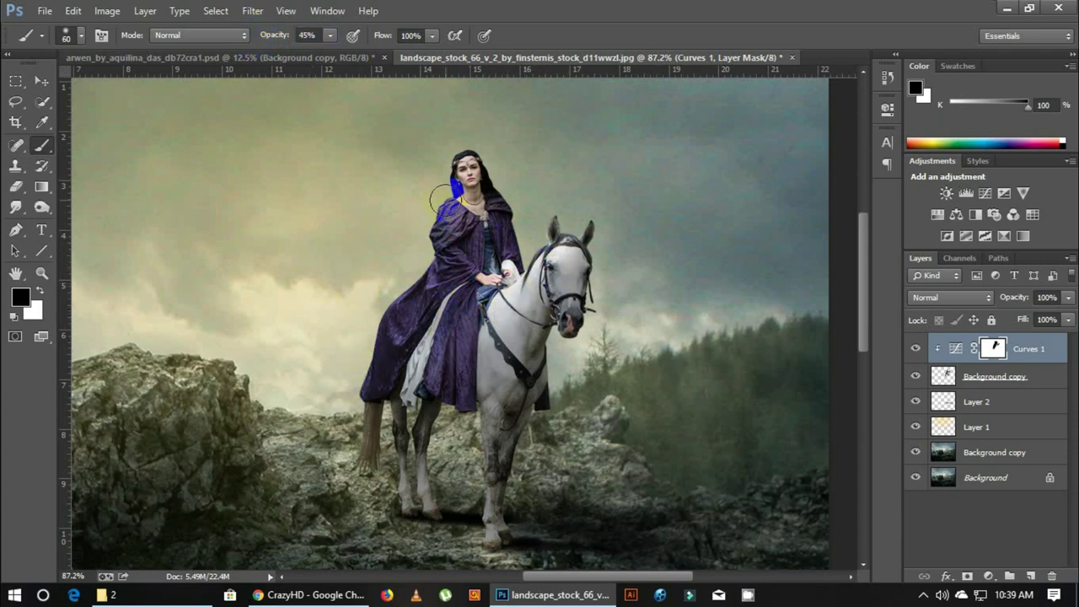
pyautogui.moveTo(458, 215); pyautogui.dragTo(524, 243)
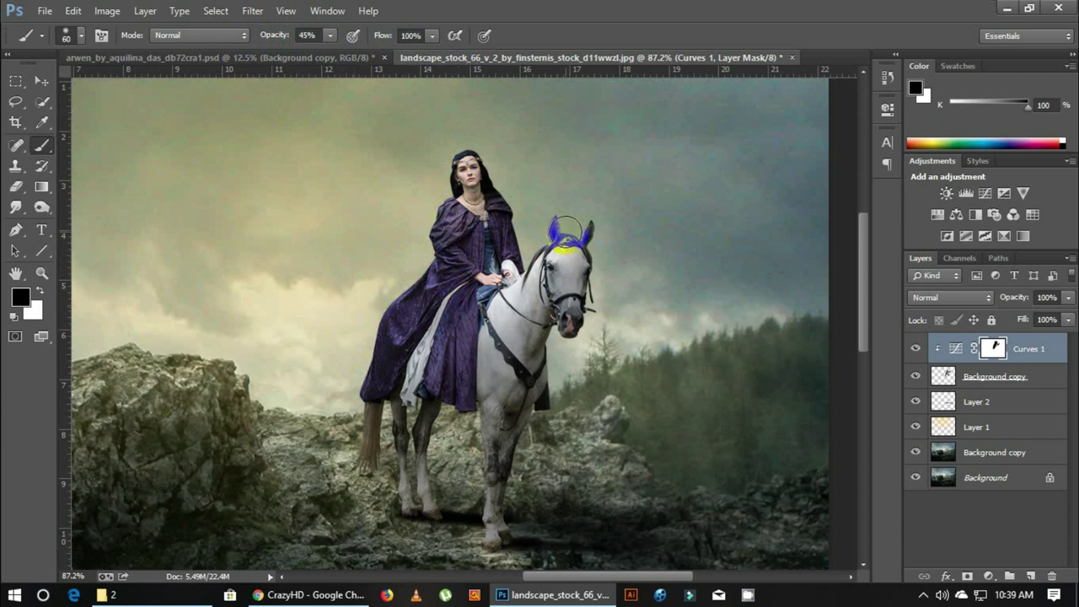
pyautogui.moveTo(244, 384)
pyautogui.mouseDown()
pyautogui.moveTo(259, 371)
pyautogui.moveTo(326, 374)
pyautogui.mouseUp()
pyautogui.scroll(-3, 254, 363)
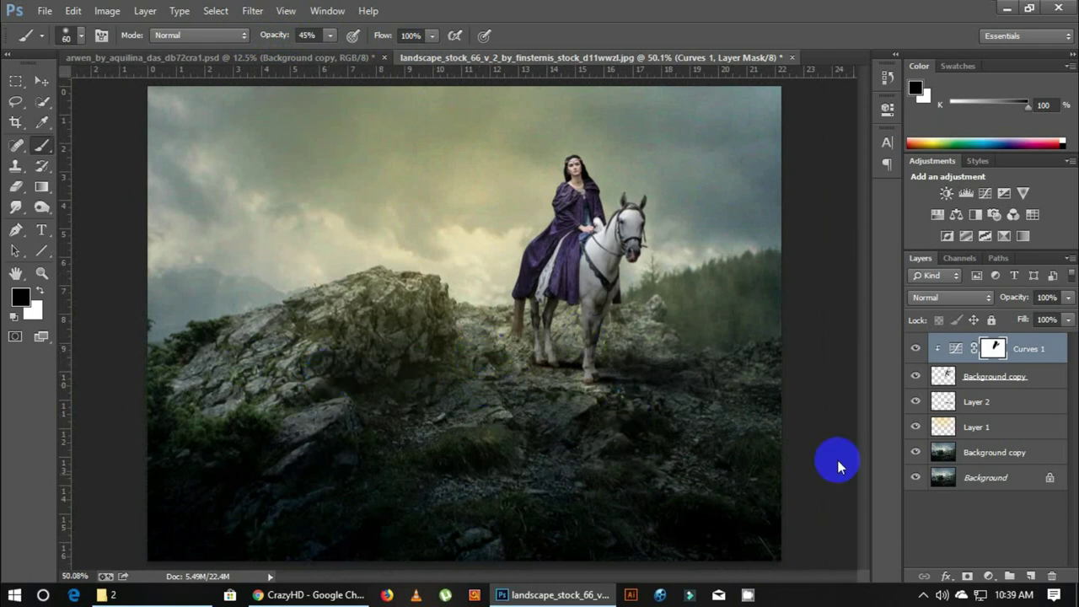
# Add Layer 3 on top and stamp the merged visible composite into it with Apply Image.
pyautogui.click(1029, 577)
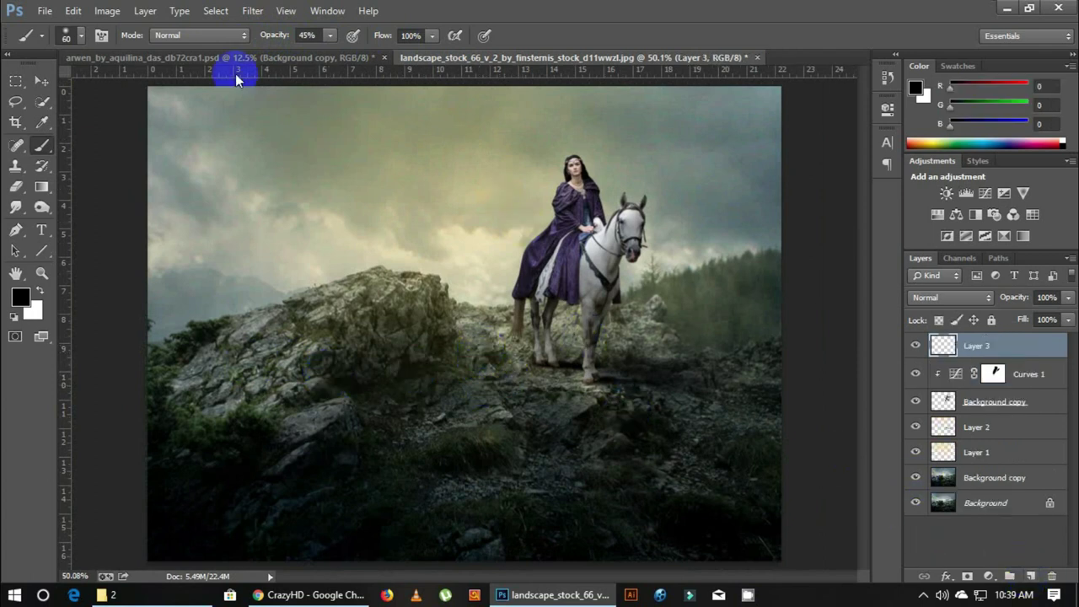
pyautogui.click(107, 10)
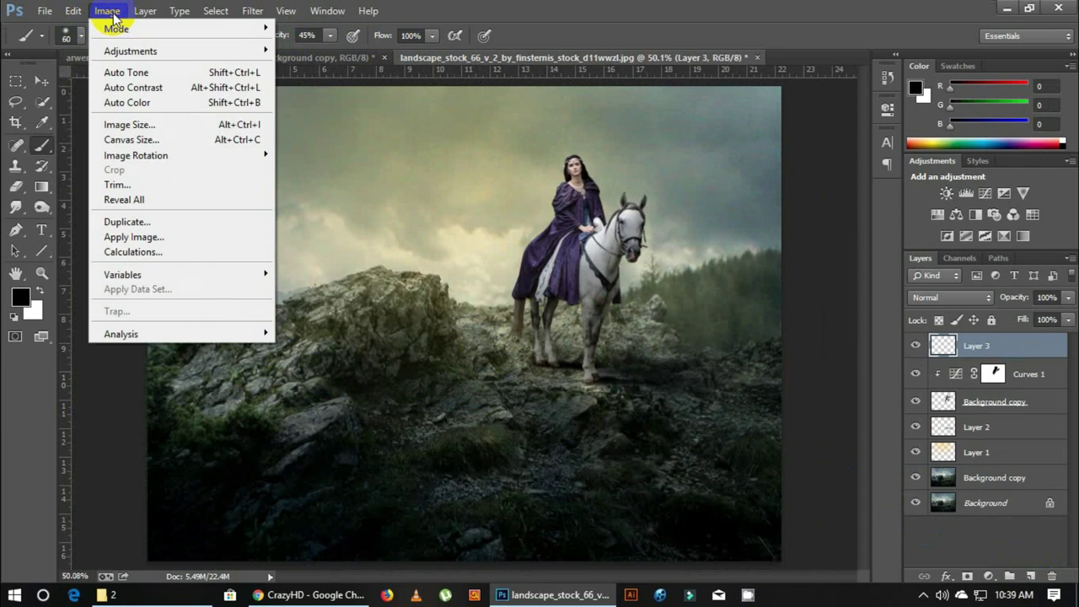
pyautogui.click(190, 242)
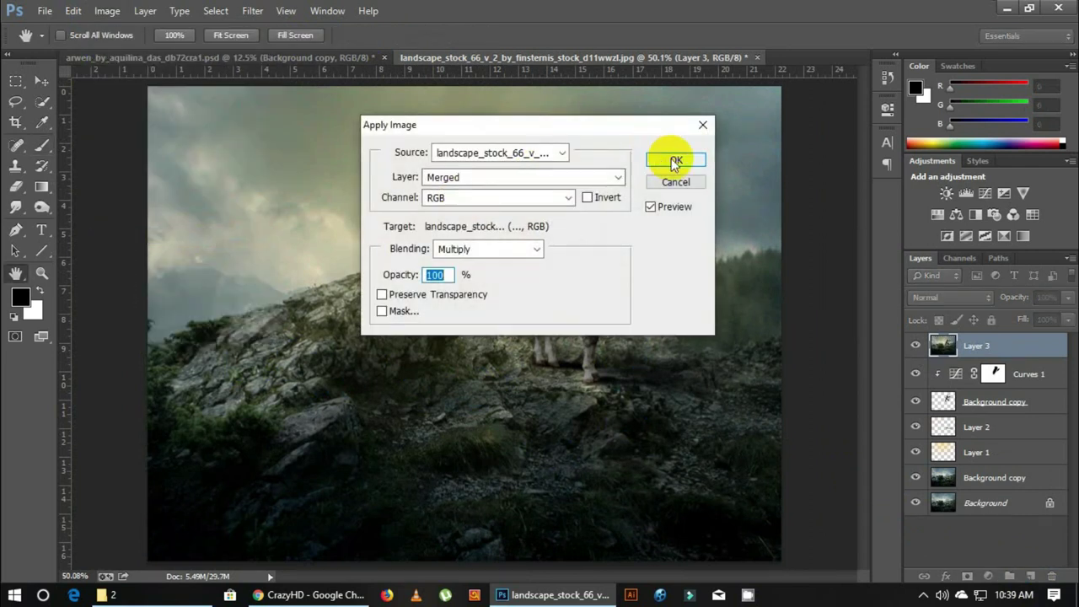
pyautogui.click(674, 161)
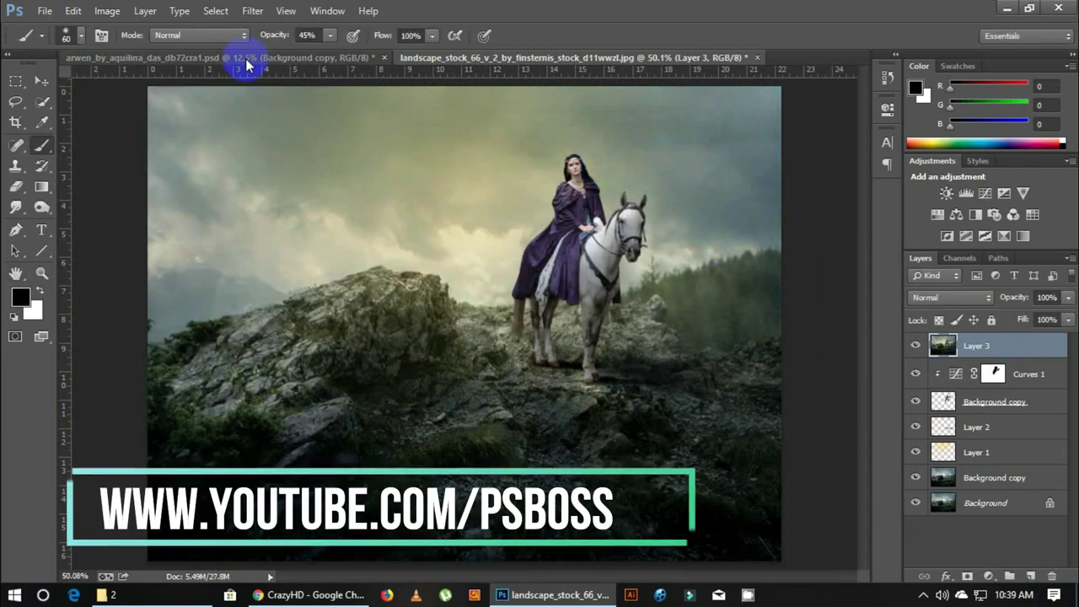
# Grade Layer 3 in Camera Raw: Temperature +15, Tint +8, Exposure +0.15, Contrast -21, Whites +8, Clarity +8, Saturation +3.
pyautogui.click(252, 10)
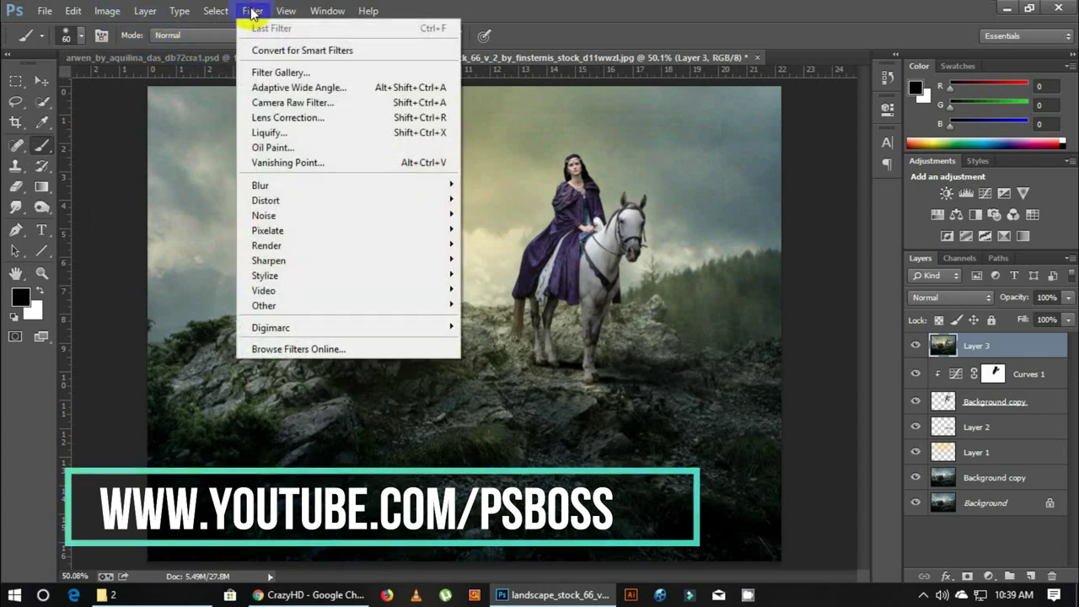
pyautogui.click(314, 100)
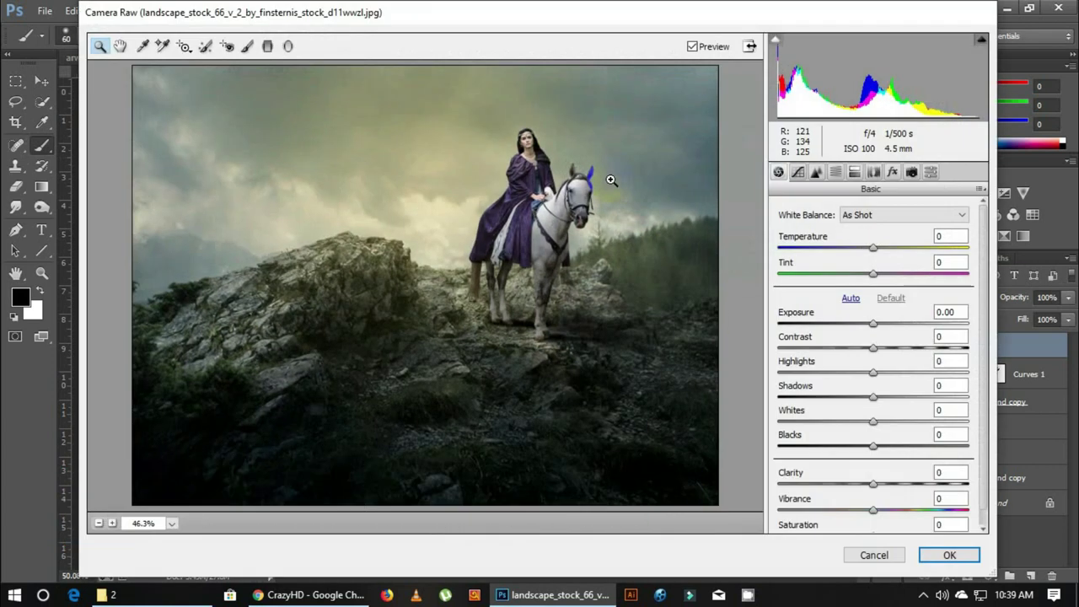
pyautogui.moveTo(874, 248); pyautogui.dragTo(887, 249)
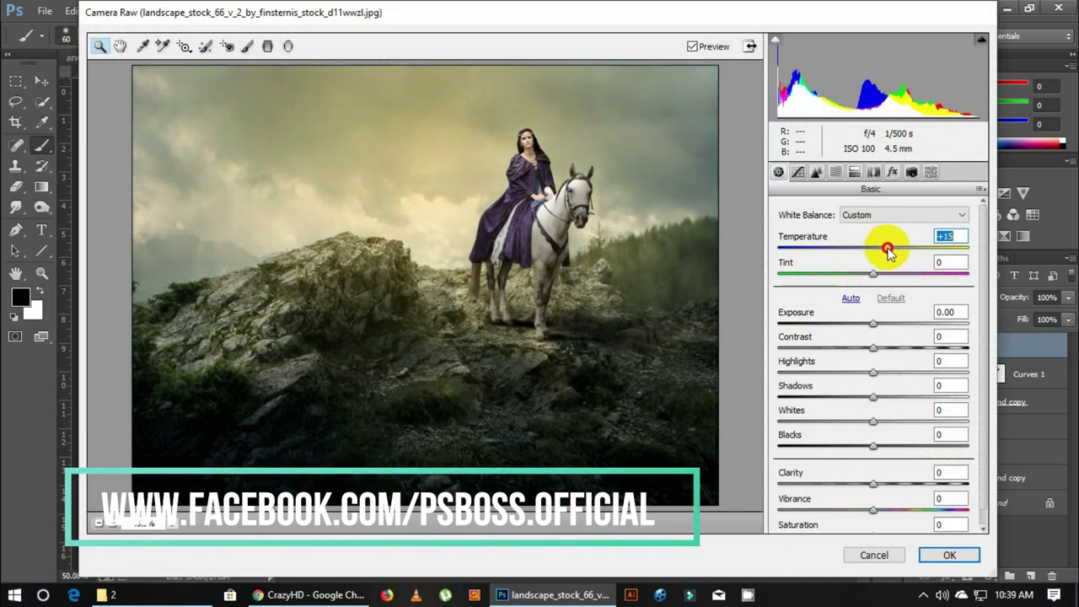
pyautogui.moveTo(873, 274)
pyautogui.mouseDown()
pyautogui.moveTo(861, 275)
pyautogui.moveTo(907, 279)
pyautogui.moveTo(822, 278)
pyautogui.moveTo(877, 277)
pyautogui.mouseUp()
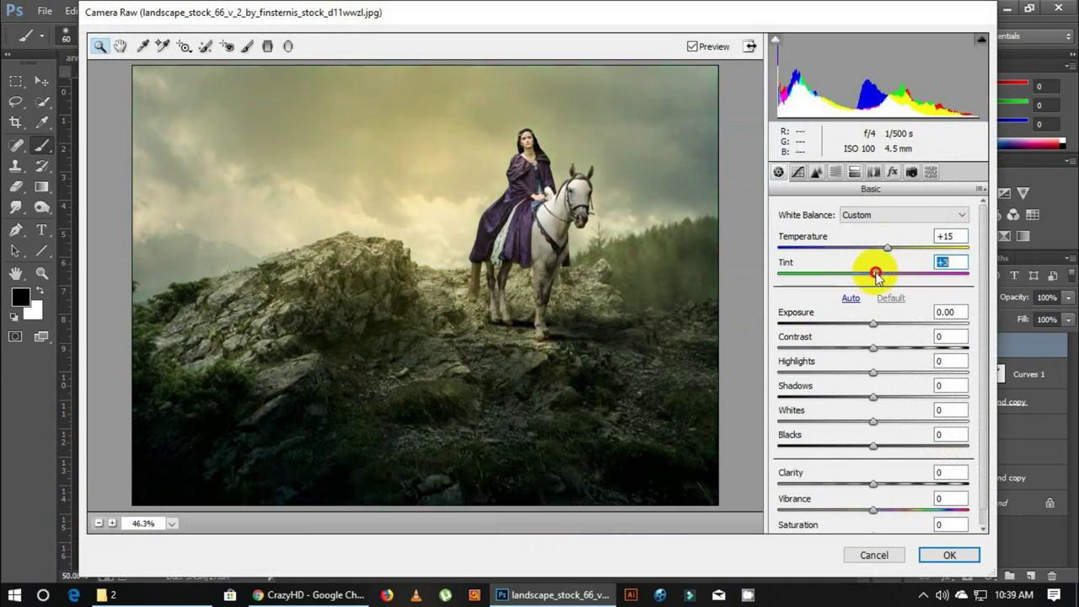
pyautogui.moveTo(874, 327)
pyautogui.mouseDown()
pyautogui.moveTo(860, 323)
pyautogui.moveTo(878, 326)
pyautogui.mouseUp()
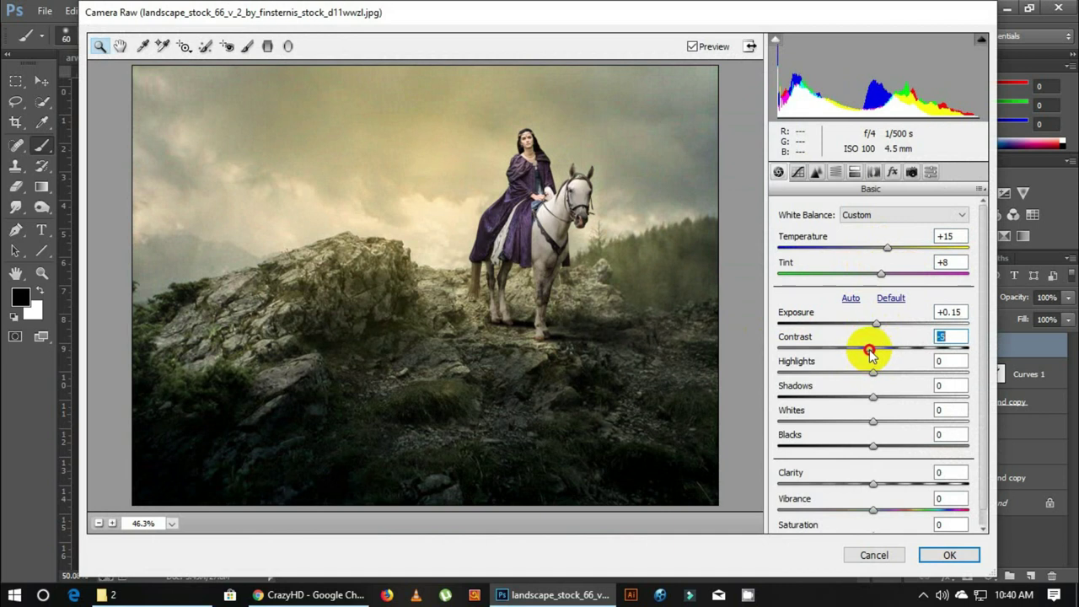
pyautogui.moveTo(869, 349)
pyautogui.mouseDown()
pyautogui.moveTo(854, 352)
pyautogui.moveTo(868, 371)
pyautogui.moveTo(892, 373)
pyautogui.mouseUp()
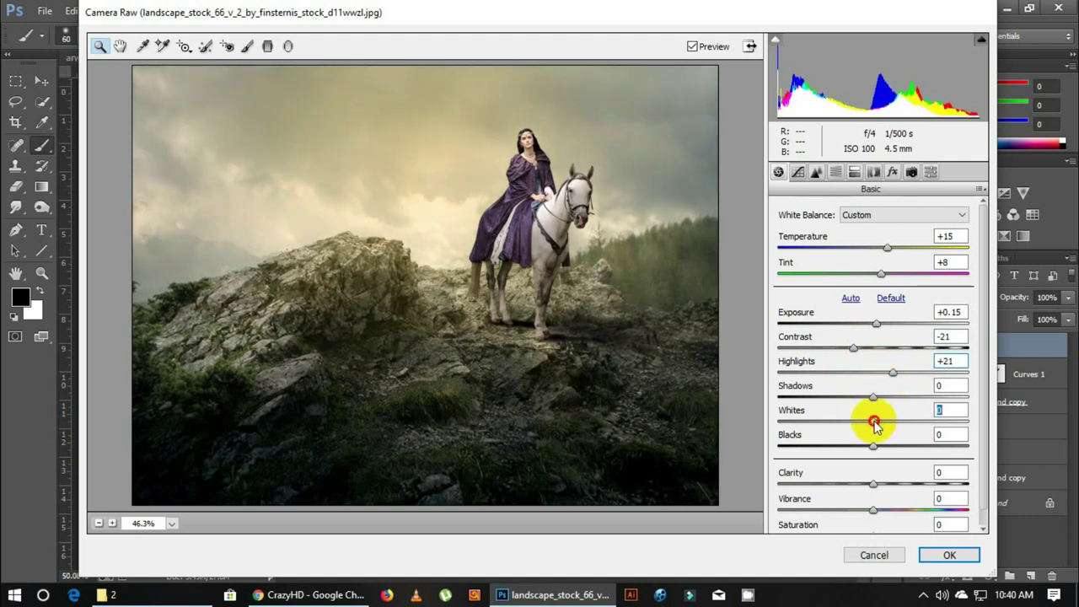
pyautogui.moveTo(874, 421)
pyautogui.mouseDown()
pyautogui.moveTo(857, 446)
pyautogui.moveTo(886, 446)
pyautogui.moveTo(860, 445)
pyautogui.mouseUp()
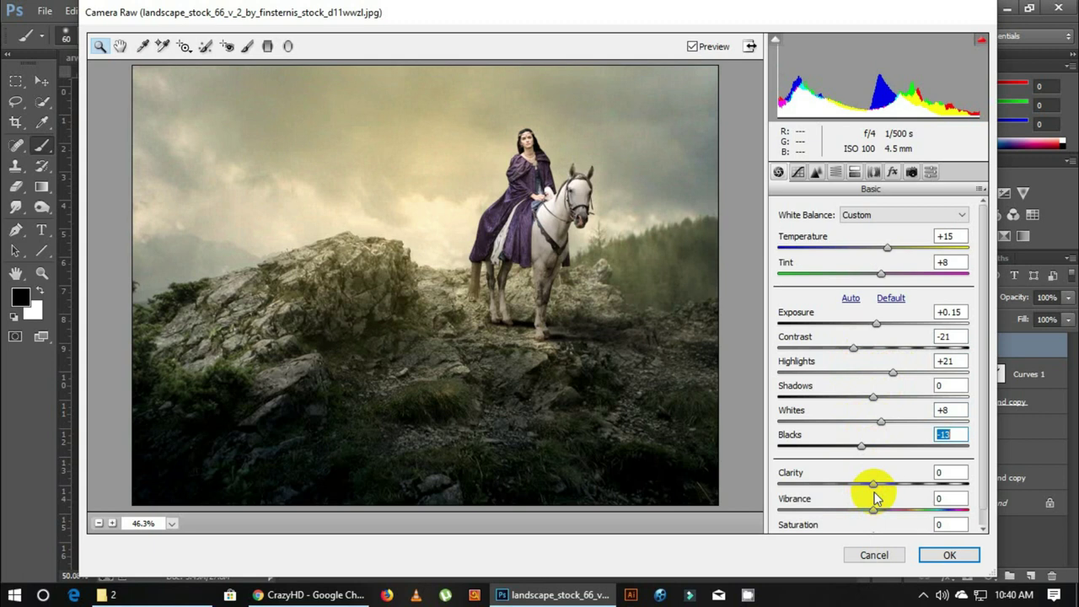
pyautogui.moveTo(876, 486)
pyautogui.mouseDown()
pyautogui.moveTo(848, 513)
pyautogui.moveTo(881, 512)
pyautogui.mouseUp()
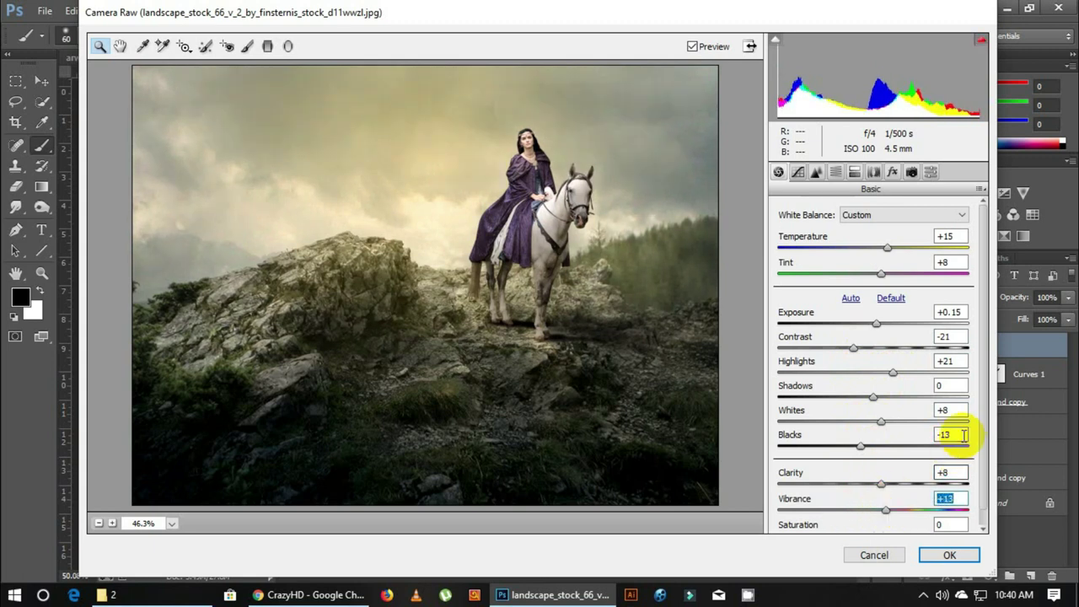
pyautogui.scroll(-1, 978, 455)
pyautogui.moveTo(874, 523)
pyautogui.mouseDown()
pyautogui.moveTo(855, 521)
pyautogui.moveTo(877, 520)
pyautogui.mouseUp()
pyautogui.click(950, 555)
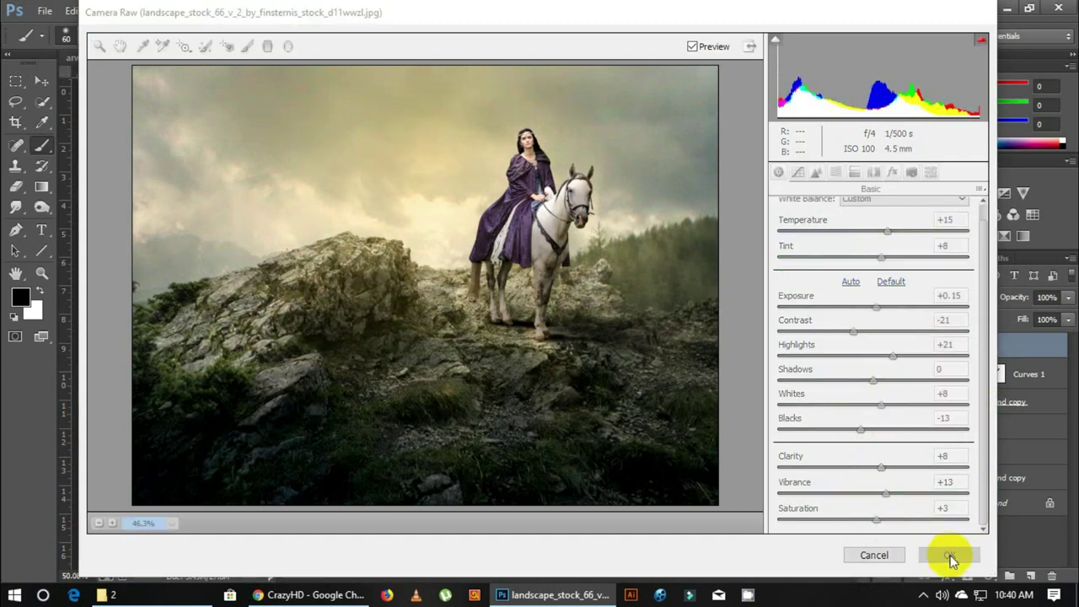
# Reopen Camera Raw and add a radial filter around the rider and horse, adjusting its exposure.
pyautogui.click(239, 10)
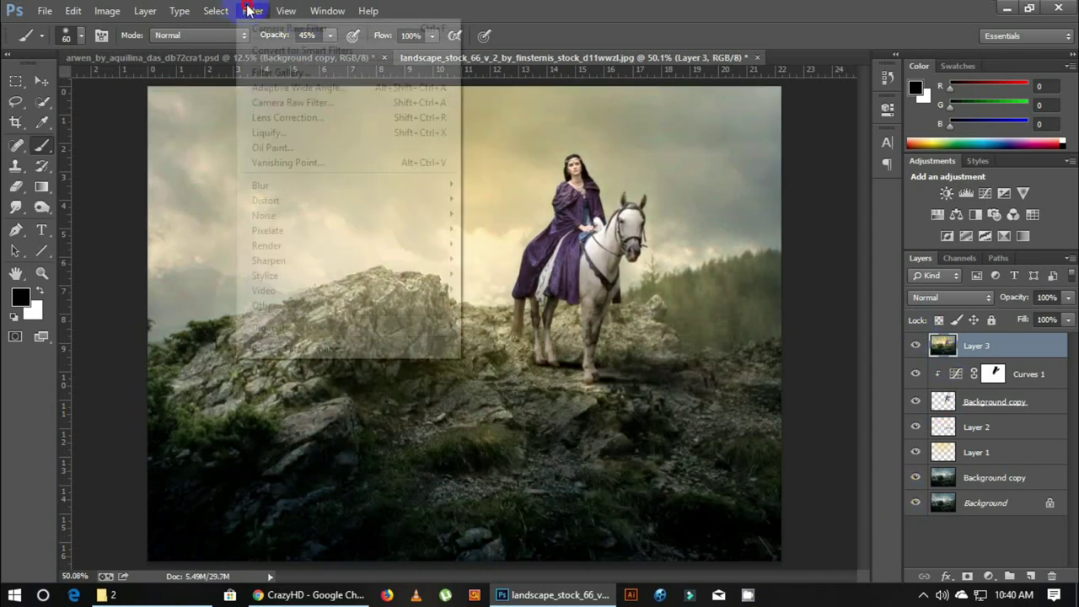
pyautogui.click(287, 102)
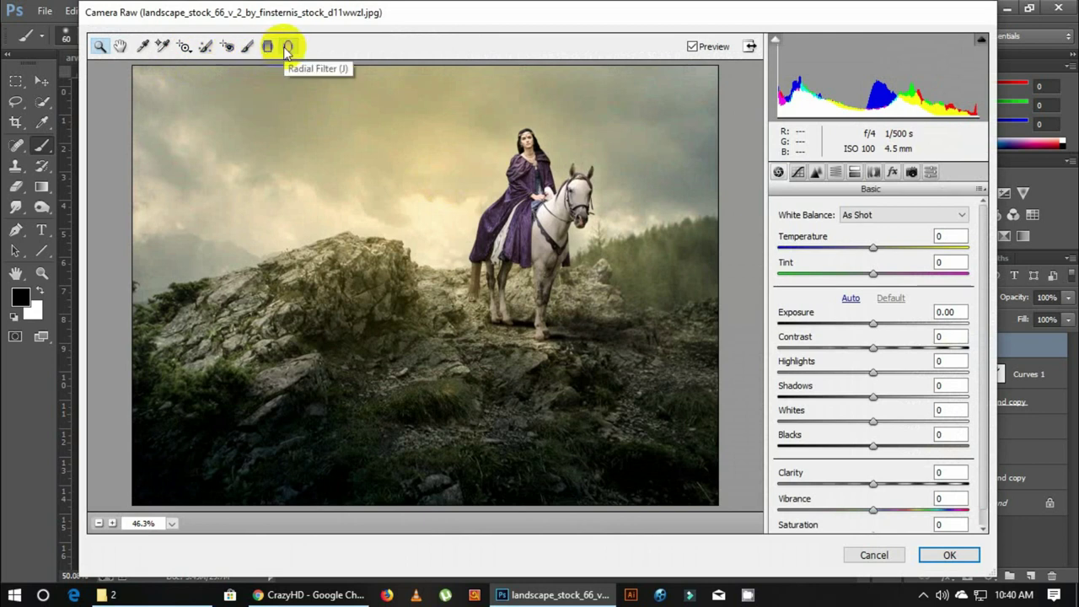
pyautogui.click(287, 46)
pyautogui.moveTo(519, 260)
pyautogui.mouseDown()
pyautogui.moveTo(613, 330)
pyautogui.moveTo(665, 419)
pyautogui.moveTo(621, 419)
pyautogui.moveTo(600, 403)
pyautogui.mouseUp()
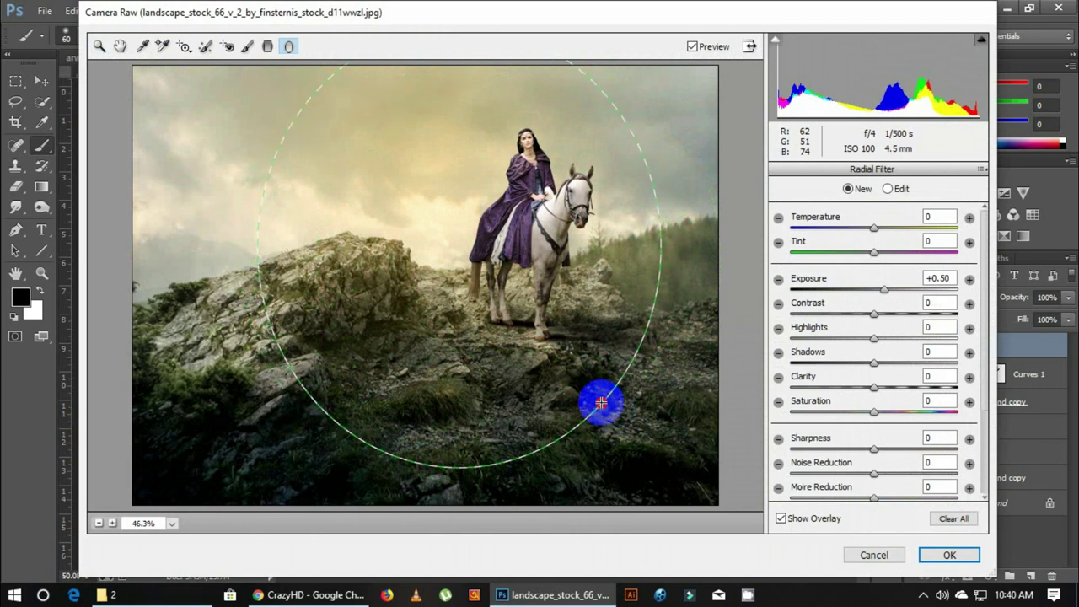
pyautogui.moveTo(884, 288); pyautogui.dragTo(862, 287)
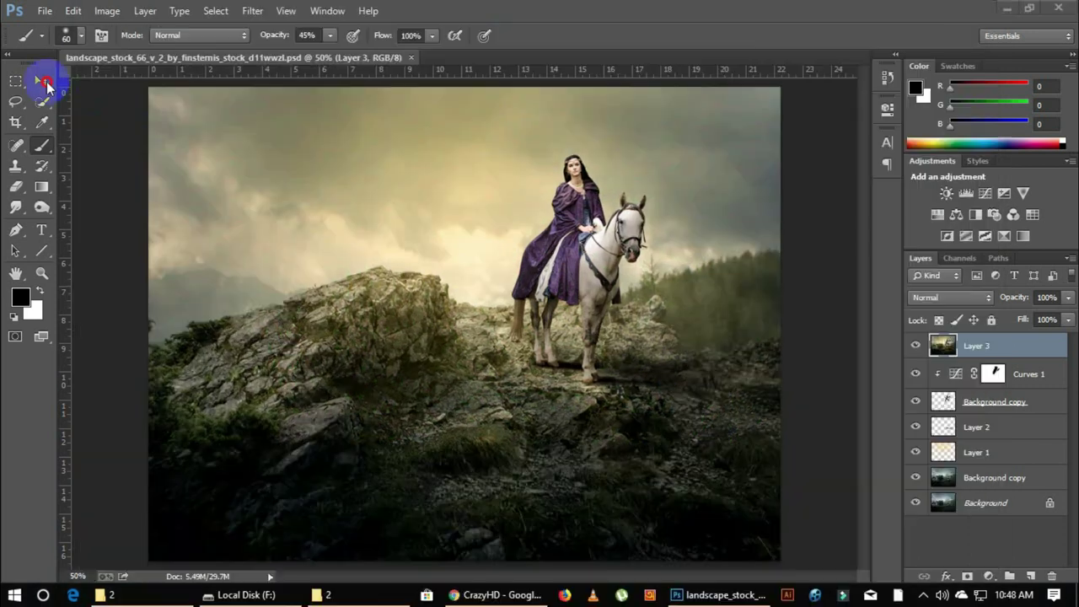
# Save Analog Efex Pro 2's Classic Camera look as a custom preset, then cancel without applying it.
pyautogui.click(252, 10)
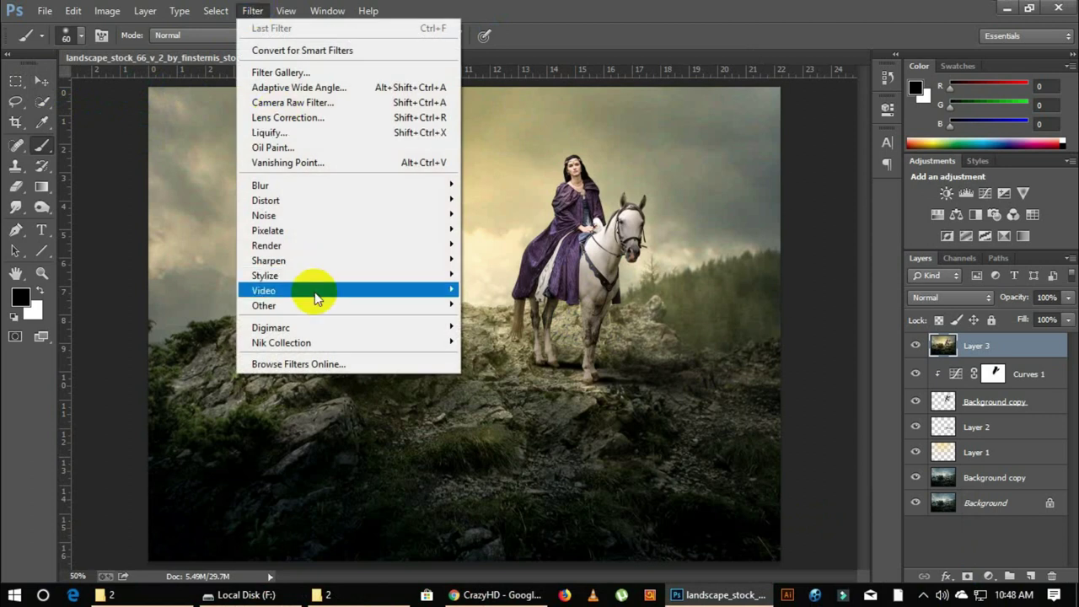
pyautogui.click(498, 344)
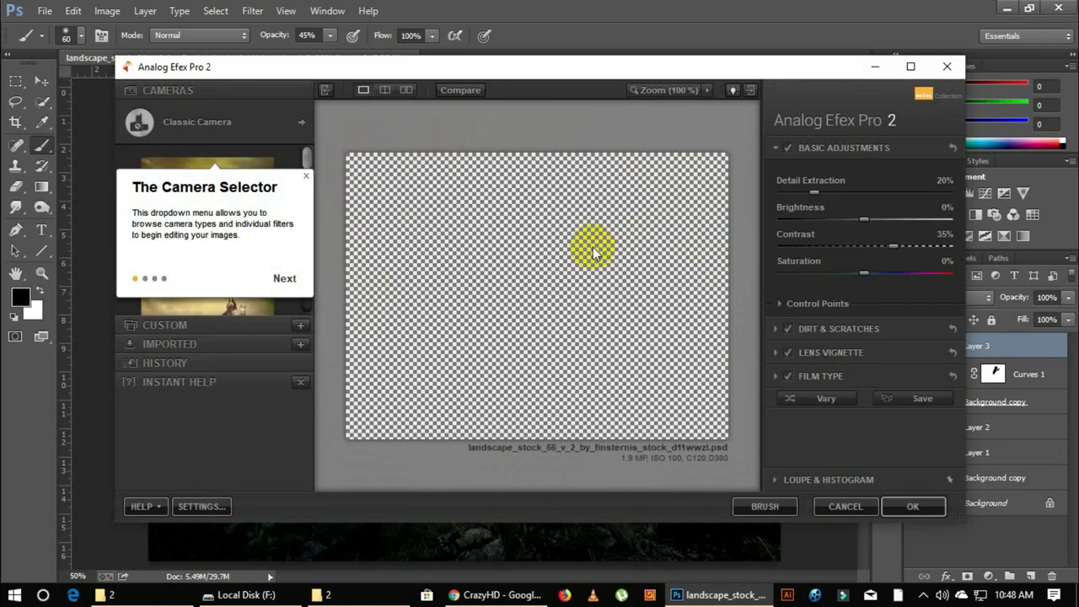
pyautogui.click(307, 178)
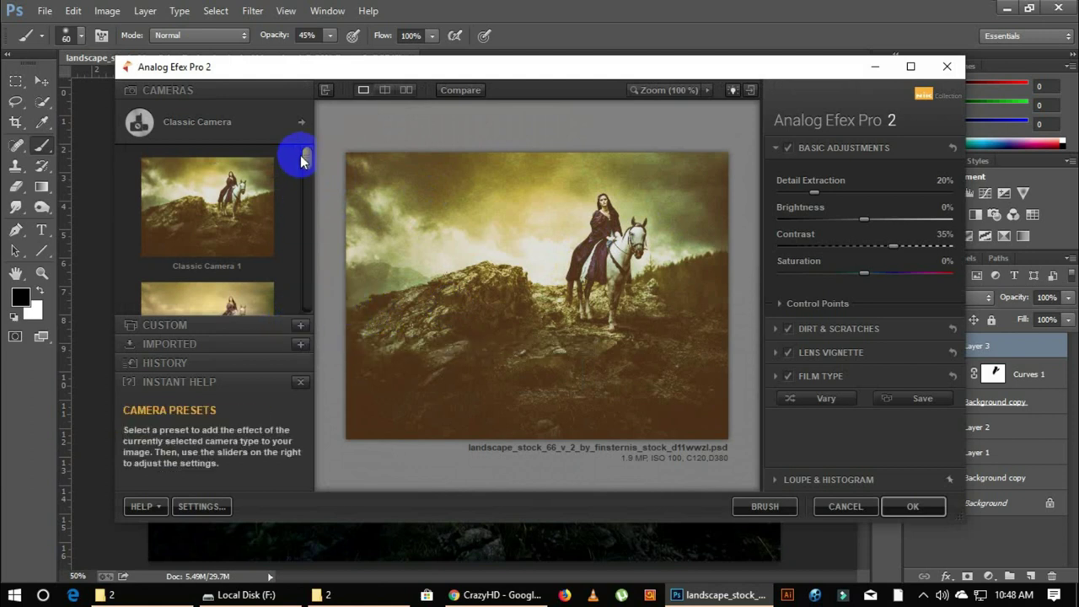
pyautogui.click(301, 324)
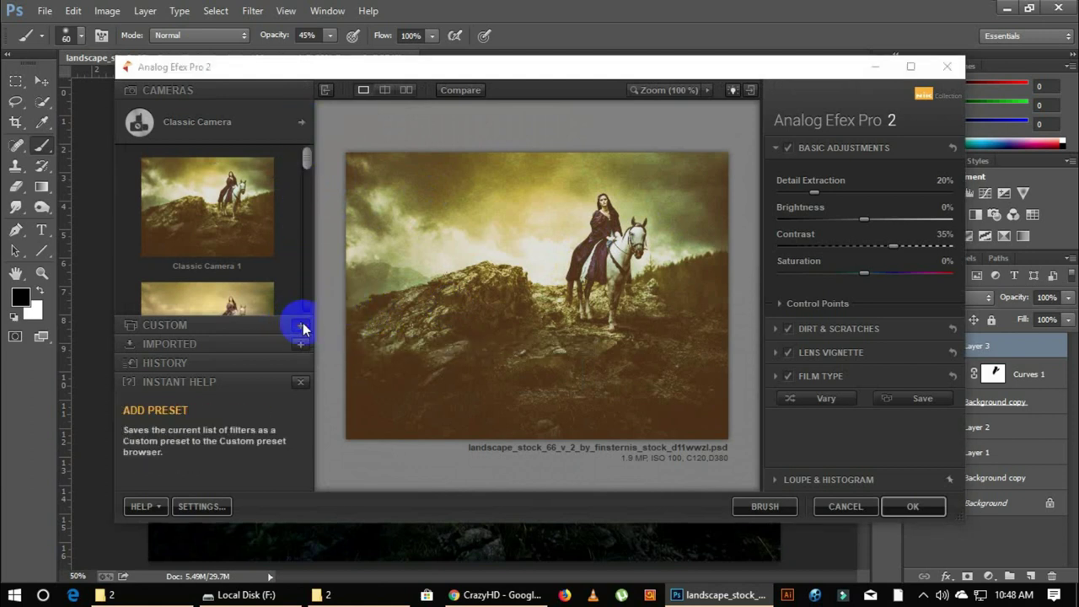
pyautogui.click(607, 349)
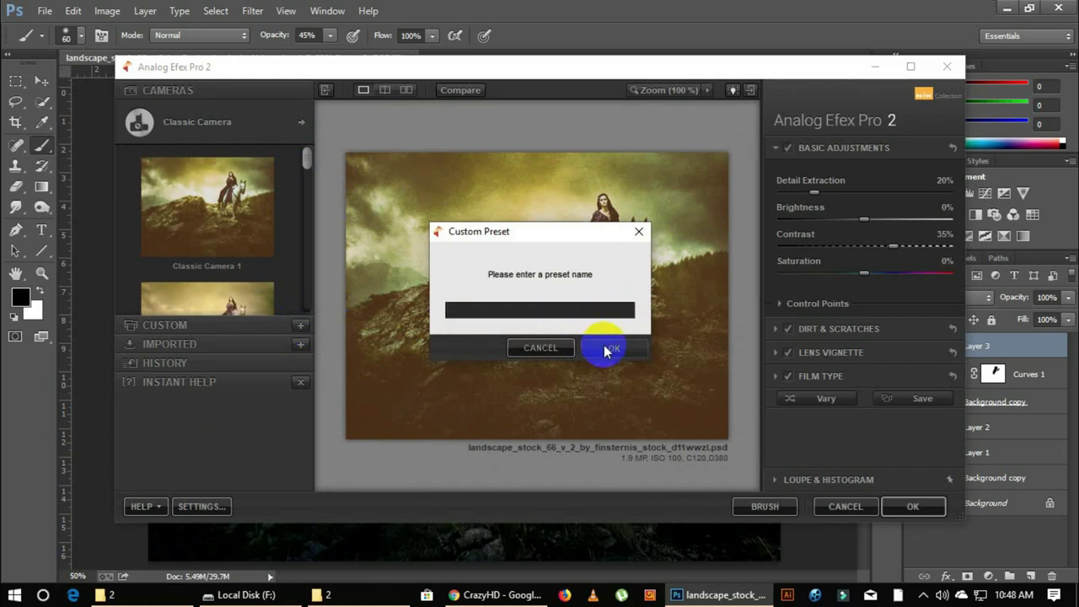
pyautogui.click(843, 506)
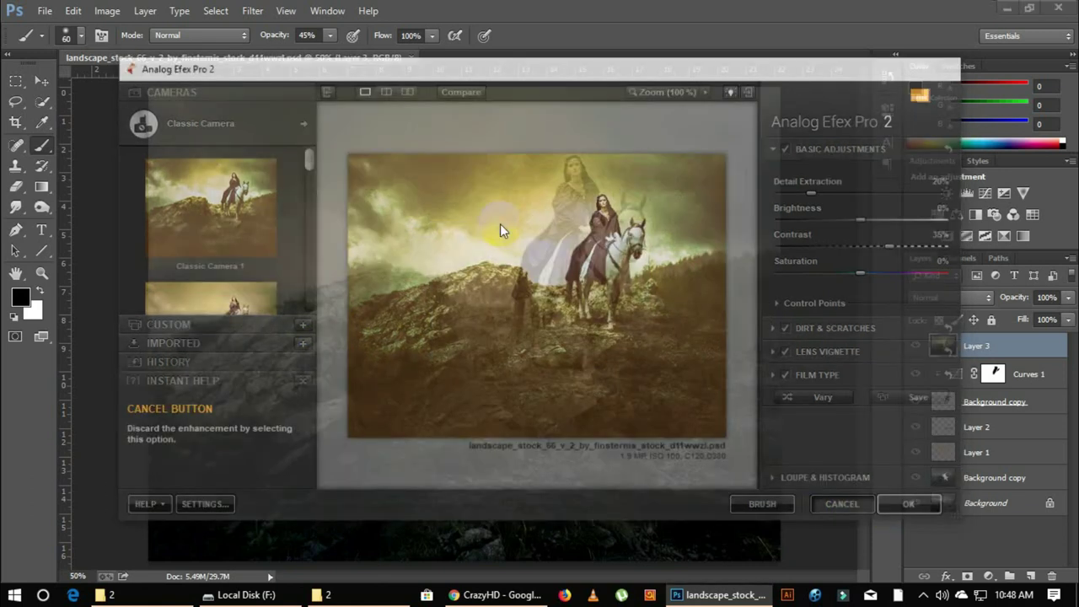
pyautogui.click(252, 11)
pyautogui.moveTo(282, 343)
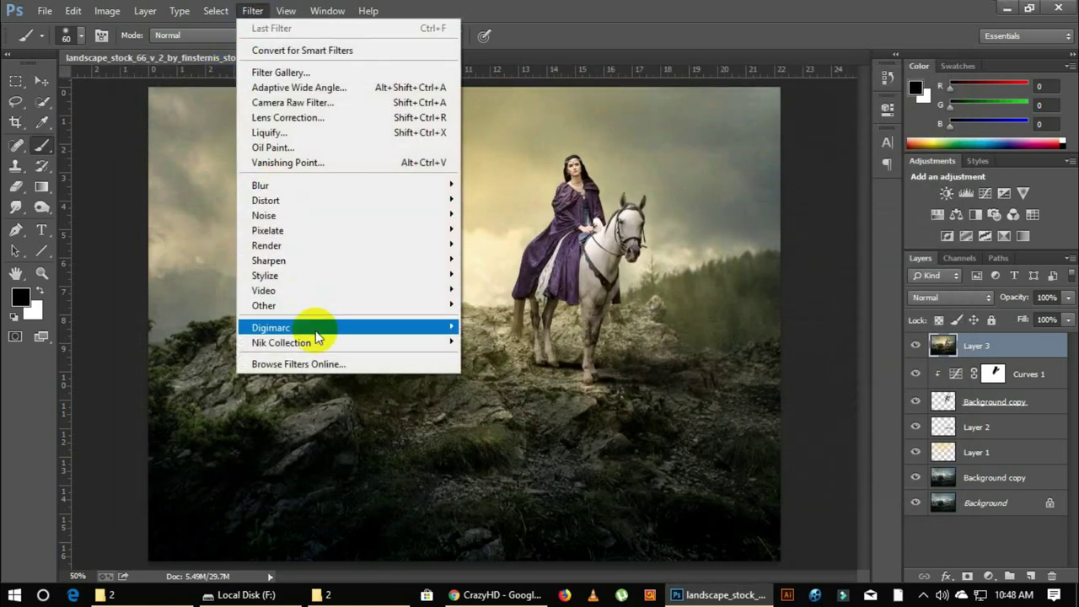
# Apply Color Efex Pro 4 Cross Processing, method B02 at 31% strength, with shadows and highlights tweaked.
pyautogui.click(504, 357)
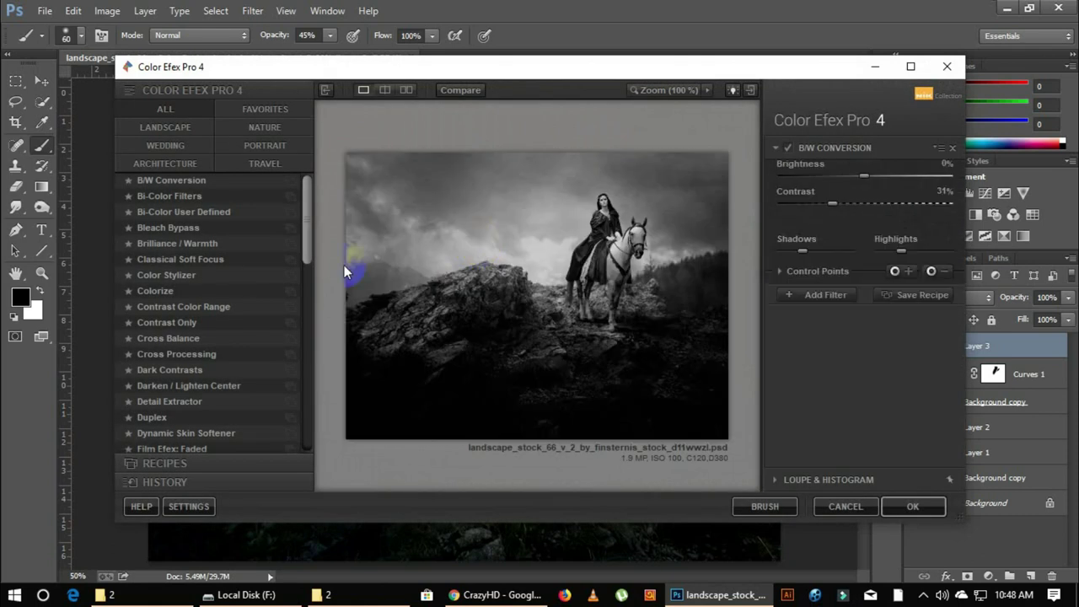
pyautogui.click(189, 340)
pyautogui.click(200, 359)
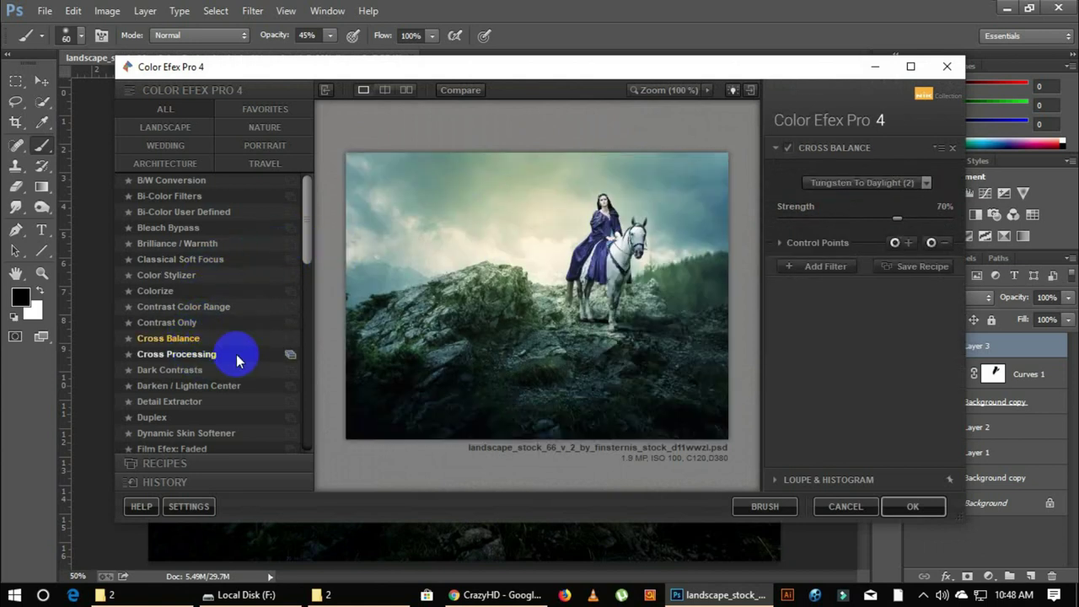
pyautogui.click(881, 185)
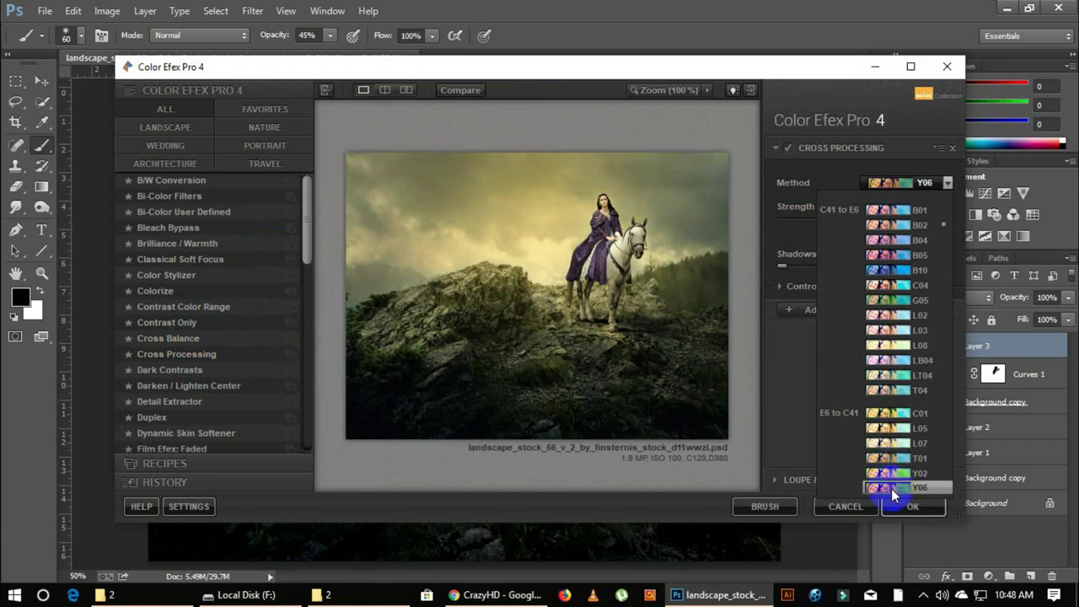
pyautogui.click(891, 226)
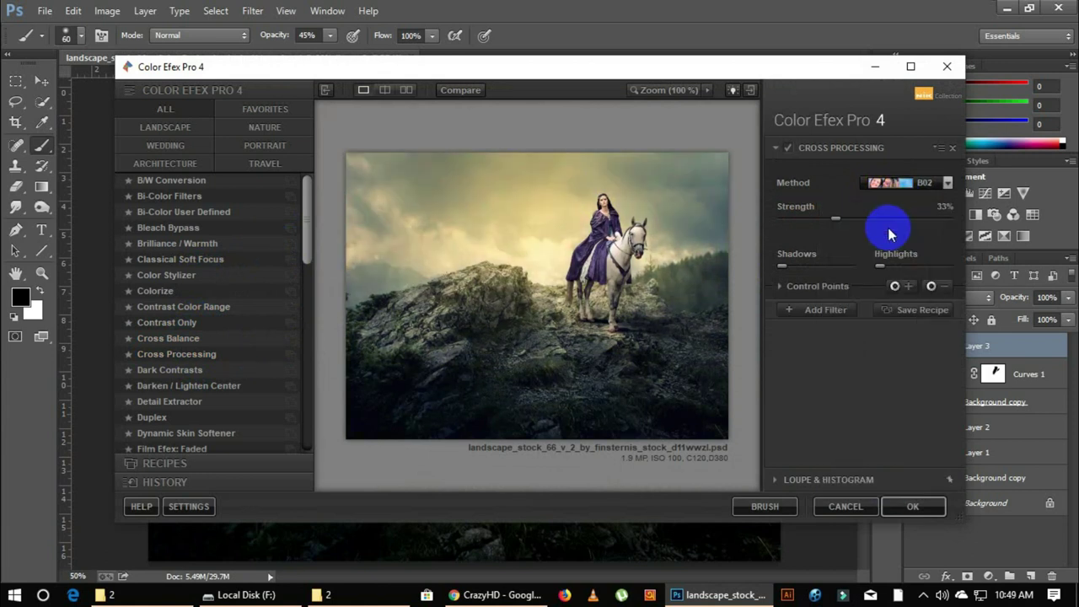
pyautogui.click(910, 66)
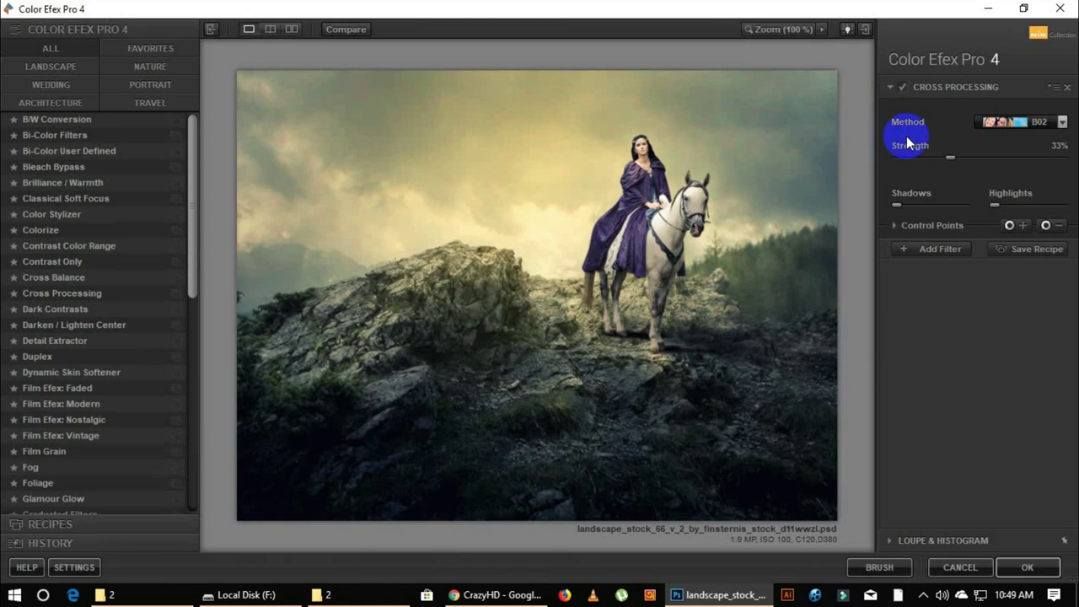
pyautogui.moveTo(967, 164)
pyautogui.mouseDown()
pyautogui.moveTo(850, 156)
pyautogui.moveTo(940, 158)
pyautogui.mouseUp()
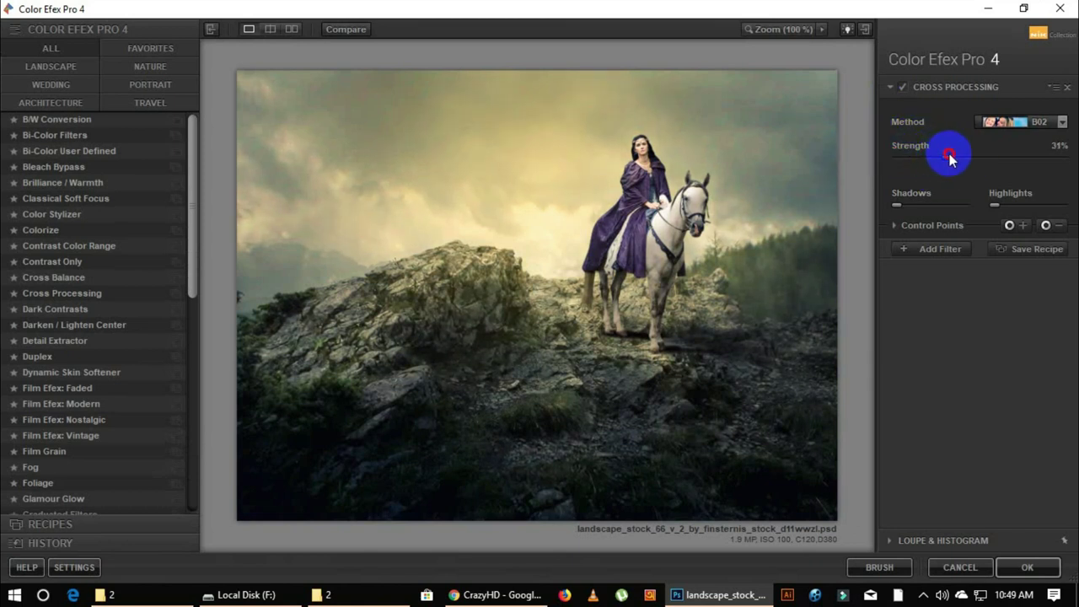
pyautogui.moveTo(897, 205)
pyautogui.moveTo(914, 207)
pyautogui.mouseDown()
pyautogui.moveTo(891, 202)
pyautogui.moveTo(924, 205)
pyautogui.mouseUp()
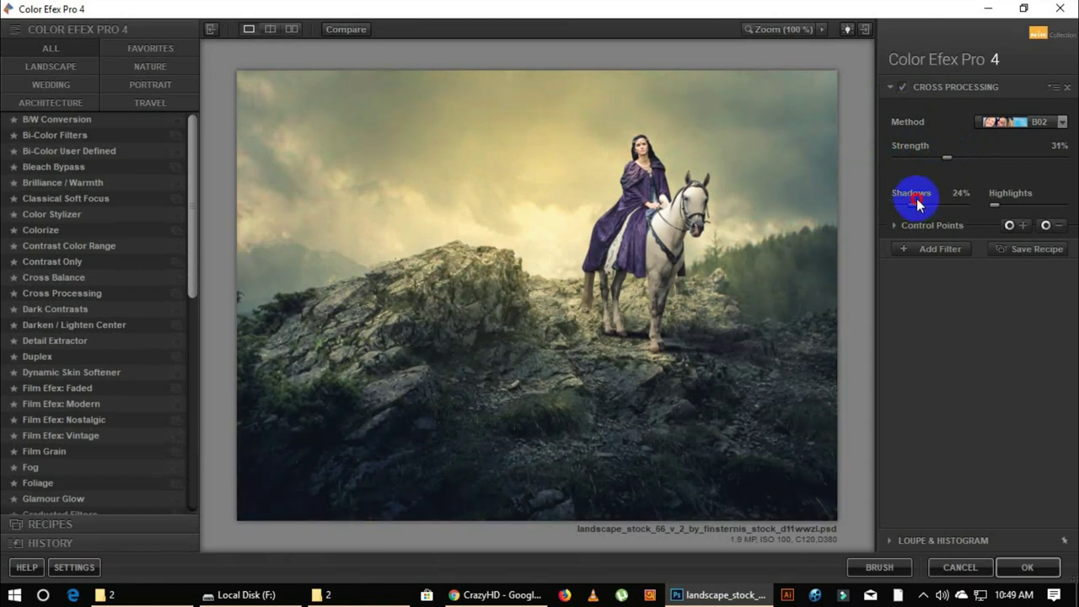
pyautogui.click(1006, 204)
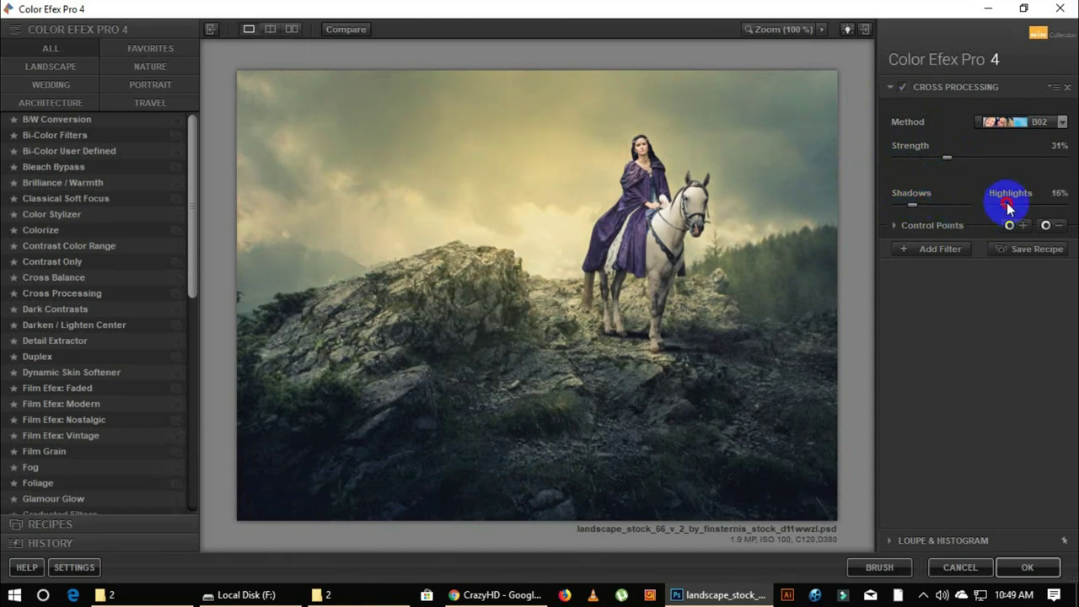
pyautogui.click(1026, 567)
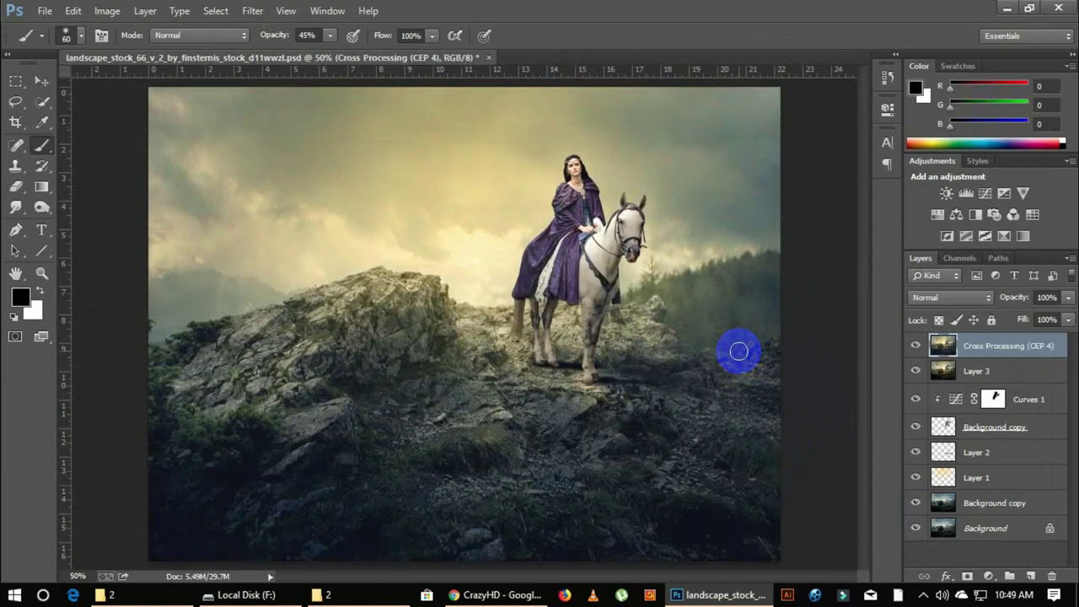
# On a new Layer 4, load the bird-shaped brush preset at 100% opacity for the sky.
pyautogui.click(1033, 576)
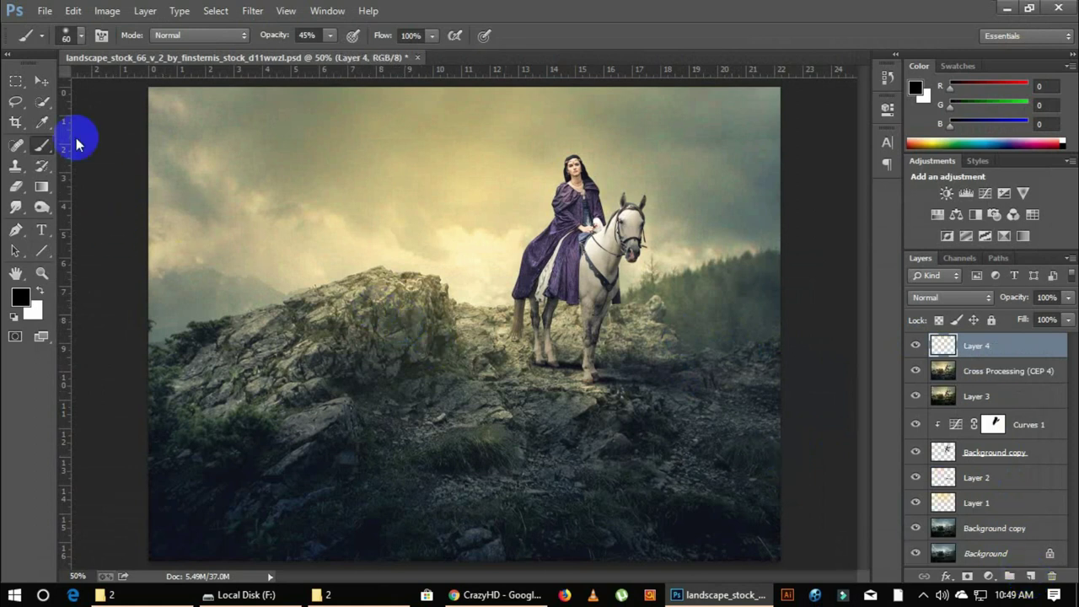
pyautogui.click(77, 35)
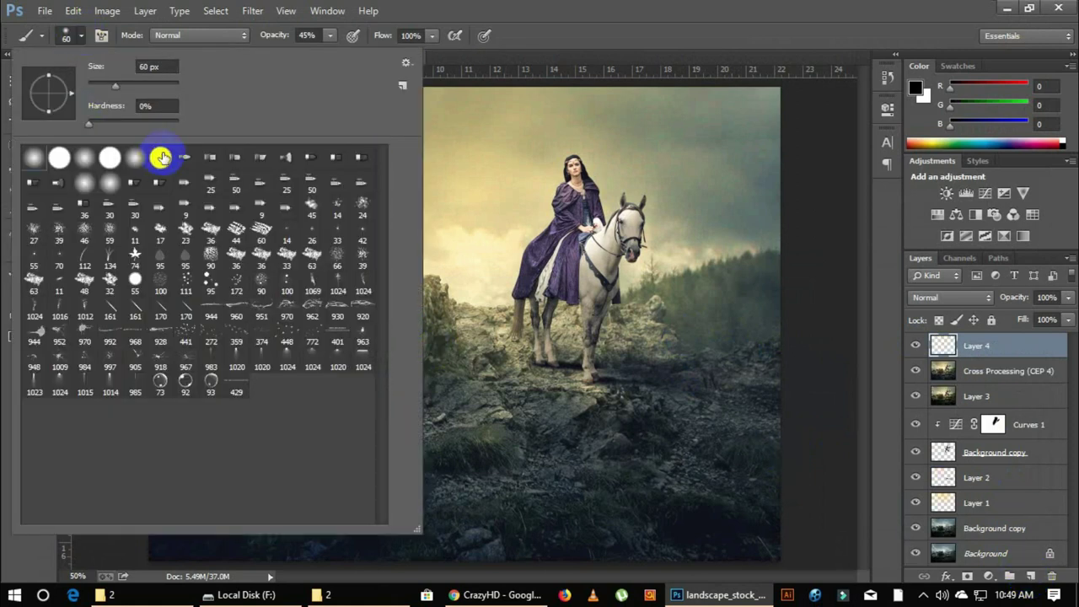
pyautogui.click(237, 336)
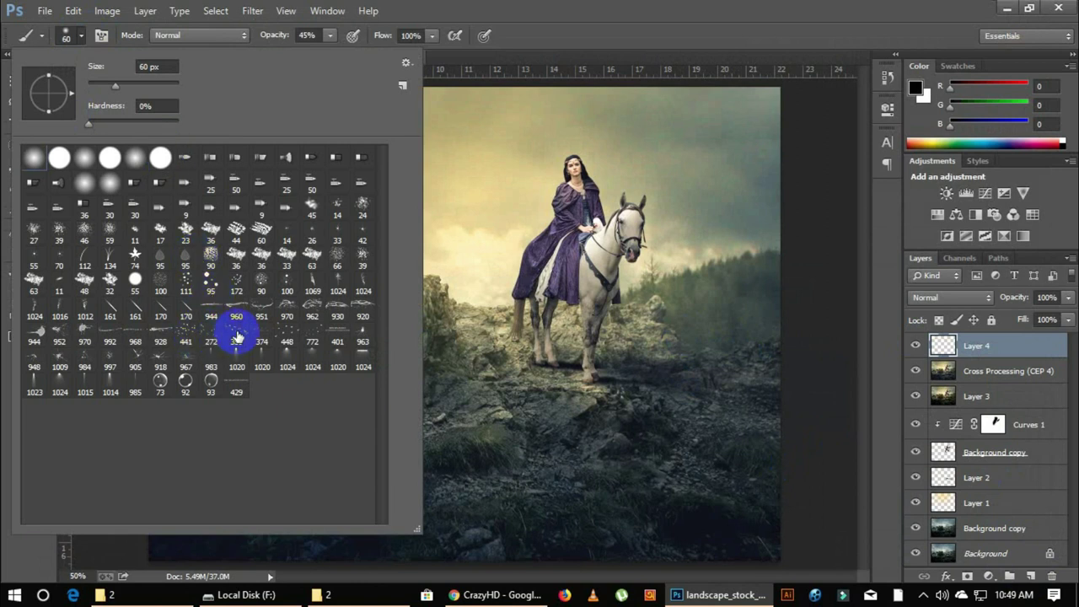
pyautogui.press('Return')
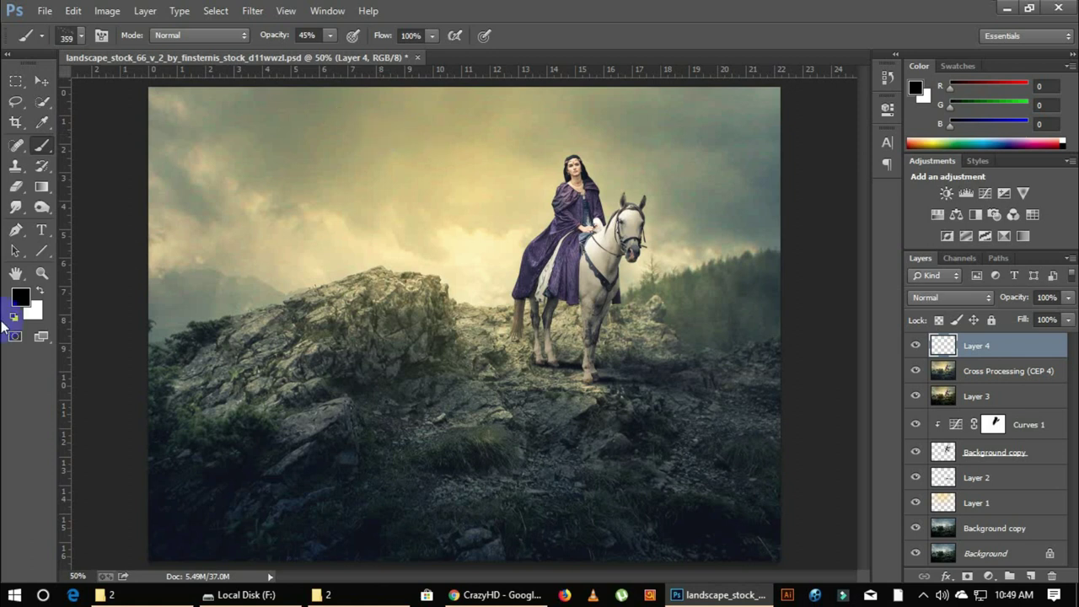
pyautogui.moveTo(268, 35); pyautogui.dragTo(385, 36)
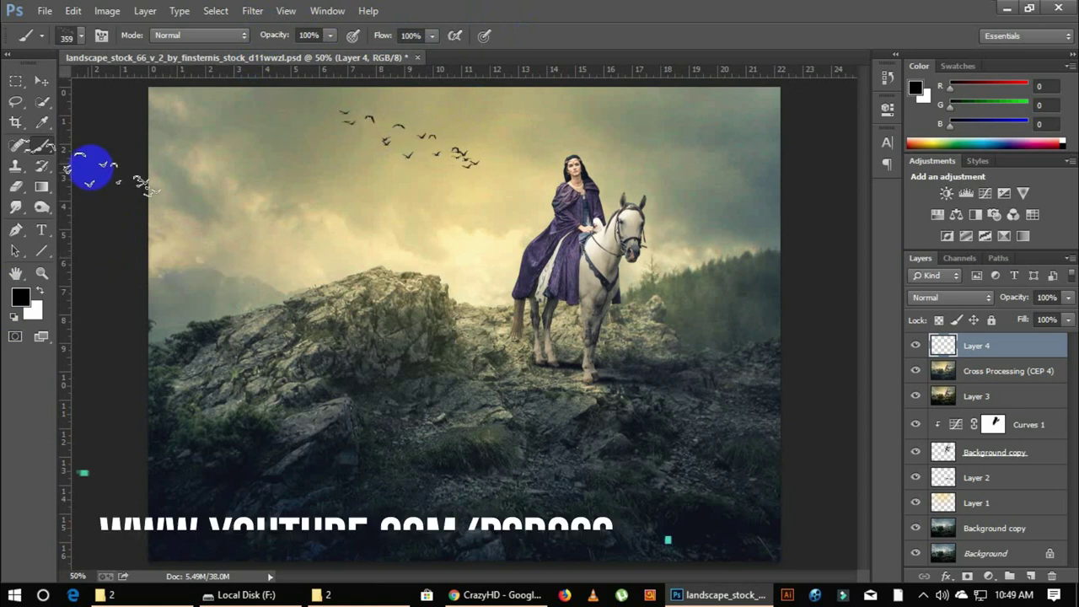
pyautogui.click(41, 81)
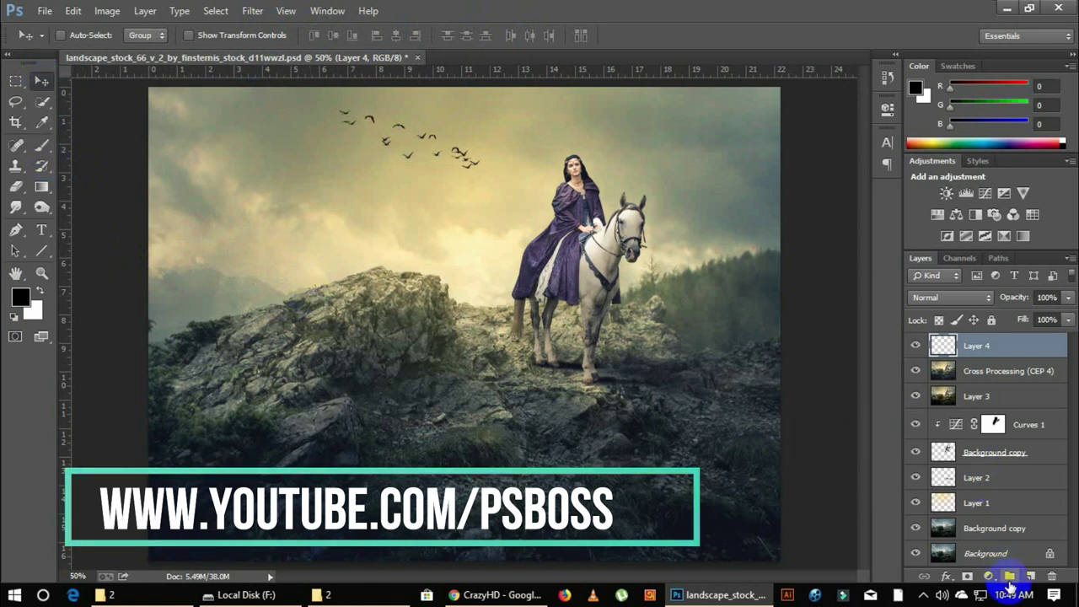
# On a new Layer 5, dab a soft white round-brush sun glow in the sky left of the rider.
pyautogui.hotkey('ctrl', 'shift', 'alt', 'n')
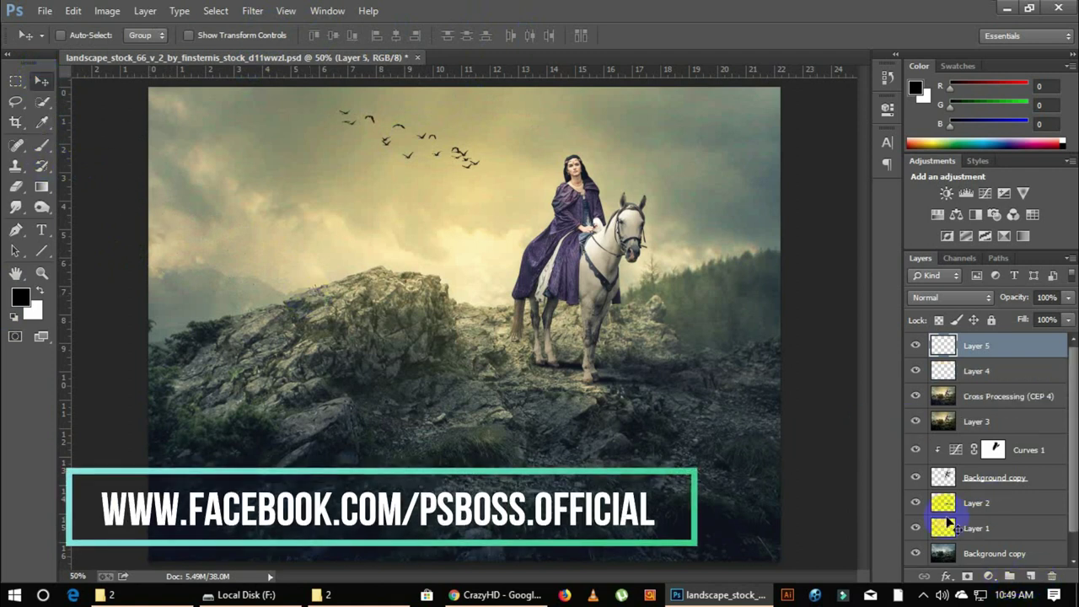
pyautogui.click(39, 290)
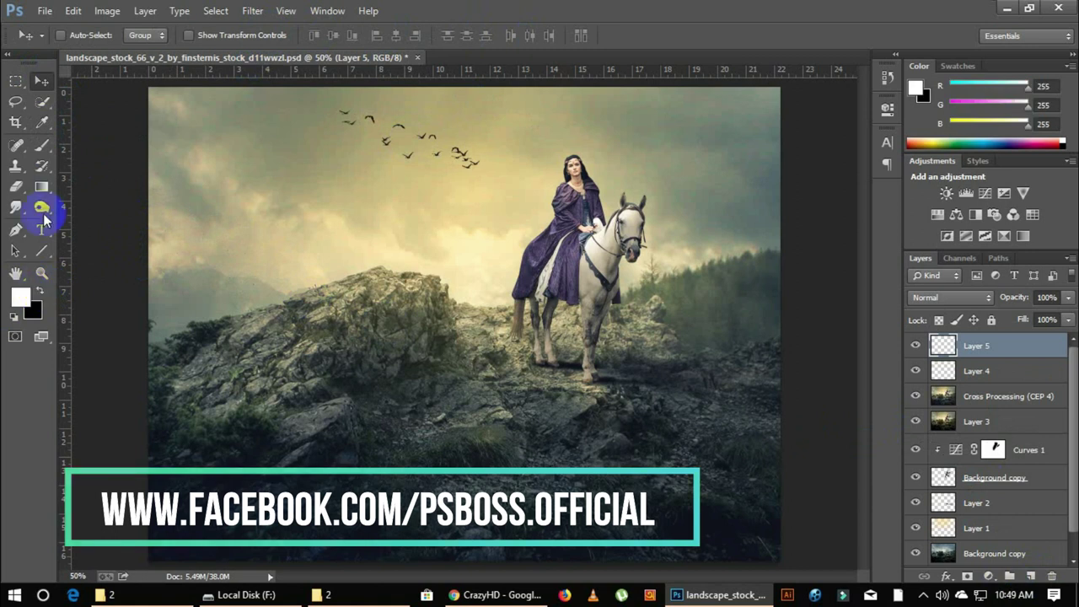
pyautogui.rightClick(42, 146)
pyautogui.click(95, 142)
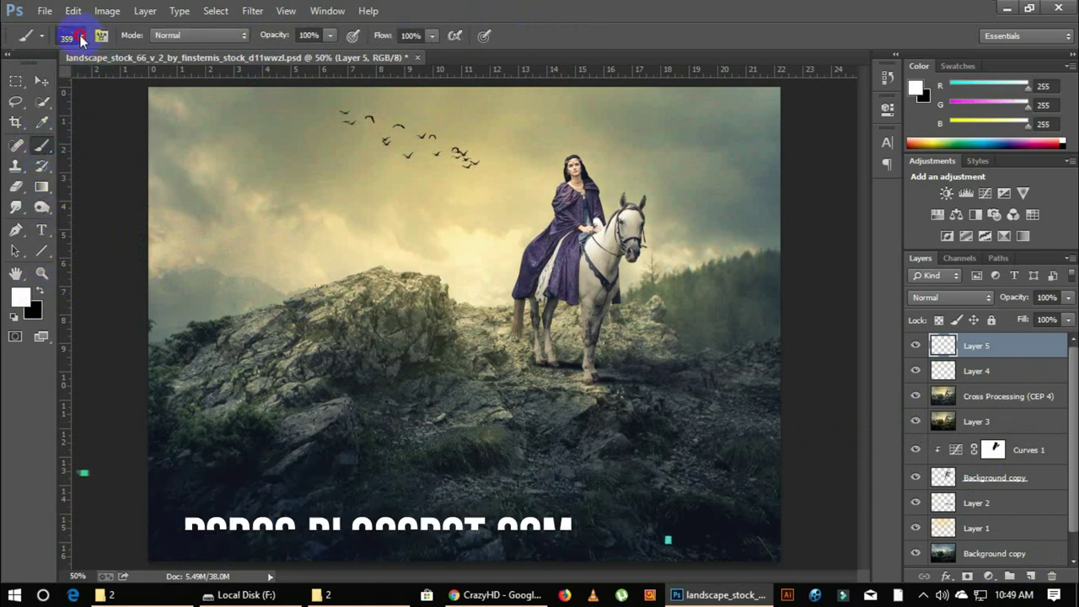
pyautogui.click(77, 35)
pyautogui.click(31, 157)
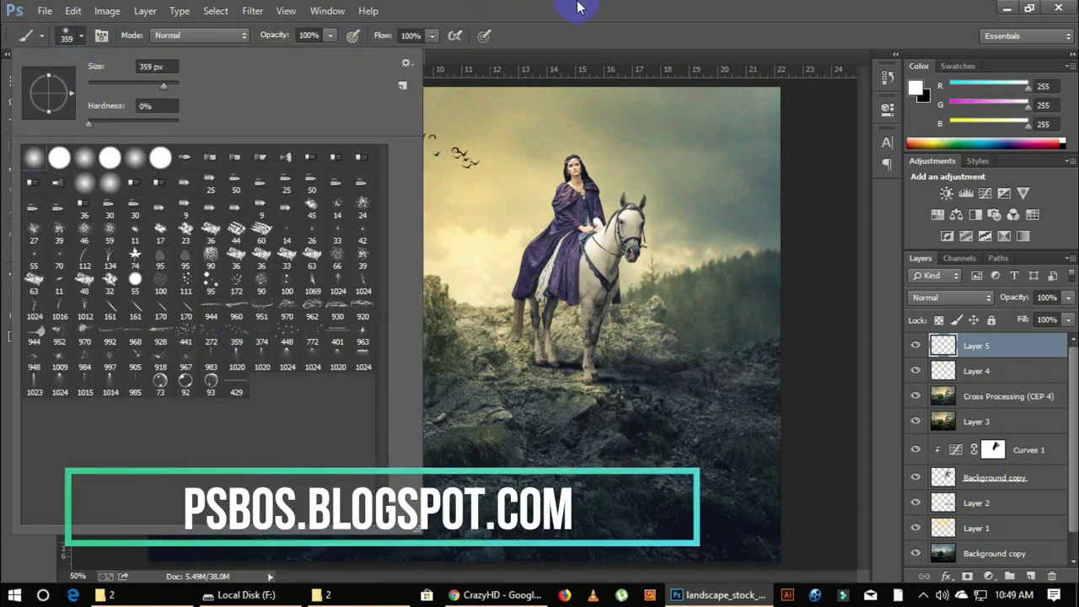
pyautogui.press('Return')
pyautogui.moveTo(494, 222); pyautogui.dragTo(475, 220)
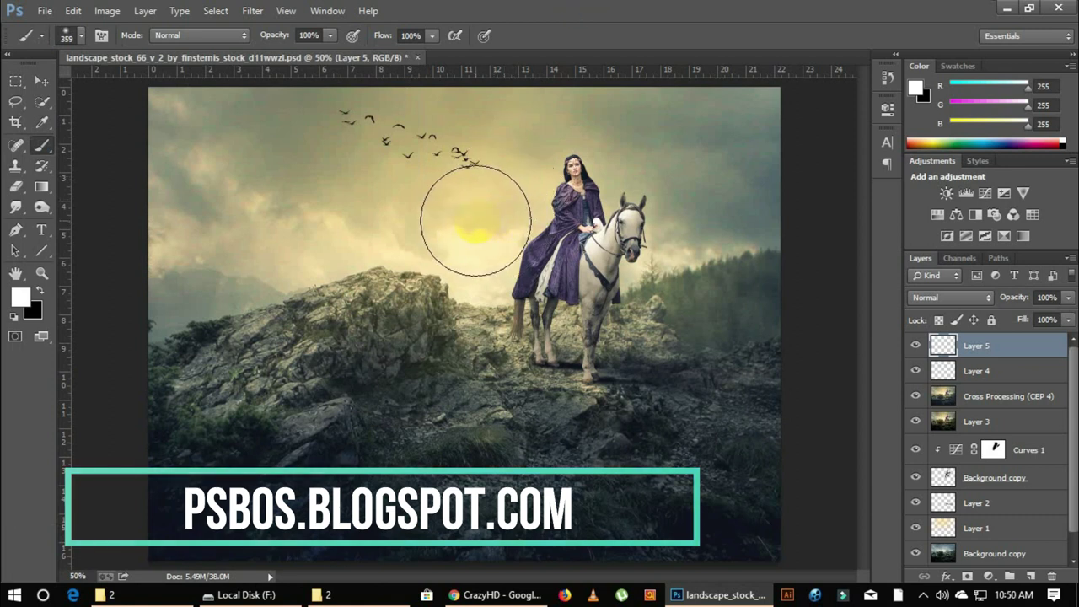
pyautogui.click(476, 215)
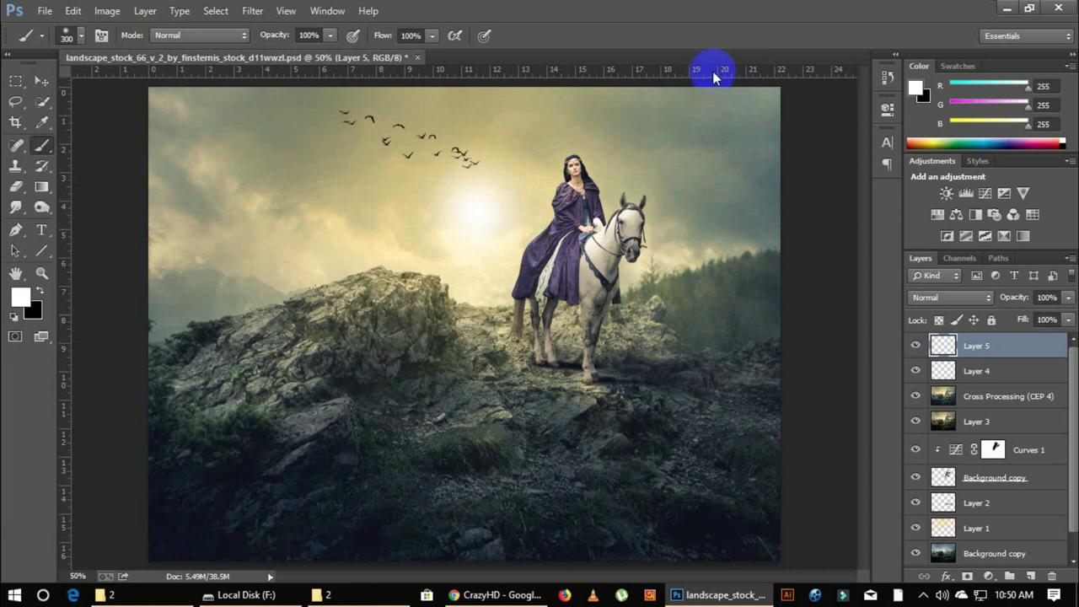
# Scale the sun glow up to about 169%.
pyautogui.hotkey('ctrl', 't')
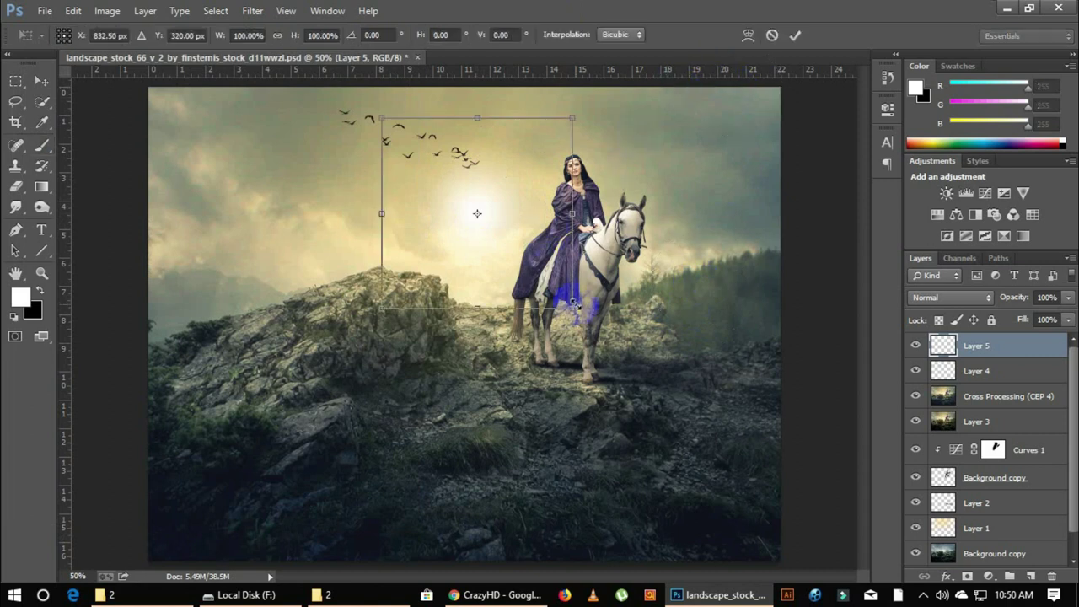
pyautogui.moveTo(573, 309); pyautogui.dragTo(657, 377)
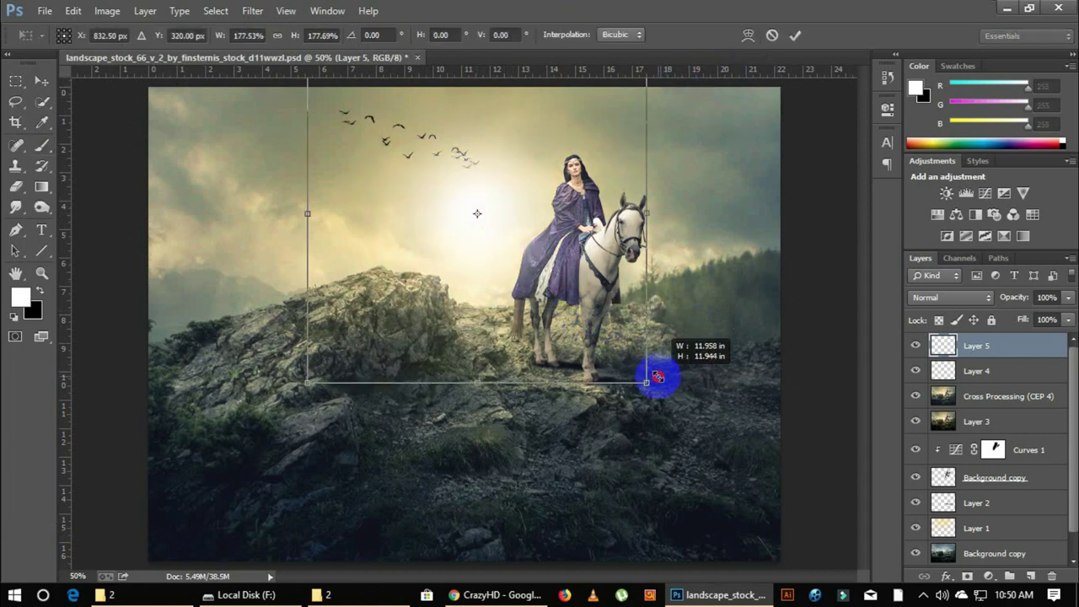
pyautogui.moveTo(656, 377); pyautogui.dragTo(645, 371)
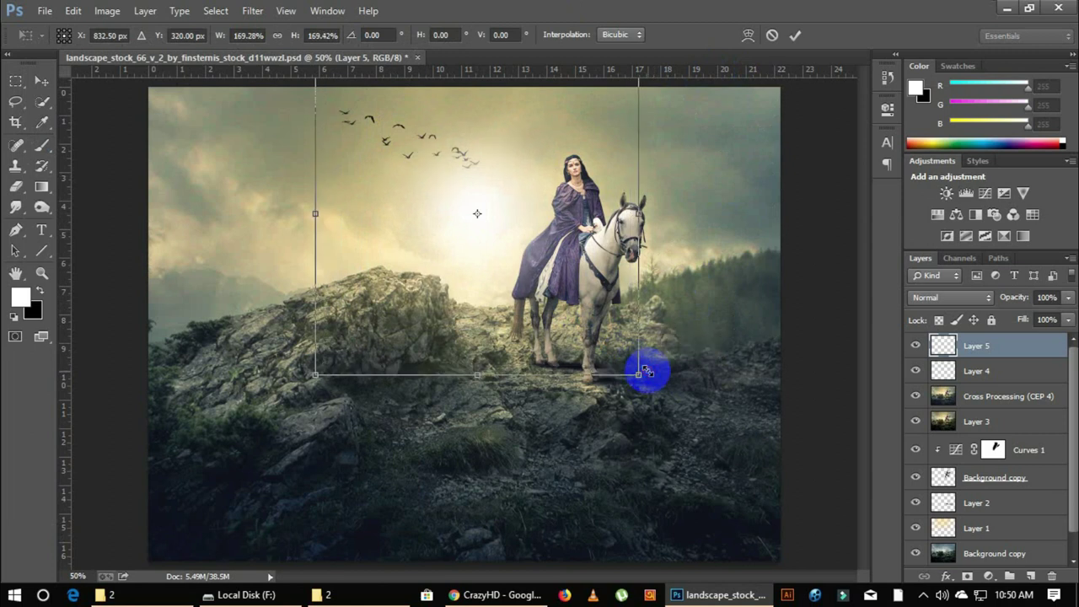
pyautogui.click(746, 43)
# Pick a pale yellow sampled from the sky and paint a glow over the sun.
pyautogui.click(20, 296)
pyautogui.click(439, 179)
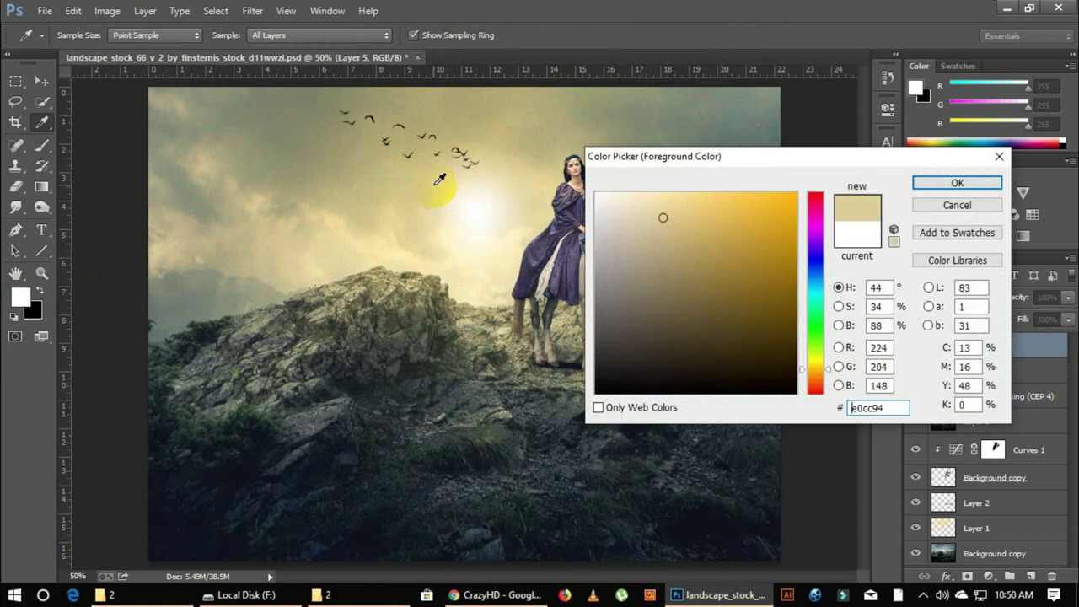
pyautogui.moveTo(665, 215); pyautogui.dragTo(653, 187)
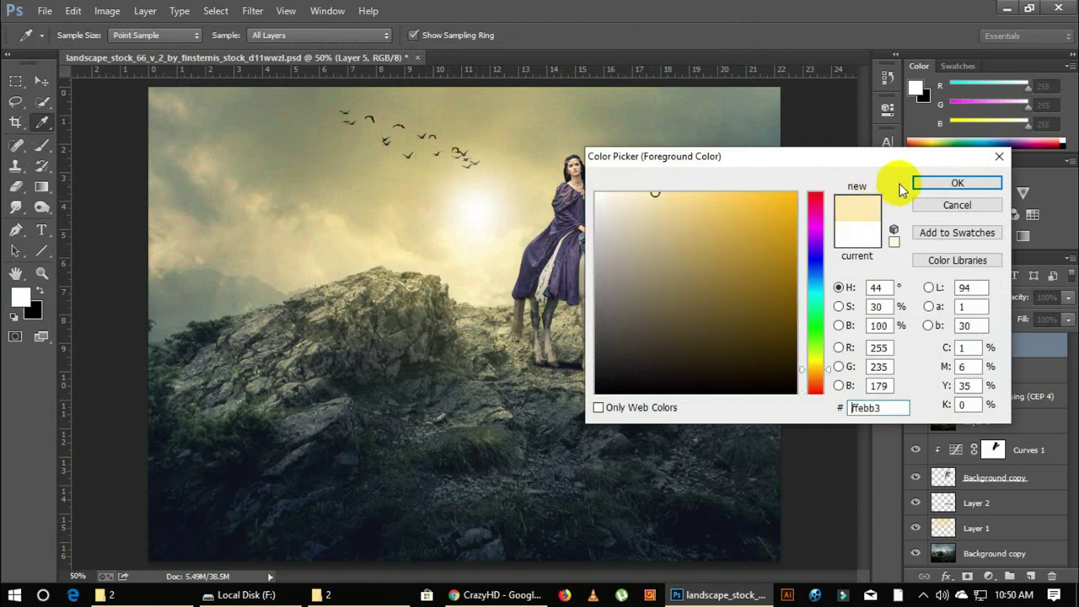
pyautogui.click(958, 183)
pyautogui.press('b')
pyautogui.click(485, 204)
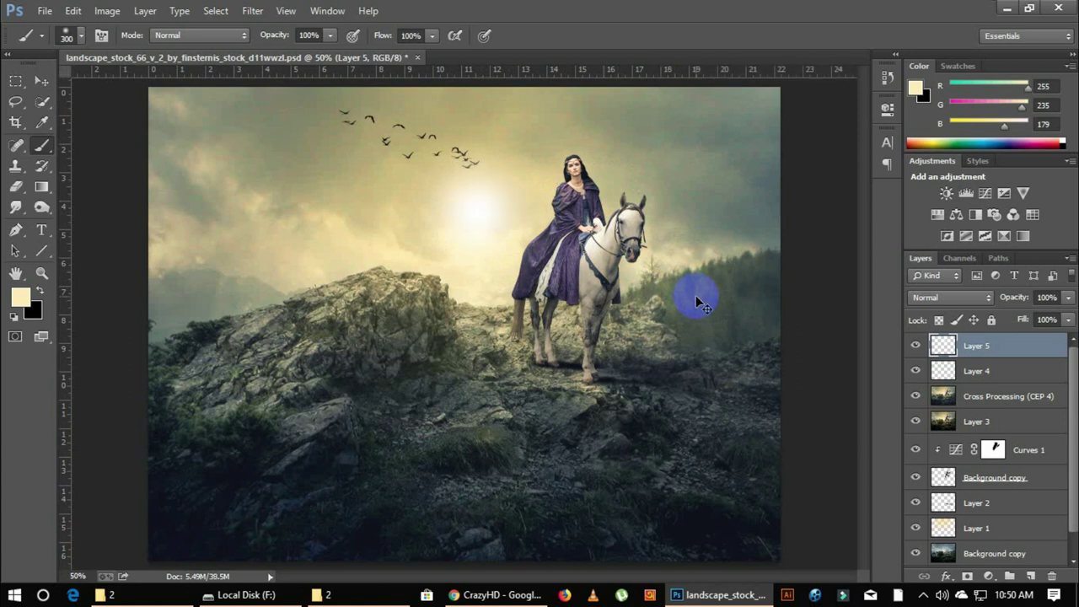
# Scale the pale yellow glow up to about 156%.
pyautogui.hotkey('ctrl', 't')
pyautogui.moveTo(572, 309)
pyautogui.mouseDown()
pyautogui.moveTo(592, 308)
pyautogui.moveTo(621, 352)
pyautogui.moveTo(638, 356)
pyautogui.moveTo(622, 358)
pyautogui.mouseUp()
pyautogui.click(795, 36)
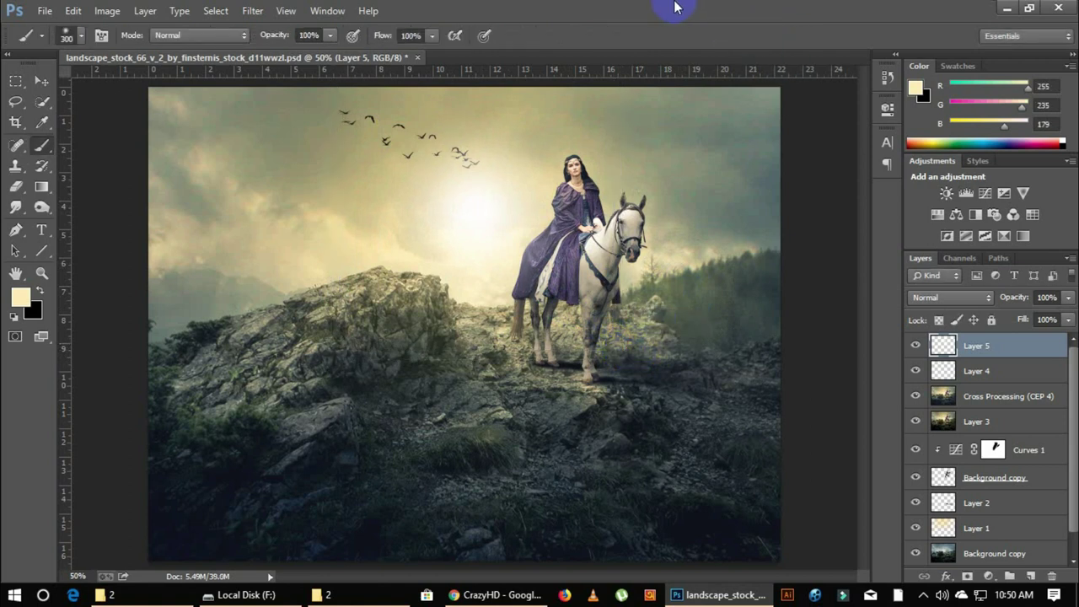
pyautogui.scroll(1, 971, 361)
# Move the sun glow slightly up and left in the sky.
pyautogui.click(41, 80)
pyautogui.moveTo(416, 201)
pyautogui.mouseDown()
pyautogui.moveTo(441, 205)
pyautogui.moveTo(428, 190)
pyautogui.mouseUp()
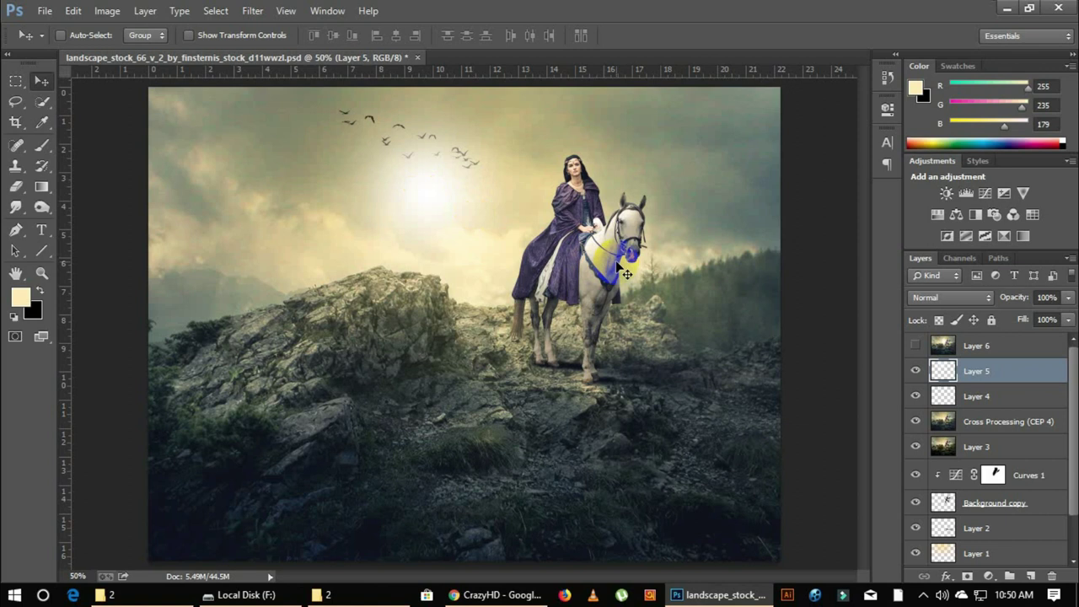
pyautogui.scroll(-1, 998, 348)
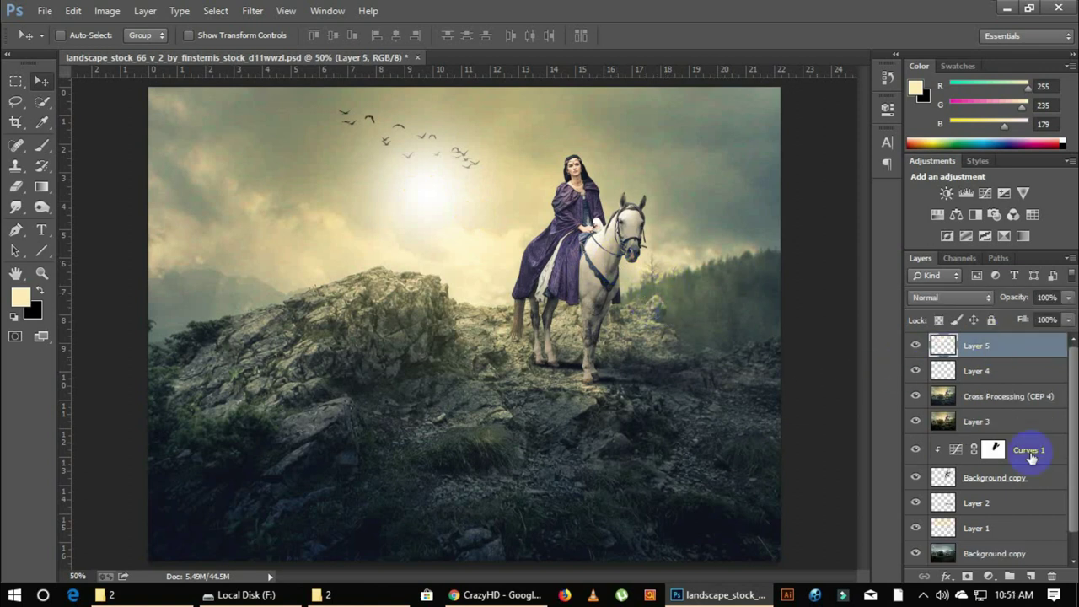
# Add Layer 6 on top and Apply Image the merged composite into it with Multiply blending.
pyautogui.click(1032, 575)
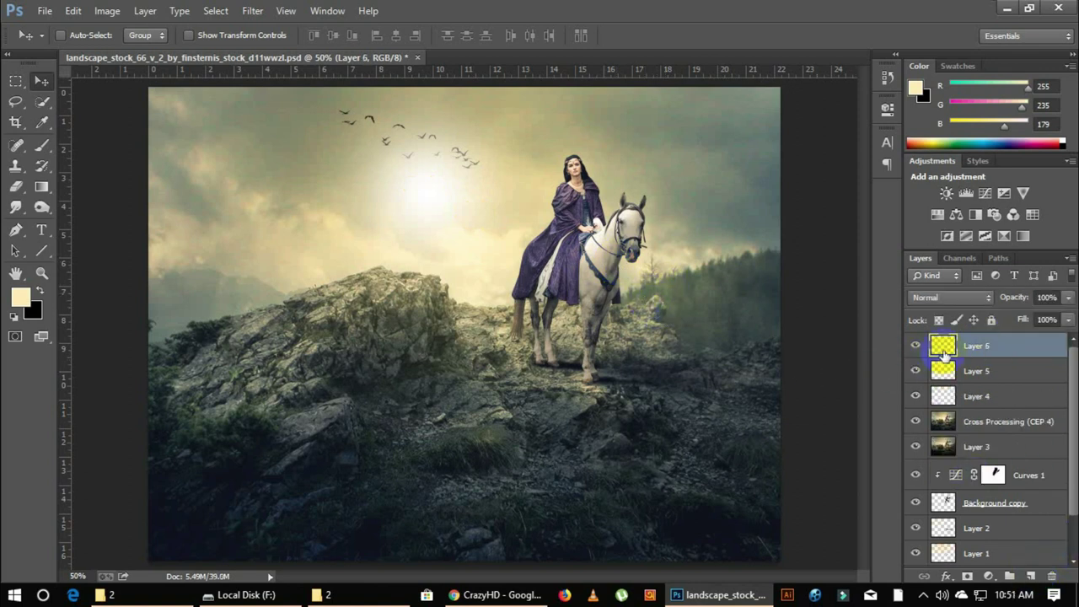
pyautogui.click(107, 11)
pyautogui.click(132, 236)
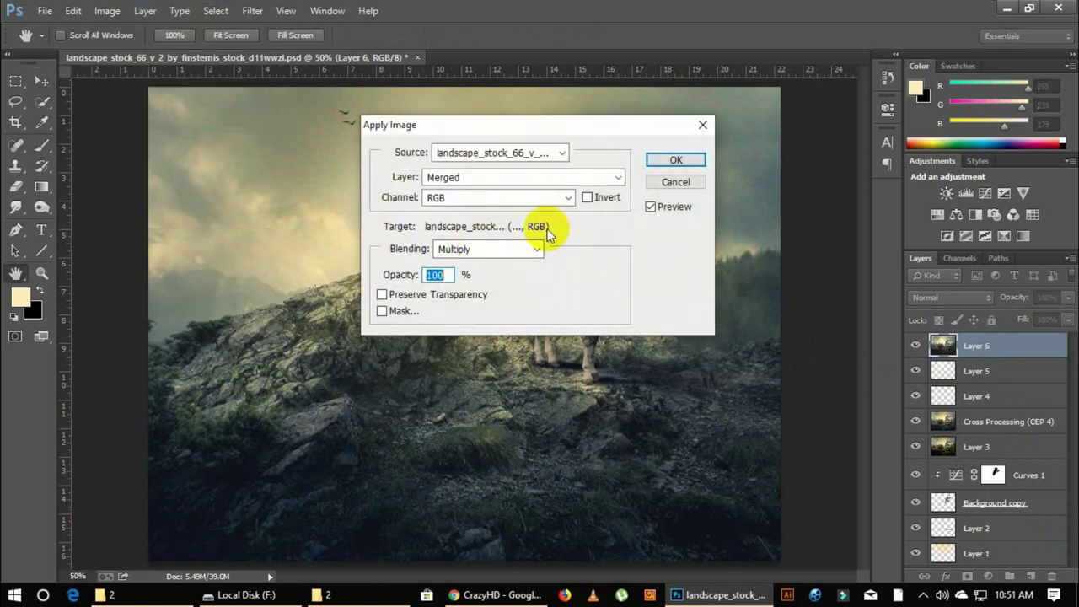
pyautogui.moveTo(569, 129)
pyautogui.mouseDown()
pyautogui.moveTo(626, 341)
pyautogui.moveTo(450, 341)
pyautogui.mouseUp()
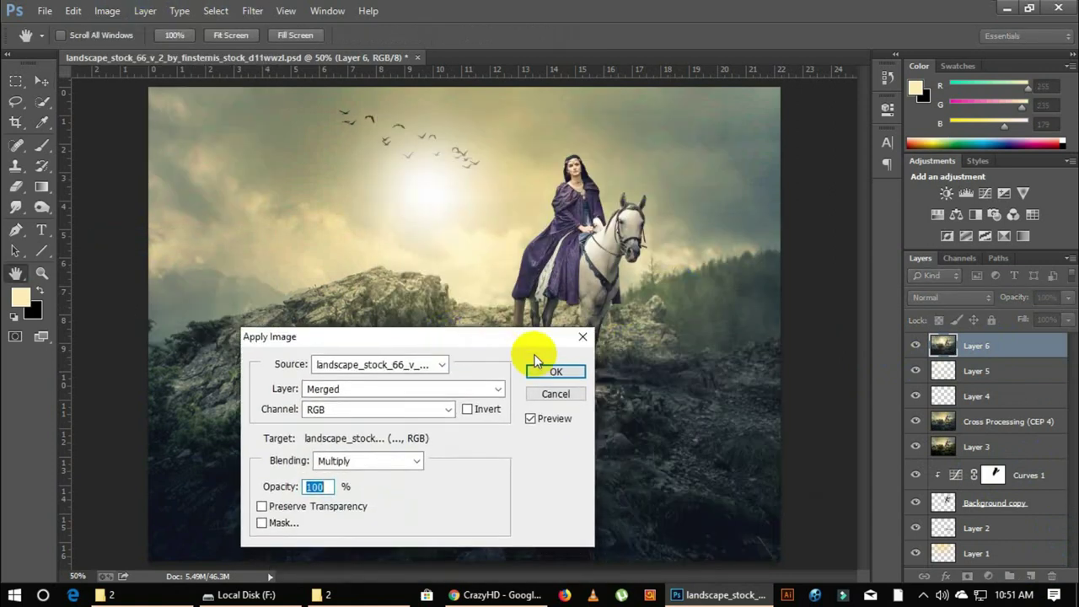
pyautogui.click(554, 371)
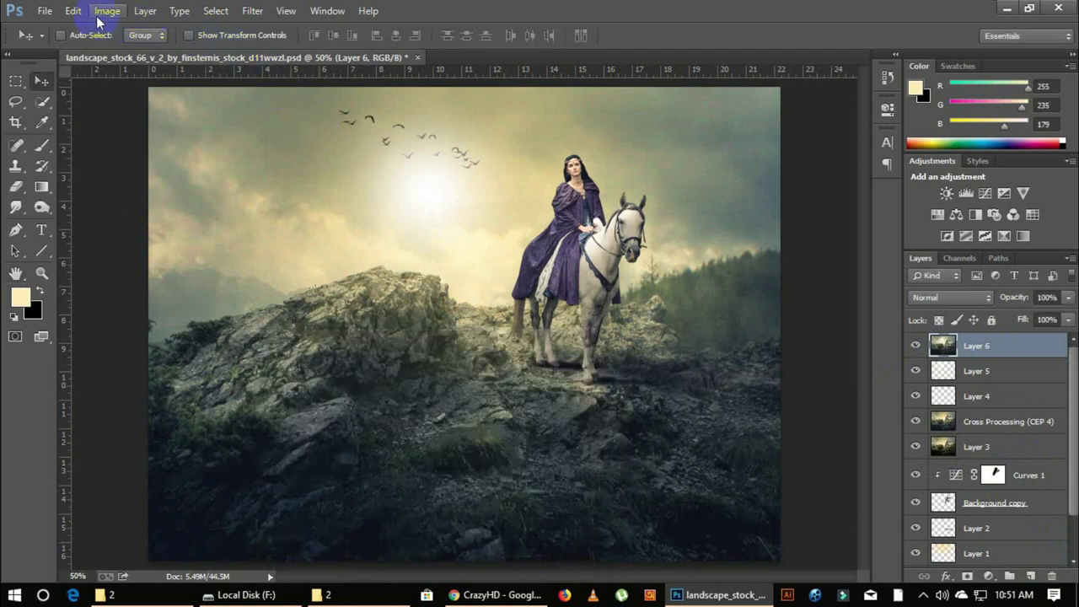
pyautogui.click(99, 12)
# Raise Layer 6's brightness to 18 with contrast left at 0 via Brightness/Contrast.
pyautogui.click(310, 45)
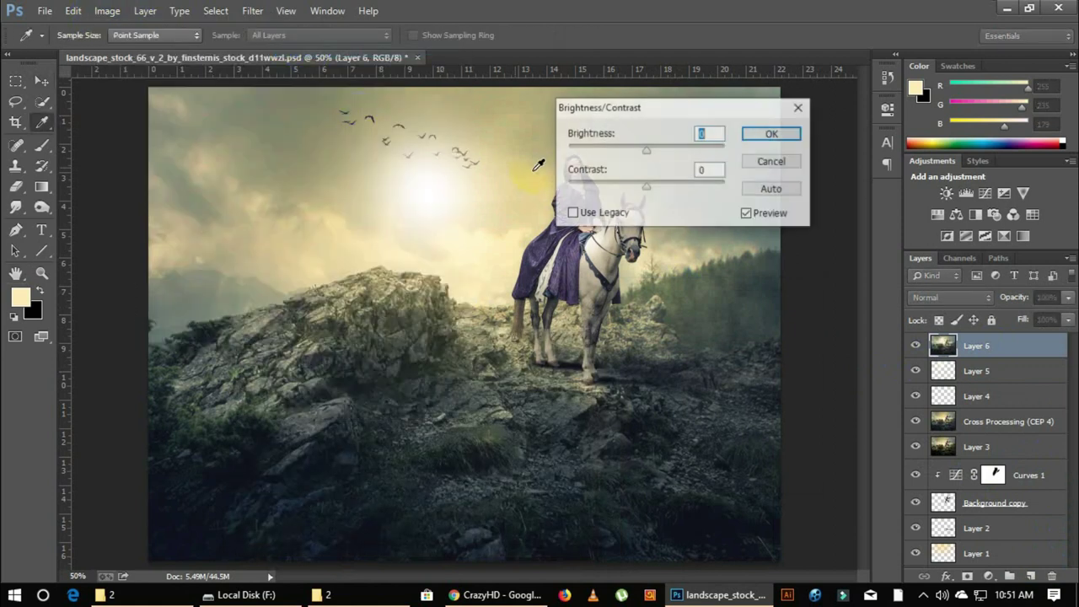
pyautogui.moveTo(647, 151)
pyautogui.mouseDown()
pyautogui.moveTo(632, 155)
pyautogui.moveTo(660, 161)
pyautogui.mouseUp()
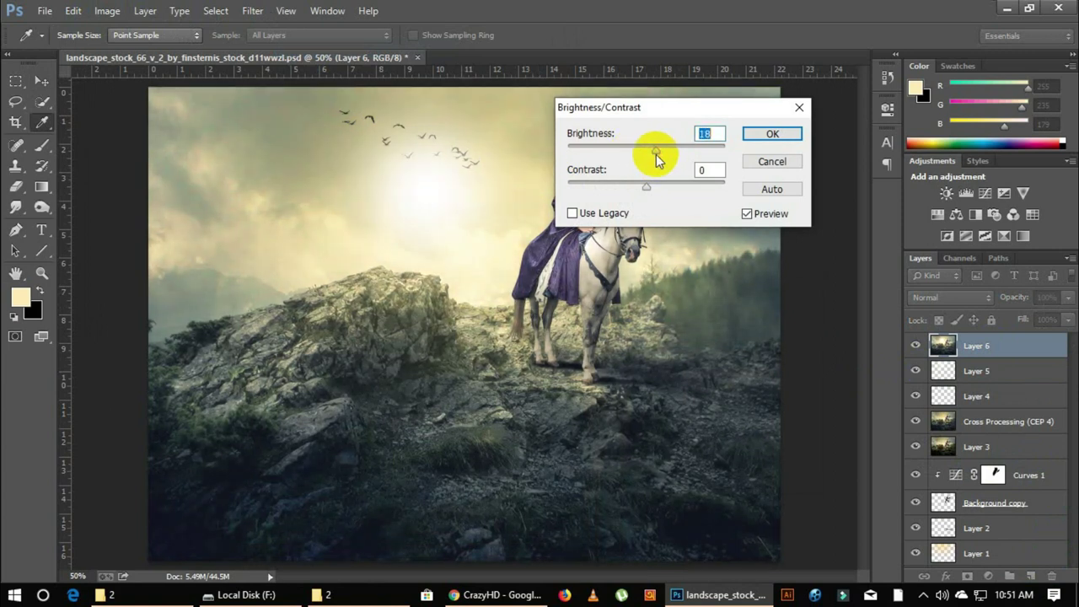
pyautogui.click(768, 265)
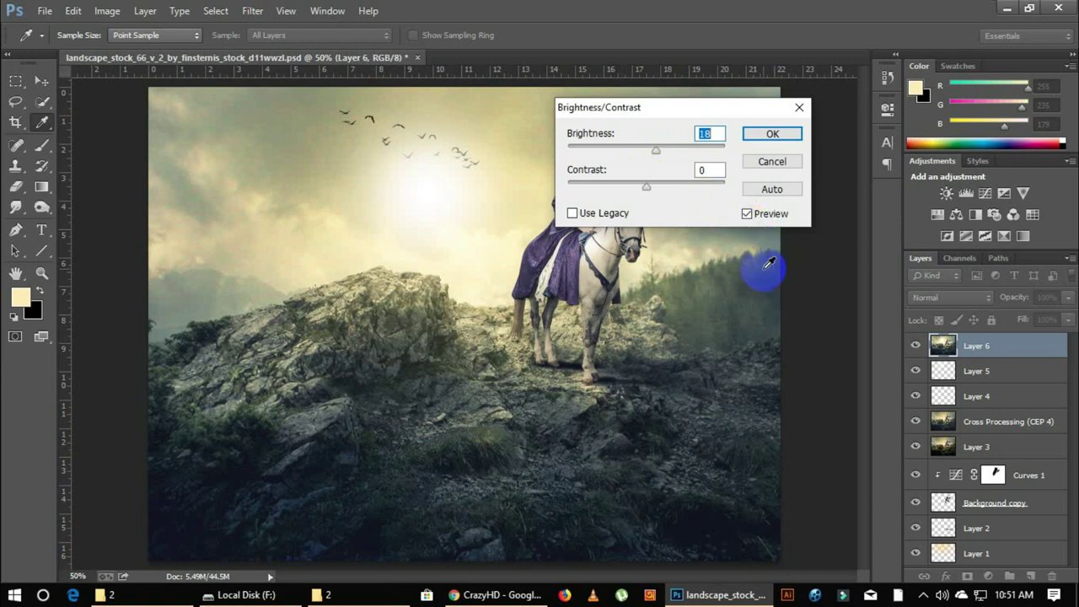
pyautogui.click(771, 134)
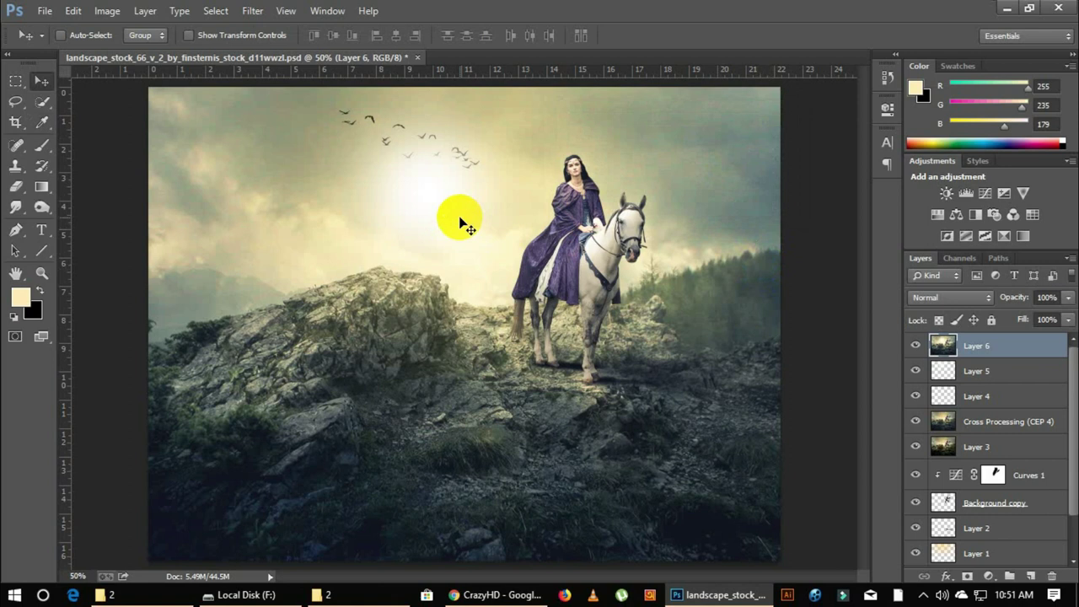
# Bring up the screen recorder to stop the recording.
pyautogui.scroll(1, 462, 224)
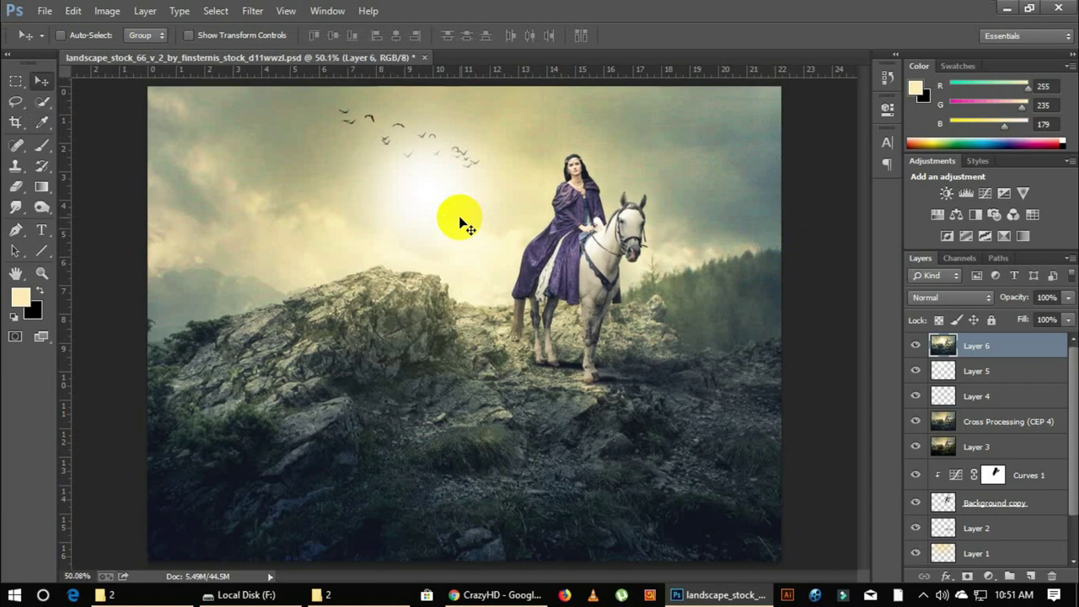
pyautogui.click(768, 431)
pyautogui.click(924, 598)
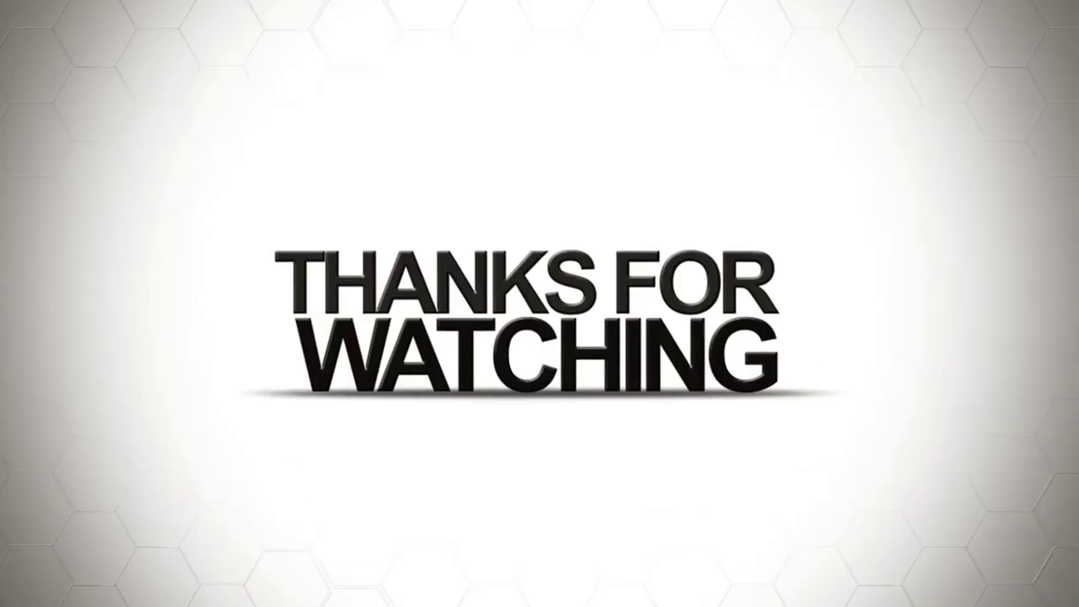